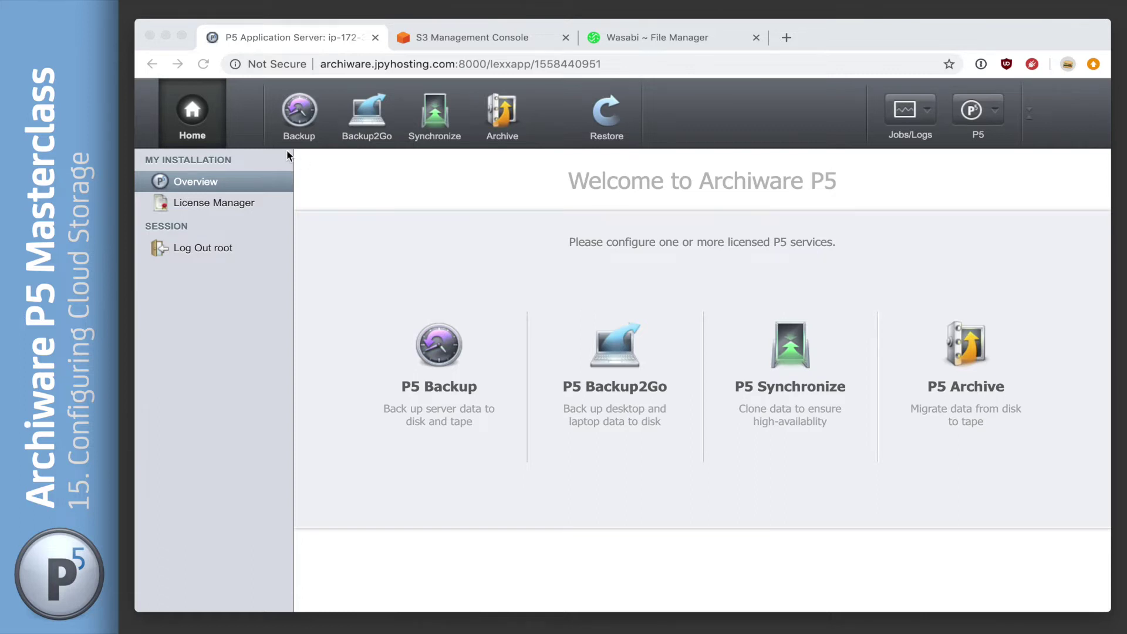
Open the cloud service list belonging to the Archive module.
{"action": "left_click", "coordinate": [305, 126]}
{"action": "left_click", "coordinate": [305, 126]}
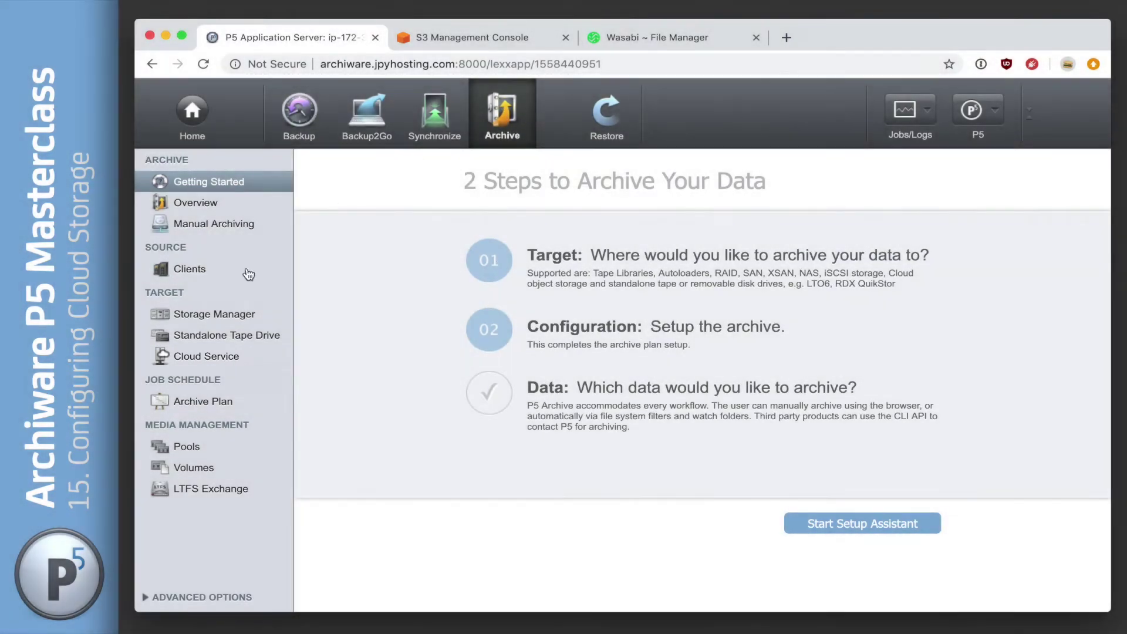
{"action": "left_click", "coordinate": [235, 364]}
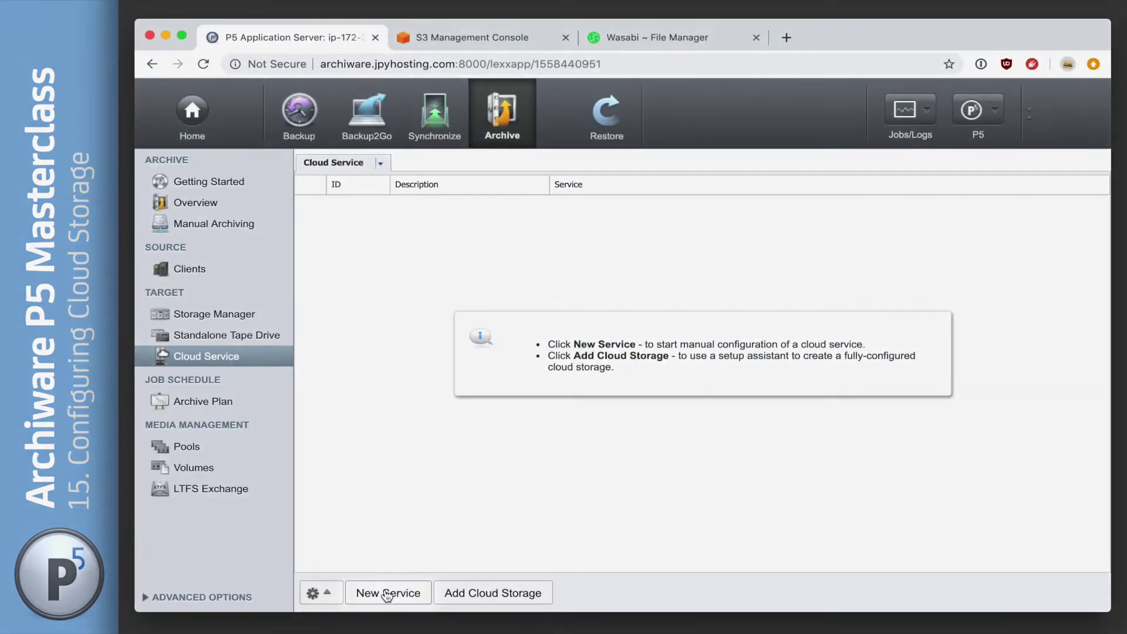
Review the cloud service providers offered for a new service, and close the dialog without creating one.
{"action": "left_click", "coordinate": [360, 593]}
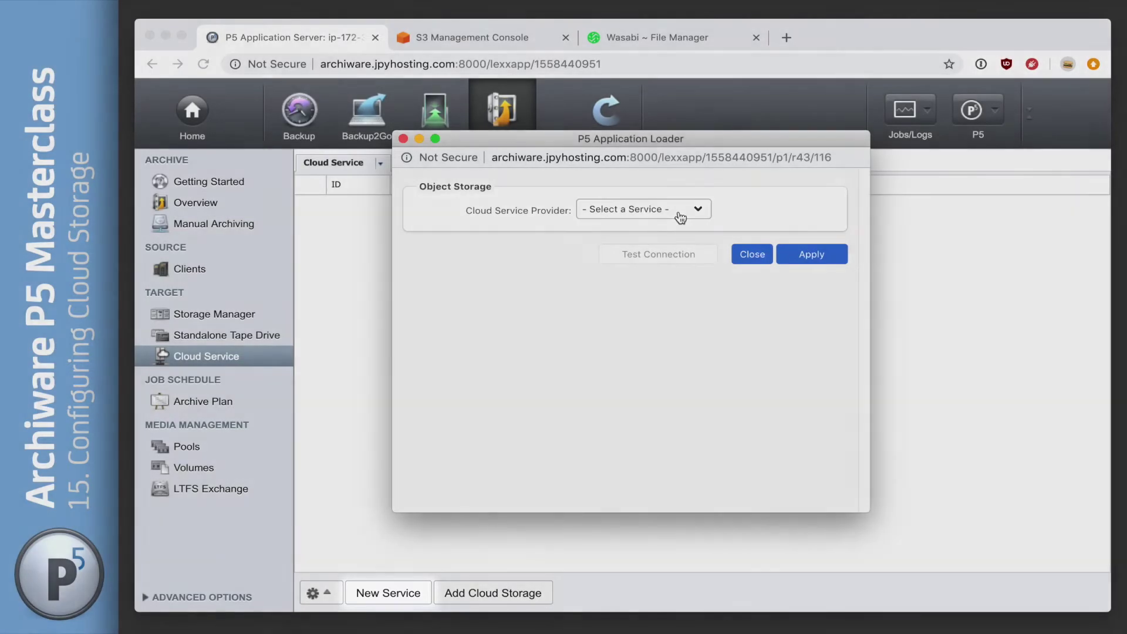
{"action": "left_click", "coordinate": [685, 209]}
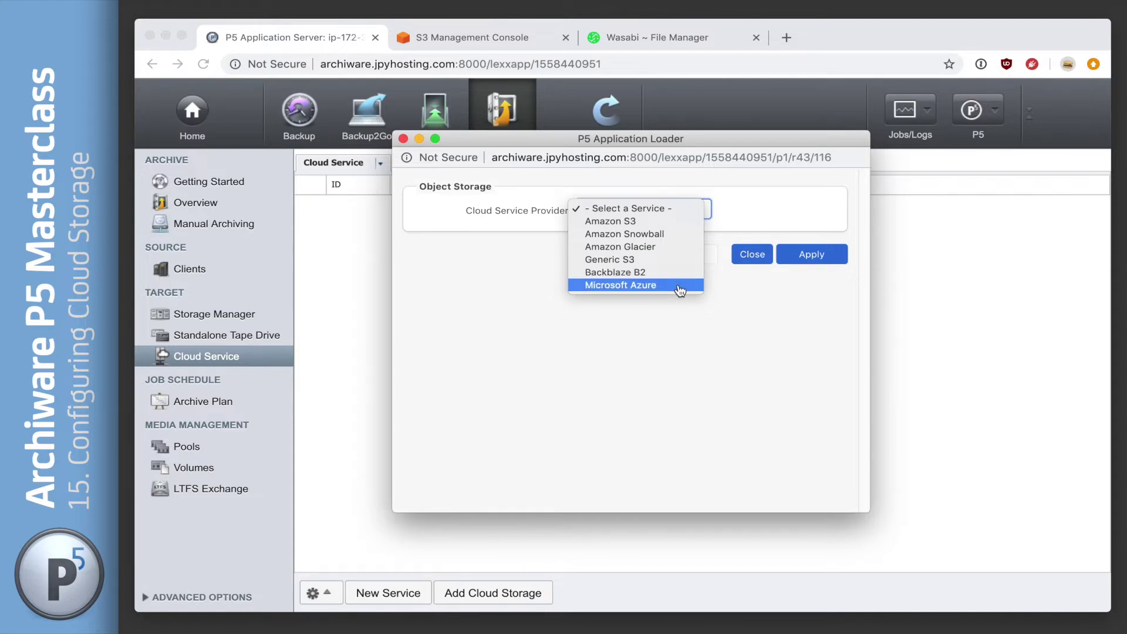
{"action": "left_click", "coordinate": [691, 322]}
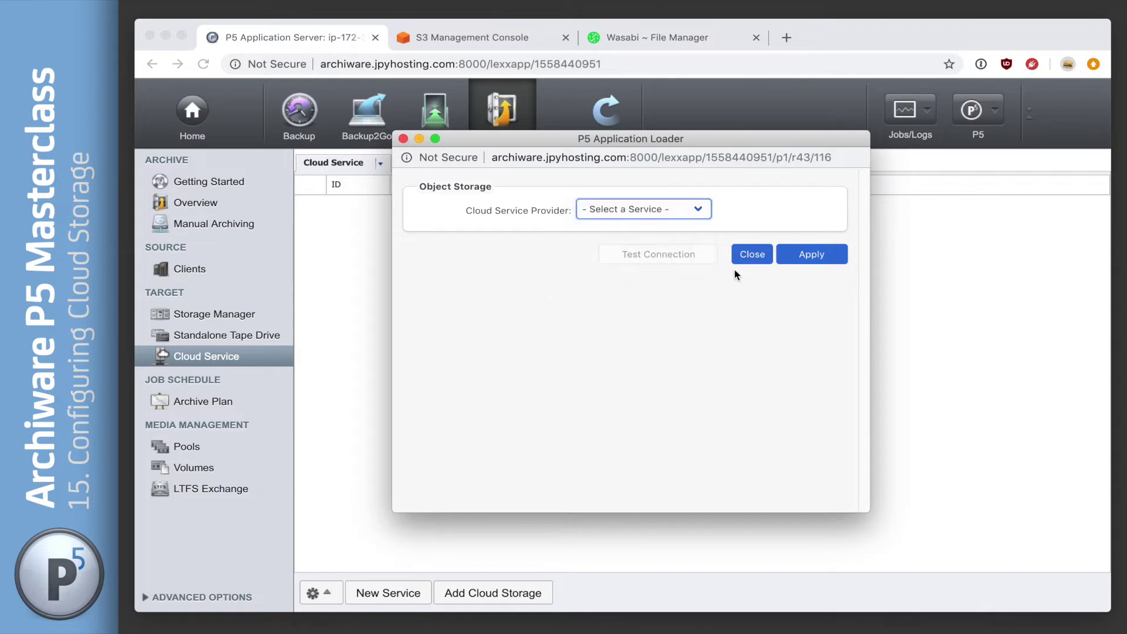
{"action": "left_click", "coordinate": [754, 253]}
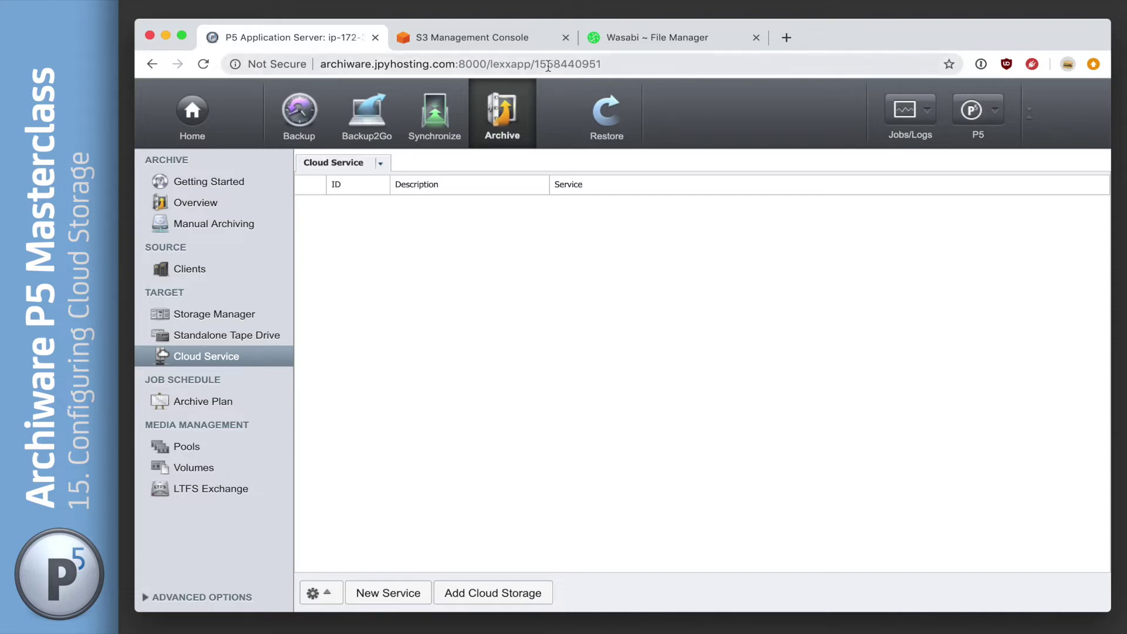
Inspect the contents of the archiware.demo bucket in the Amazon S3 console and in the Wasabi file manager.
{"action": "left_click", "coordinate": [489, 37]}
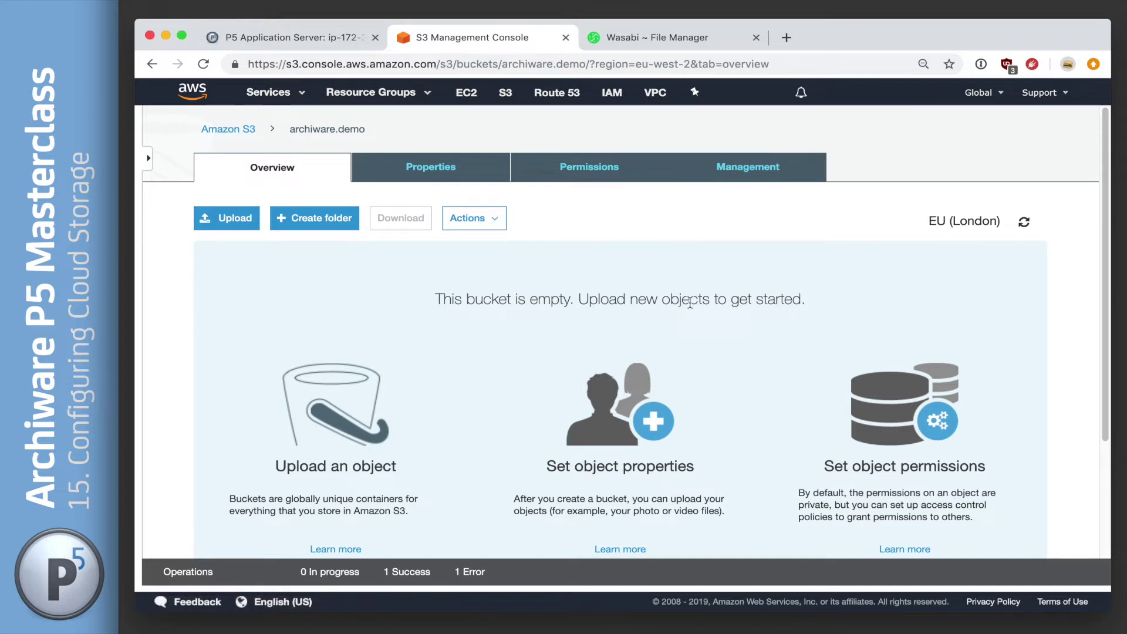
{"action": "left_click_drag", "start_coordinate": [434, 302], "coordinate": [566, 317]}
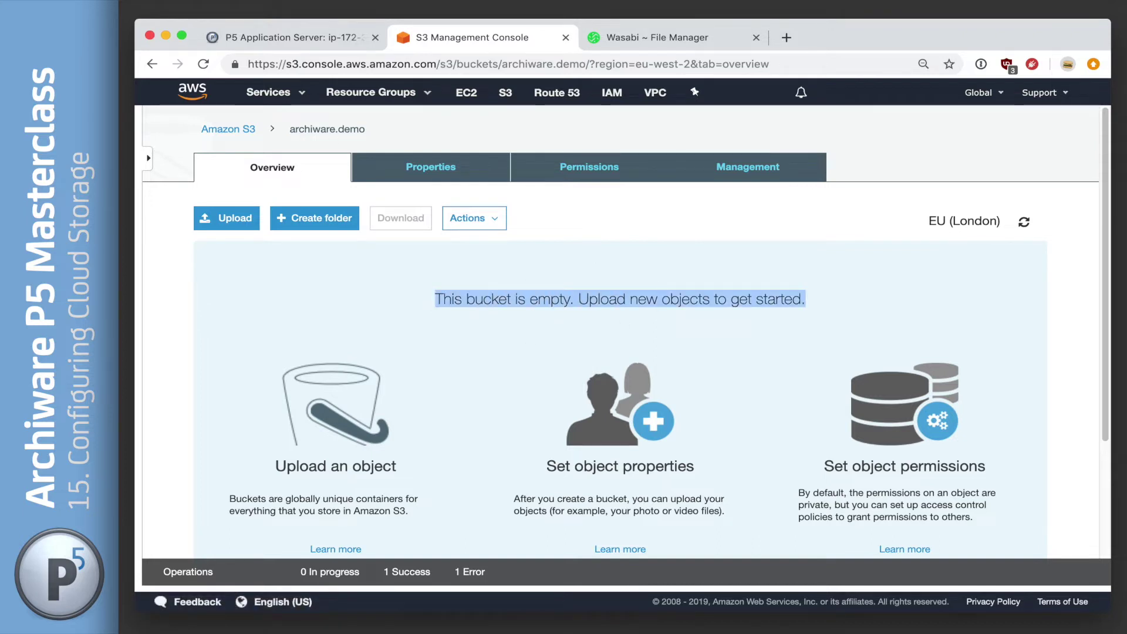
{"action": "left_click", "coordinate": [645, 38]}
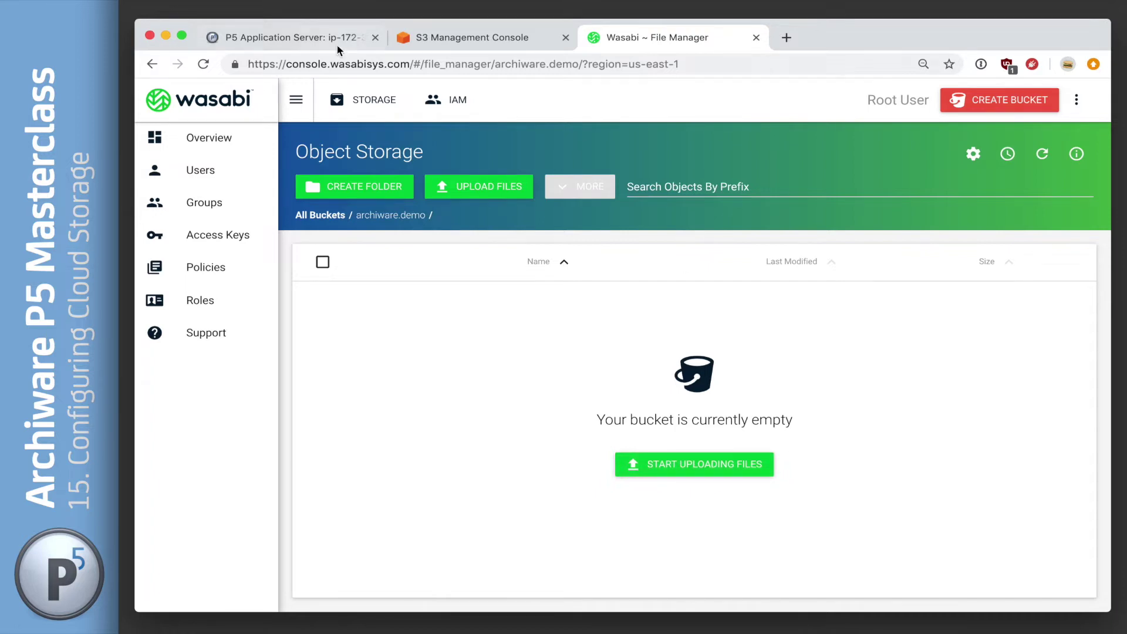
Switch back to Archiware P5, view the Backup module's sections and return to the Archive module's cloud services.
{"action": "left_click", "coordinate": [286, 41]}
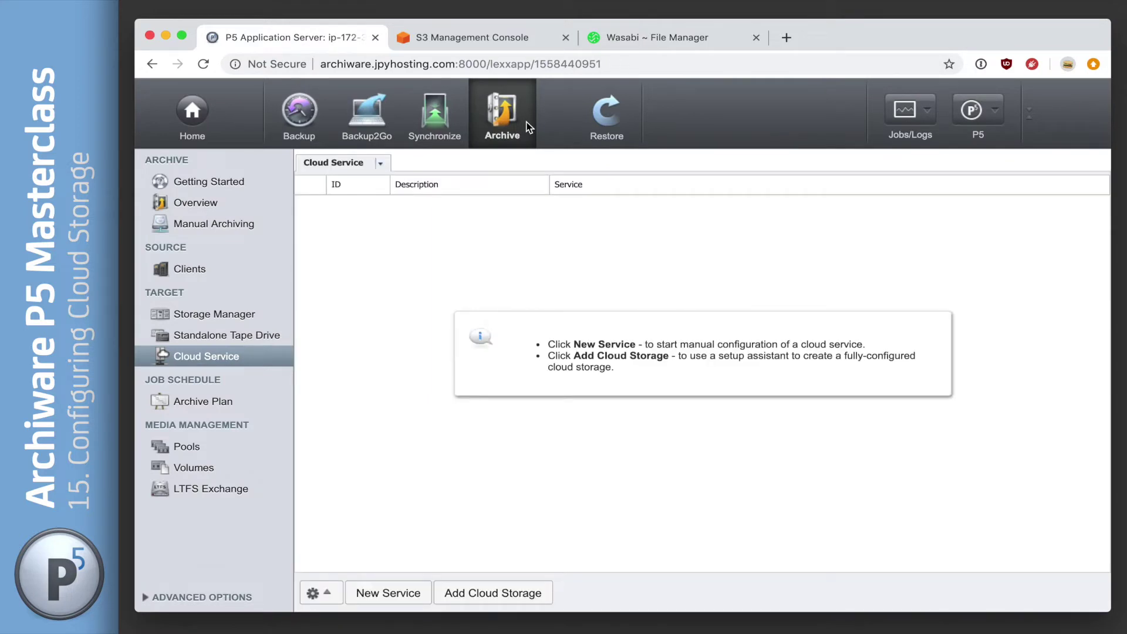
{"action": "left_click", "coordinate": [299, 114]}
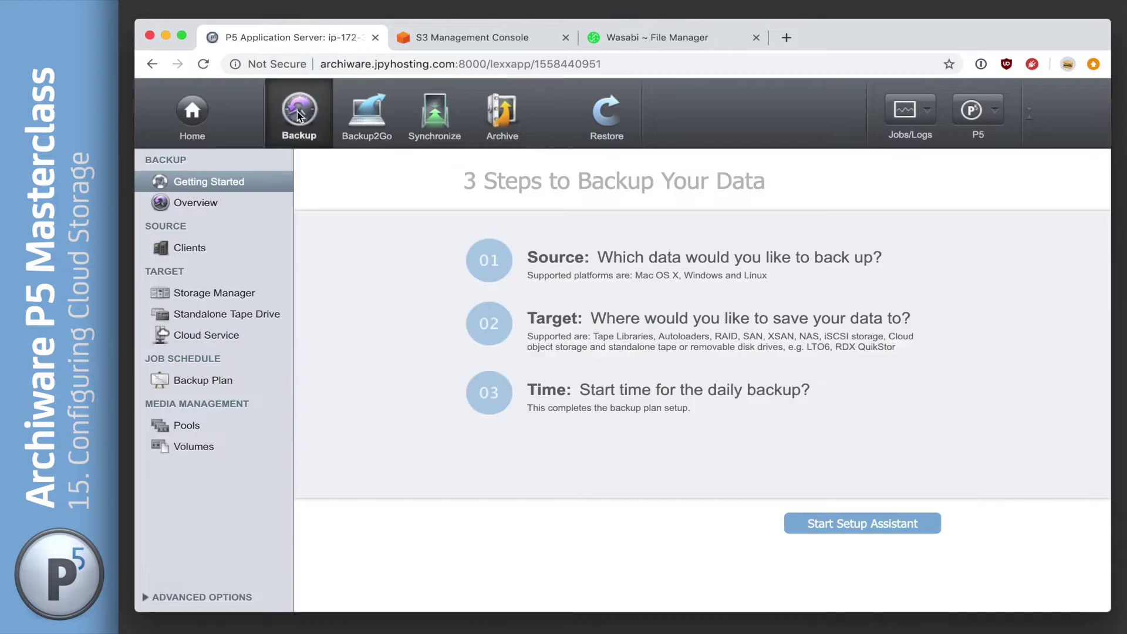
{"action": "left_click", "coordinate": [502, 114]}
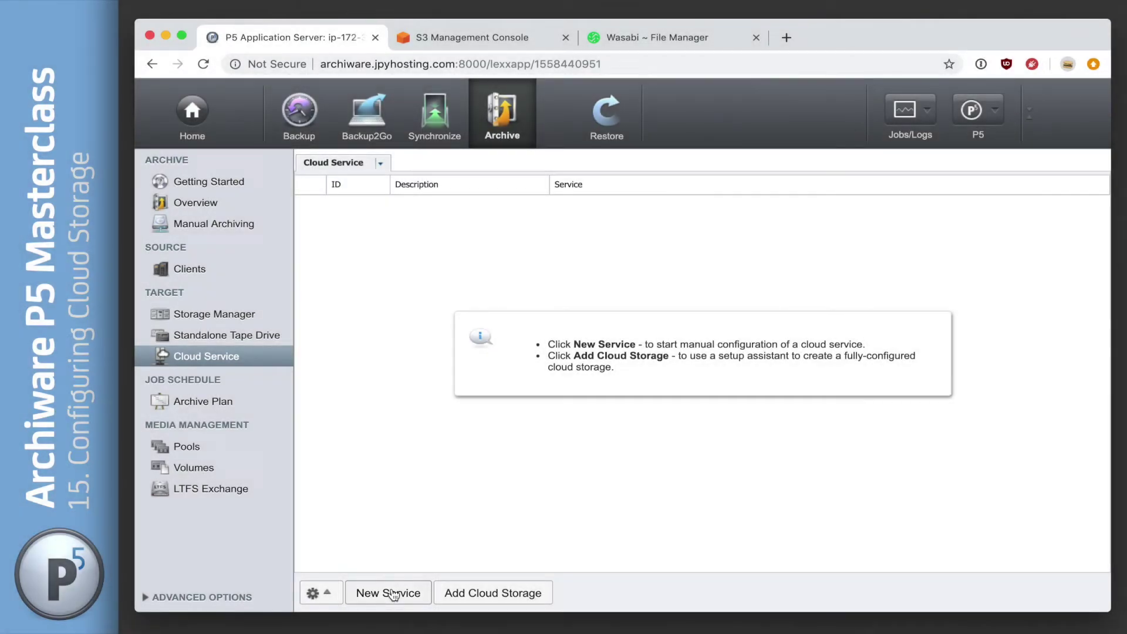
Start a new cloud service with Amazon S3 as the provider and the description "Amazon S3 Archive".
{"action": "left_click", "coordinate": [392, 594]}
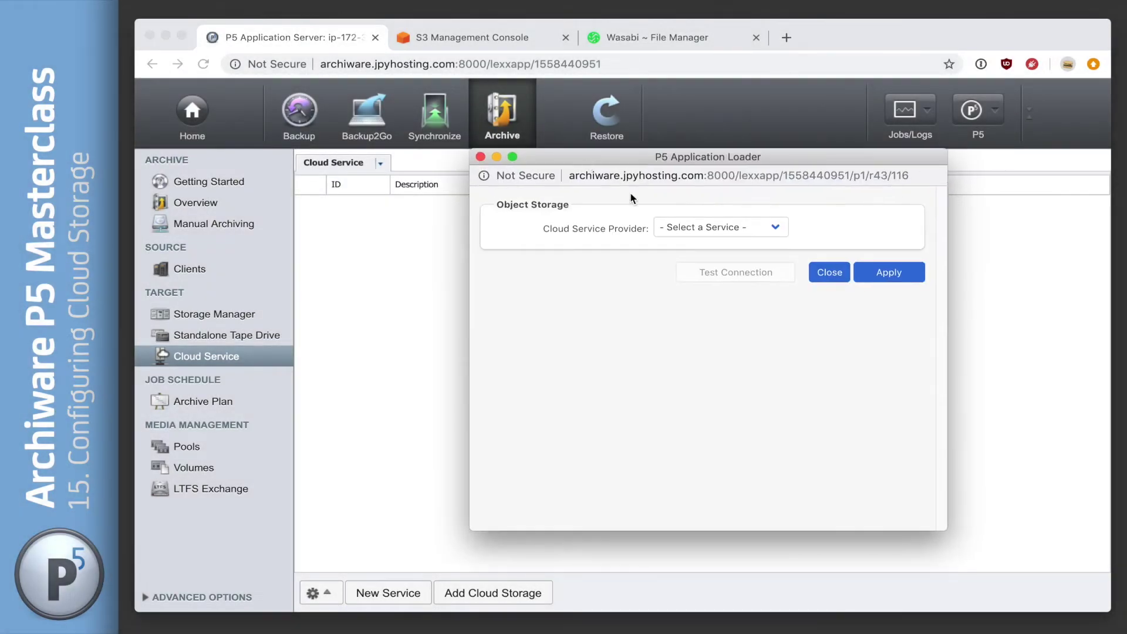
{"action": "left_click", "coordinate": [725, 232]}
{"action": "left_click", "coordinate": [725, 238]}
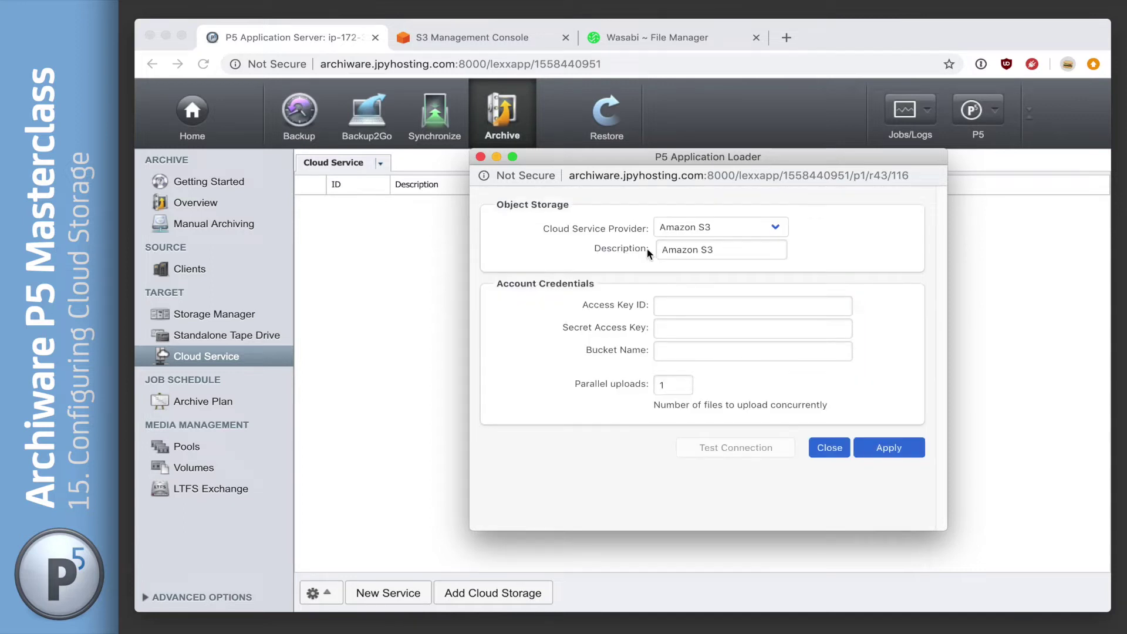
{"action": "left_click", "coordinate": [741, 255]}
{"action": "type", "text": "Archive"}
Fill in the account's access key ID and secret access key, and enter archiware.demo as the bucket name.
{"action": "left_click", "coordinate": [778, 308]}
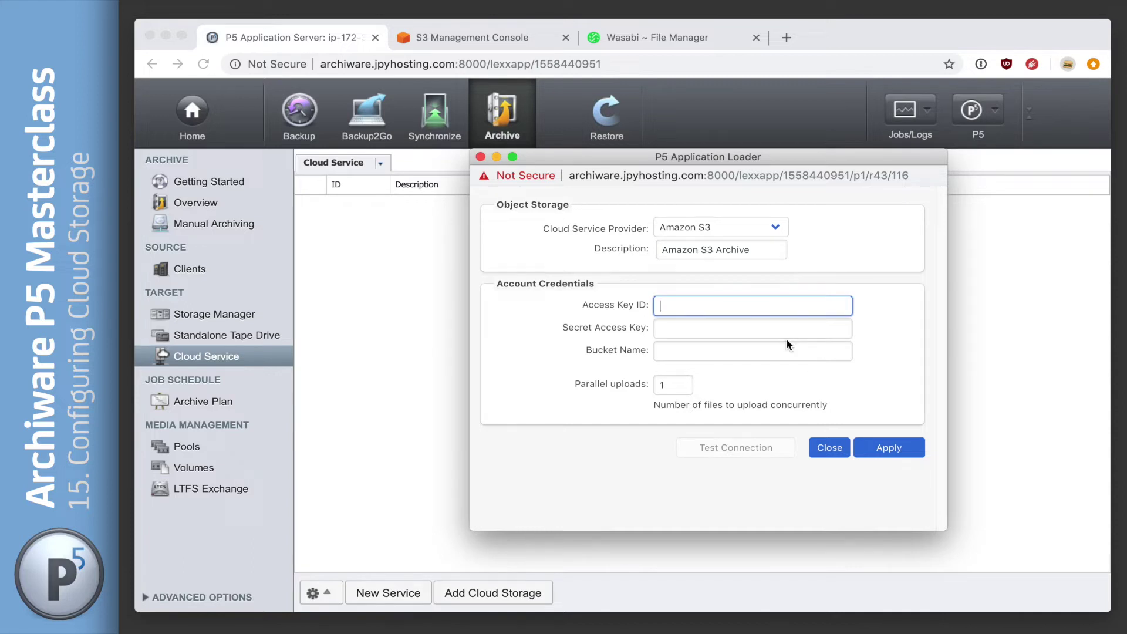
{"action": "left_click", "coordinate": [785, 330]}
{"action": "left_click", "coordinate": [786, 349]}
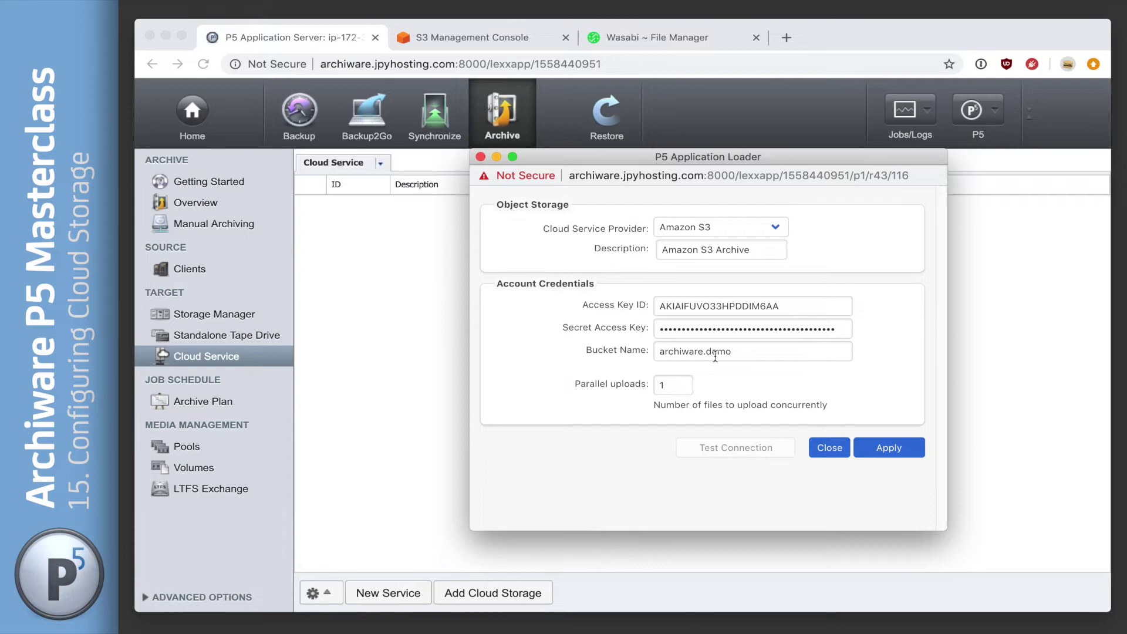
{"action": "left_click", "coordinate": [739, 352]}
{"action": "key", "text": "super+a"}
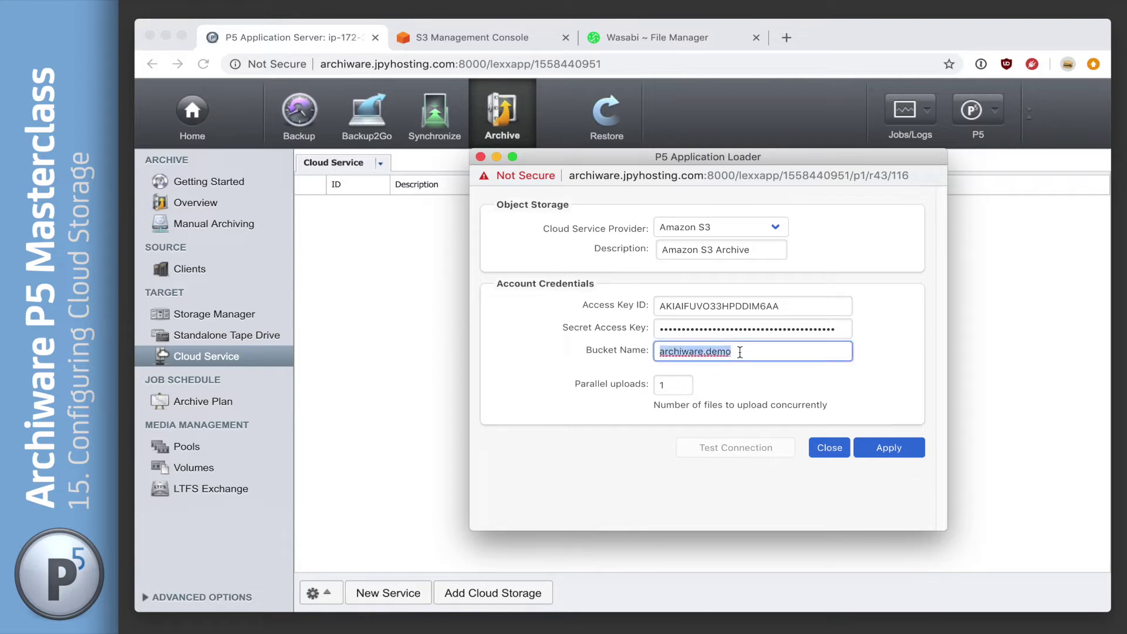
Set the parallel uploads to 3, apply the Amazon S3 service settings and close the dialog.
{"action": "left_click", "coordinate": [682, 387]}
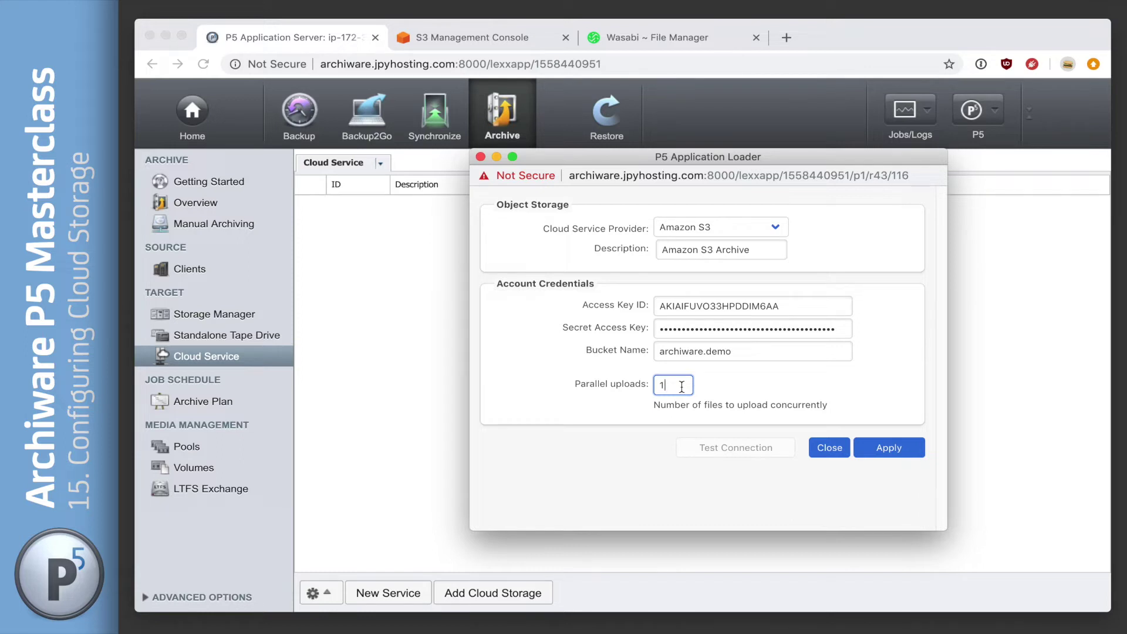
{"action": "key", "text": "BackSpace"}
{"action": "type", "text": "3"}
{"action": "left_click", "coordinate": [911, 448]}
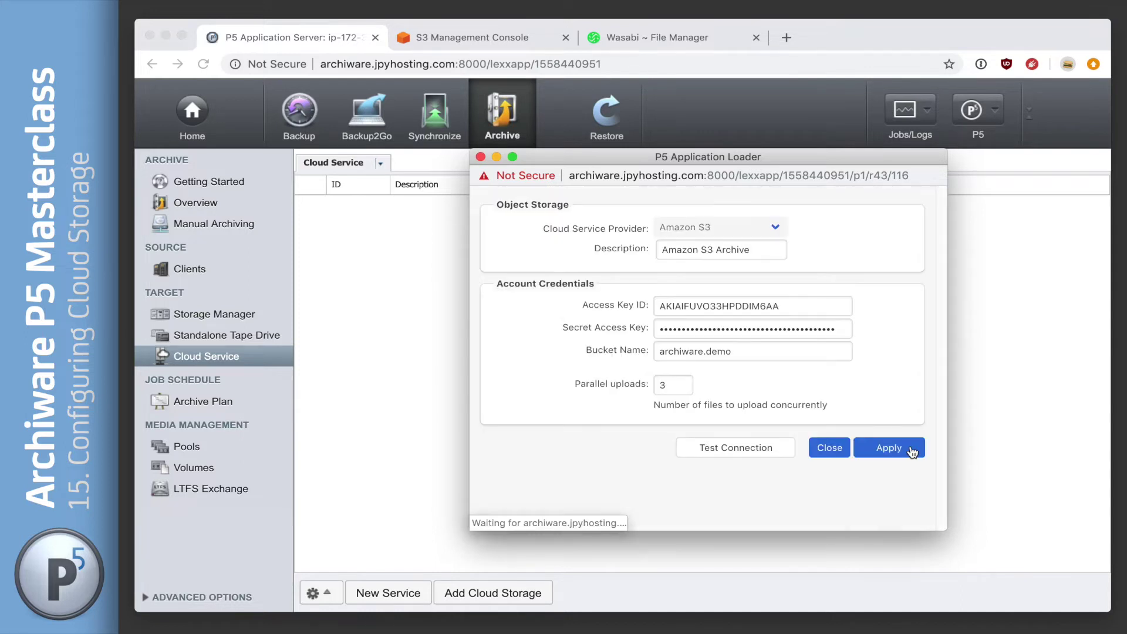
{"action": "left_click", "coordinate": [828, 448]}
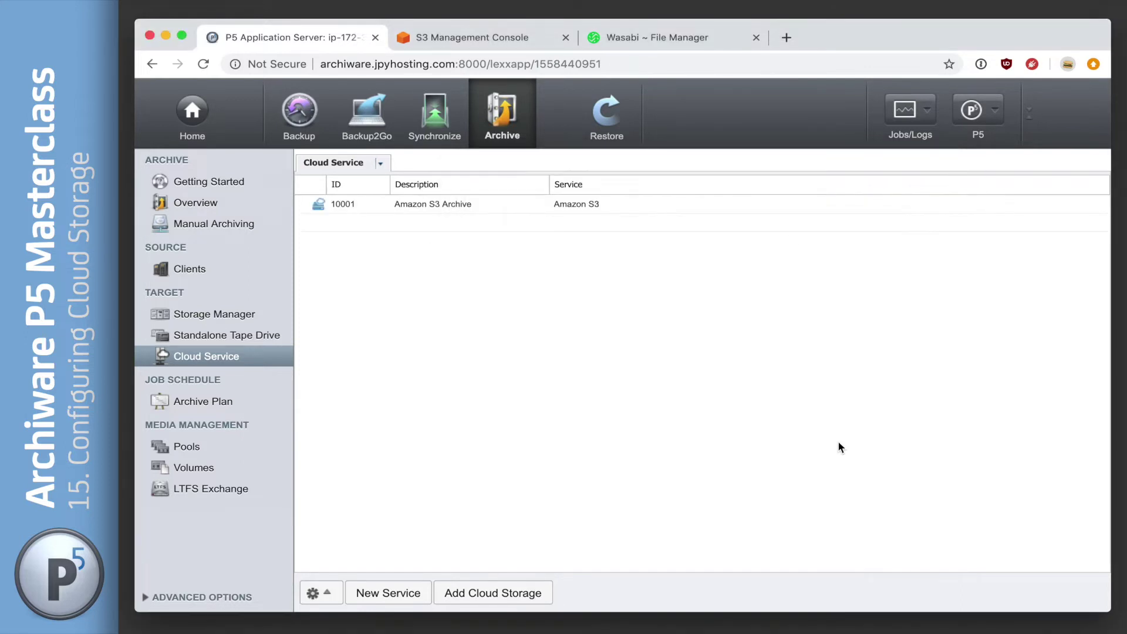
{"action": "left_click", "coordinate": [354, 64]}
{"action": "left_click", "coordinate": [355, 63]}
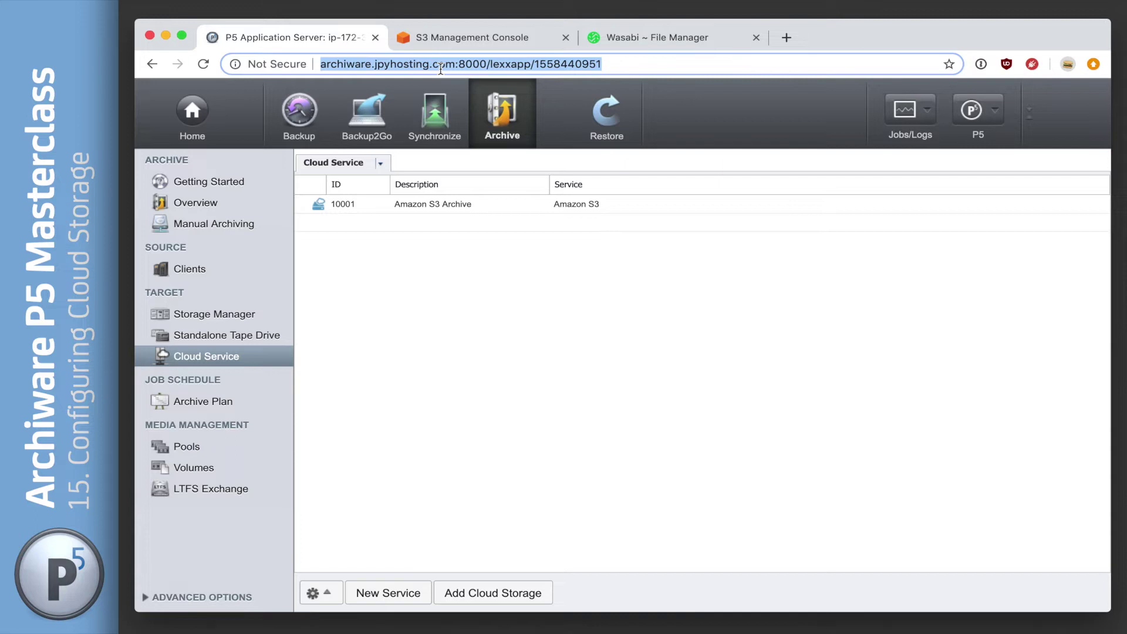
Start adding a new cloud storage and choose Amazon S3 Archive as its cloud service.
{"action": "left_click", "coordinate": [420, 207]}
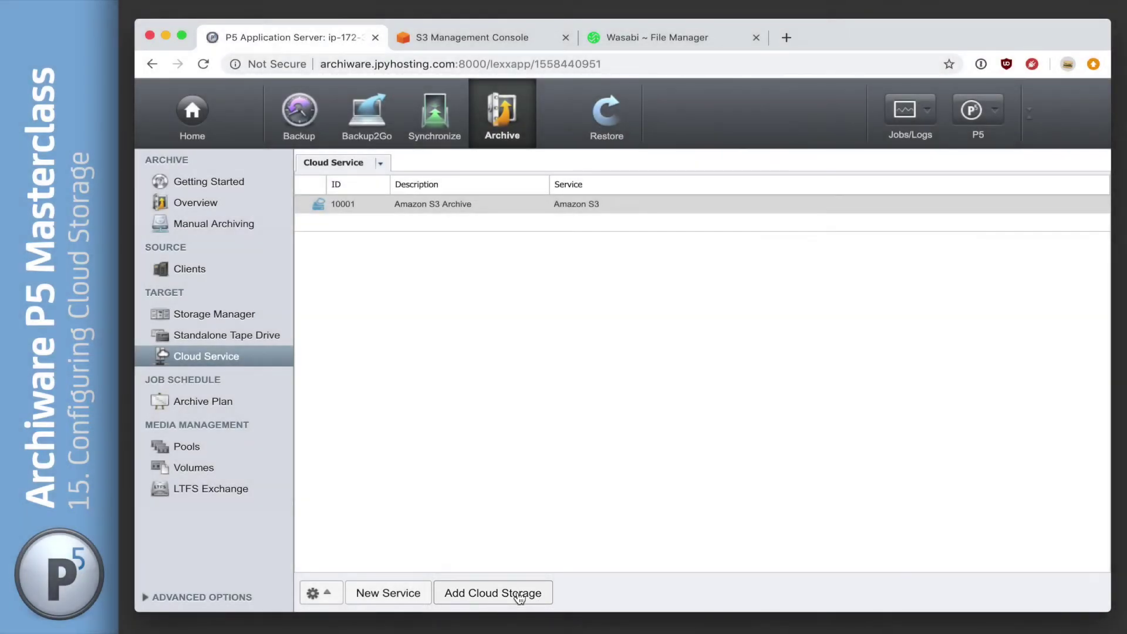
{"action": "left_click", "coordinate": [519, 594]}
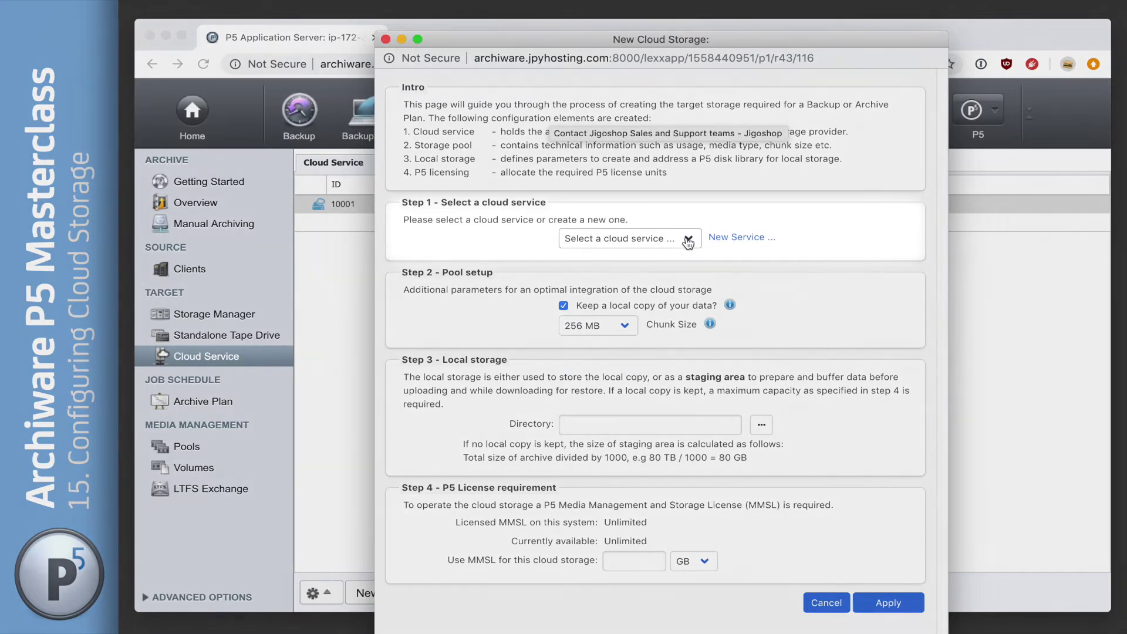
{"action": "left_click", "coordinate": [686, 240]}
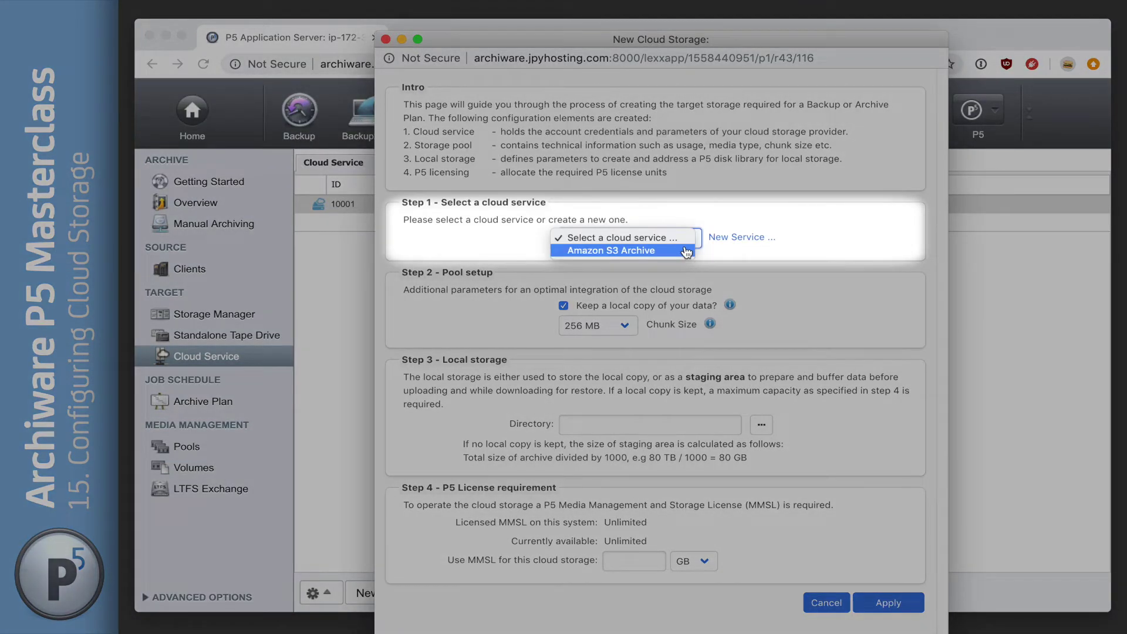
{"action": "left_click", "coordinate": [686, 251]}
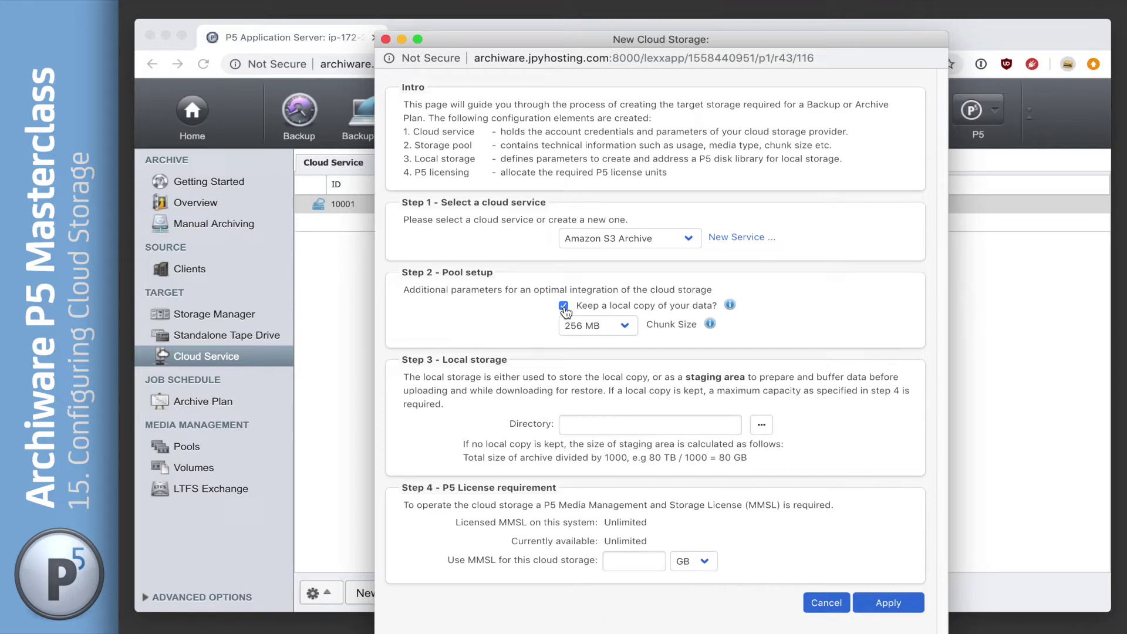
Disable keeping a local copy of the data in the pool setup, and read the chunk size explanation.
{"action": "left_click", "coordinate": [564, 307]}
{"action": "left_click", "coordinate": [710, 326]}
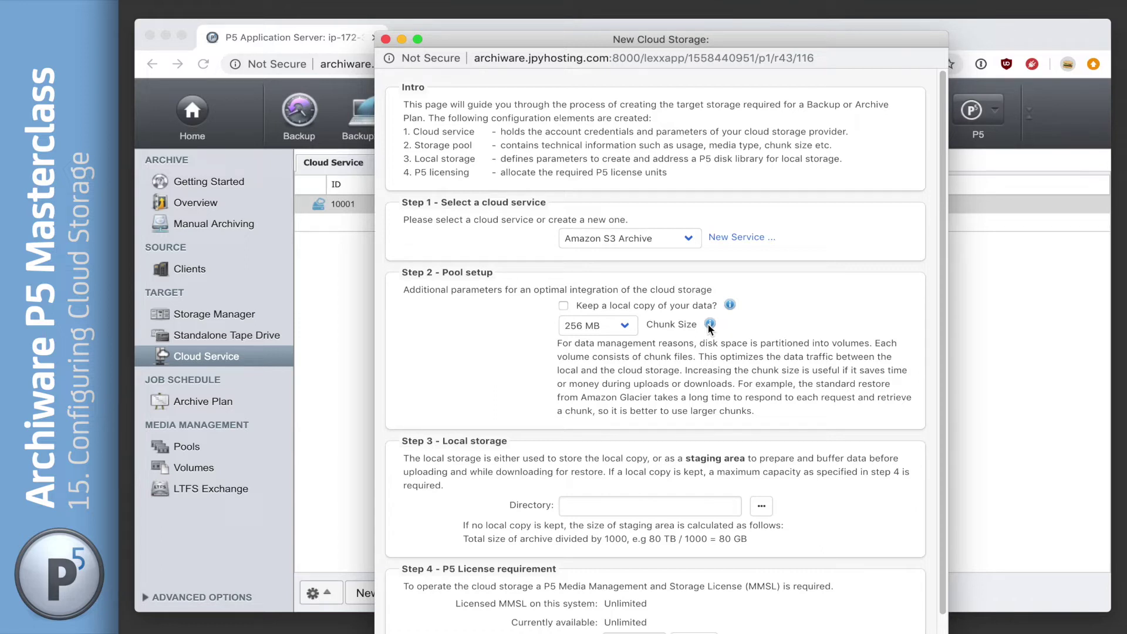
{"action": "left_click", "coordinate": [710, 325]}
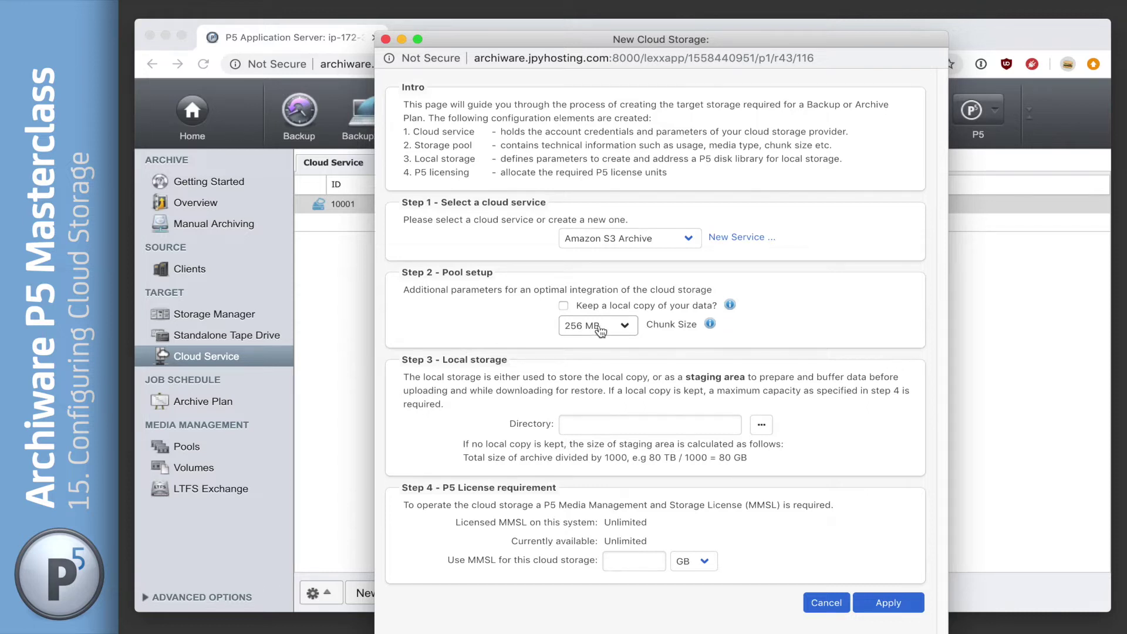
Choose the /storage_cloud_archive folder on the boot disk as the local storage directory.
{"action": "left_click", "coordinate": [685, 422]}
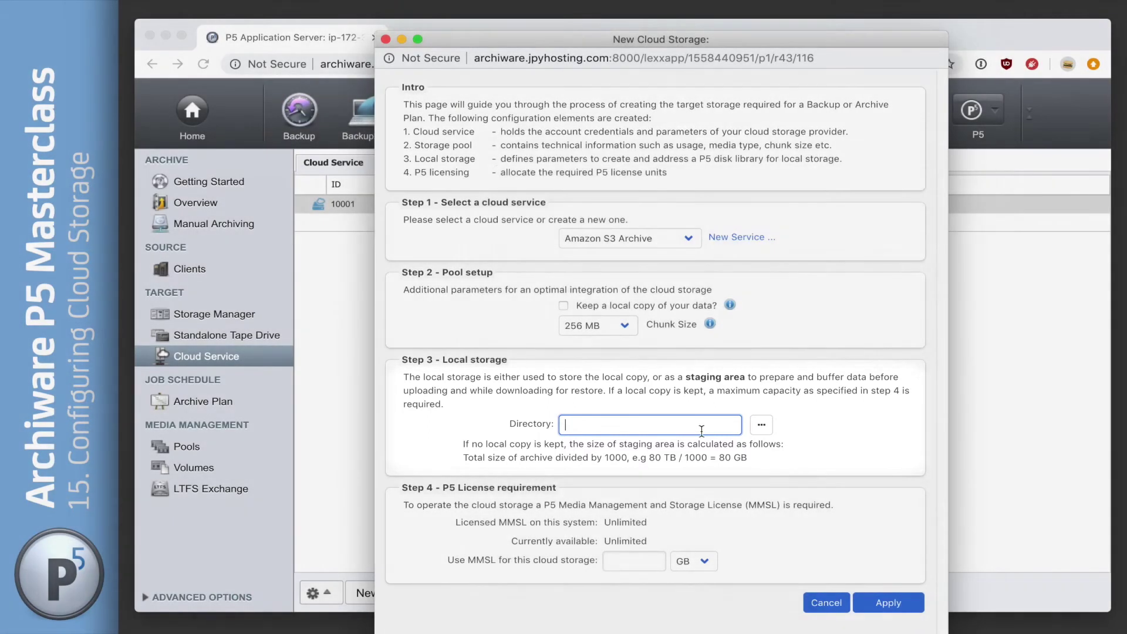
{"action": "left_click", "coordinate": [762, 424]}
{"action": "left_click_drag", "start_coordinate": [692, 160], "coordinate": [668, 145]}
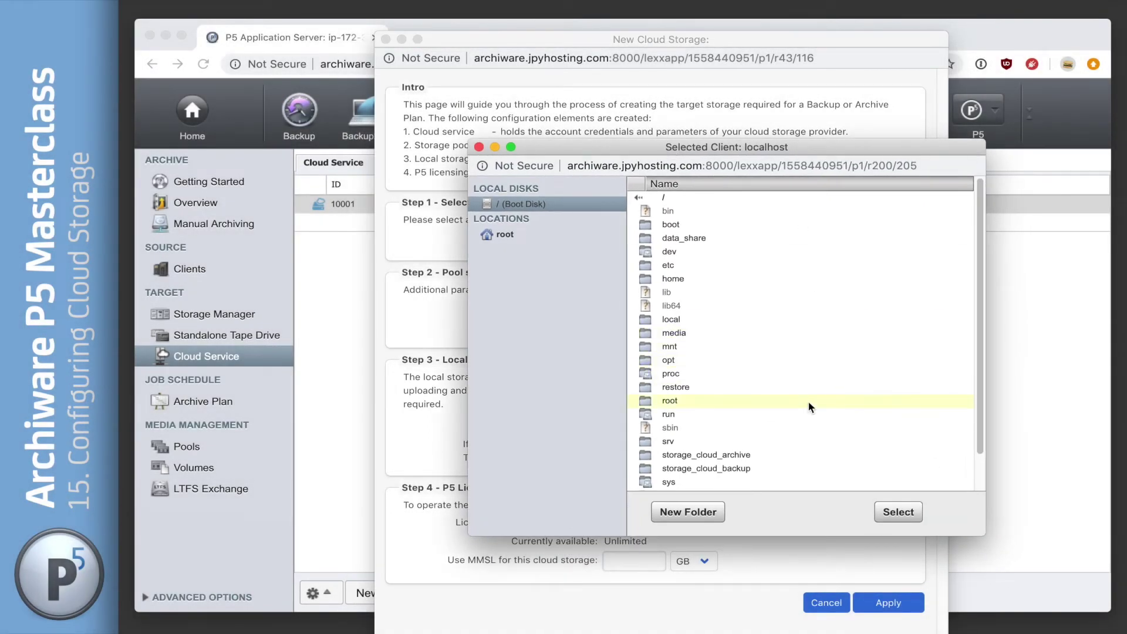
{"action": "left_click", "coordinate": [720, 457]}
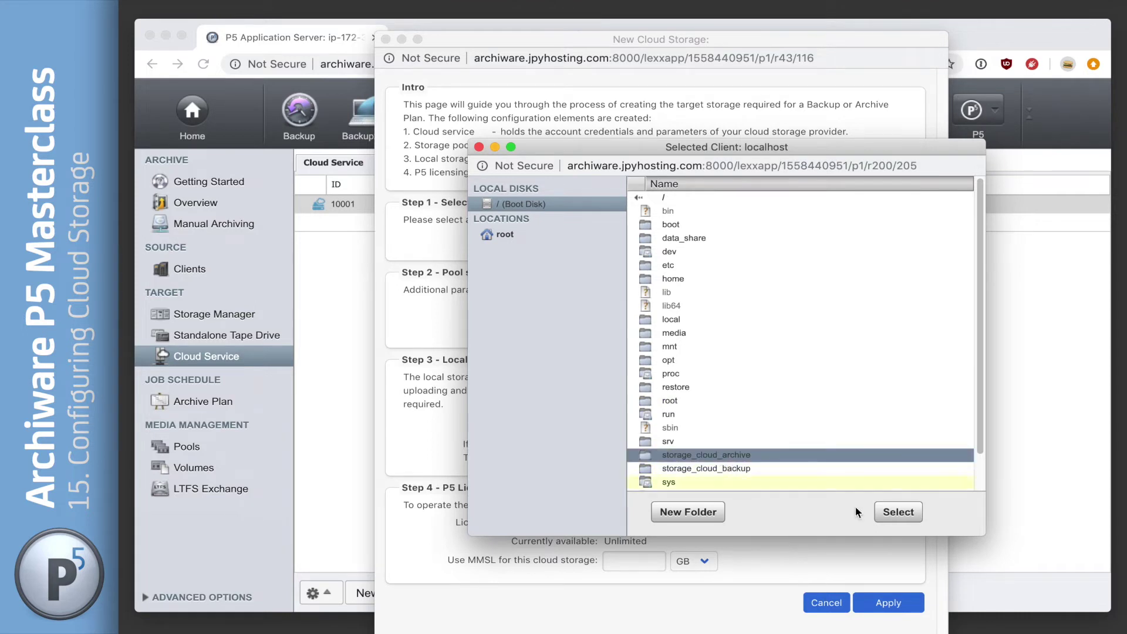
{"action": "left_click", "coordinate": [897, 513]}
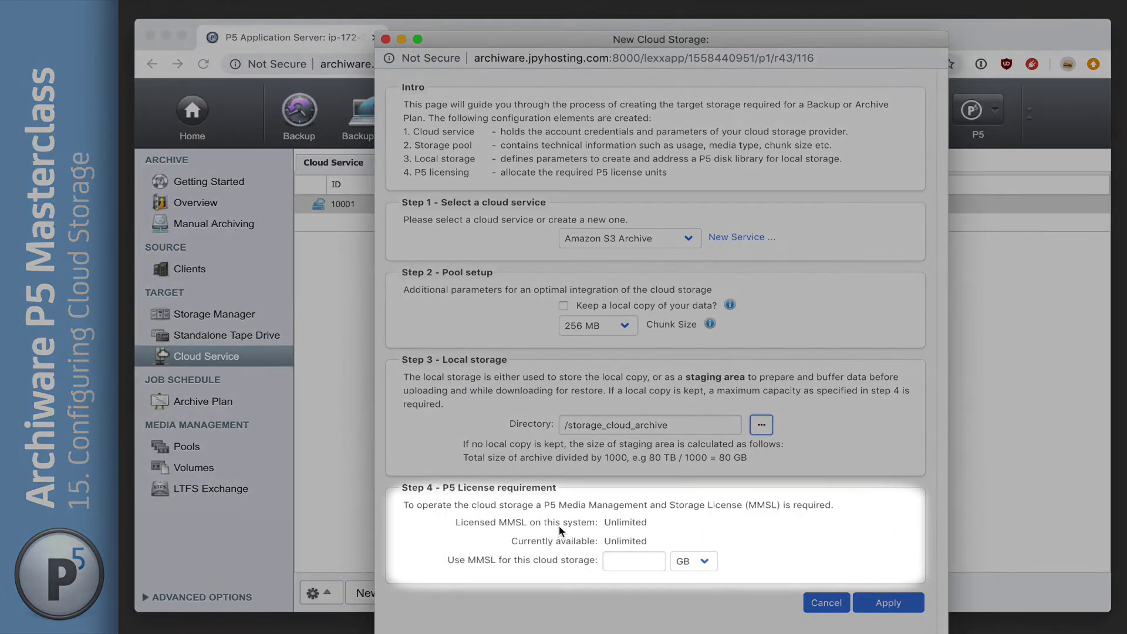
Allocate 1 TB of MMSL licence capacity to this cloud storage and apply the setup.
{"action": "left_click", "coordinate": [632, 562]}
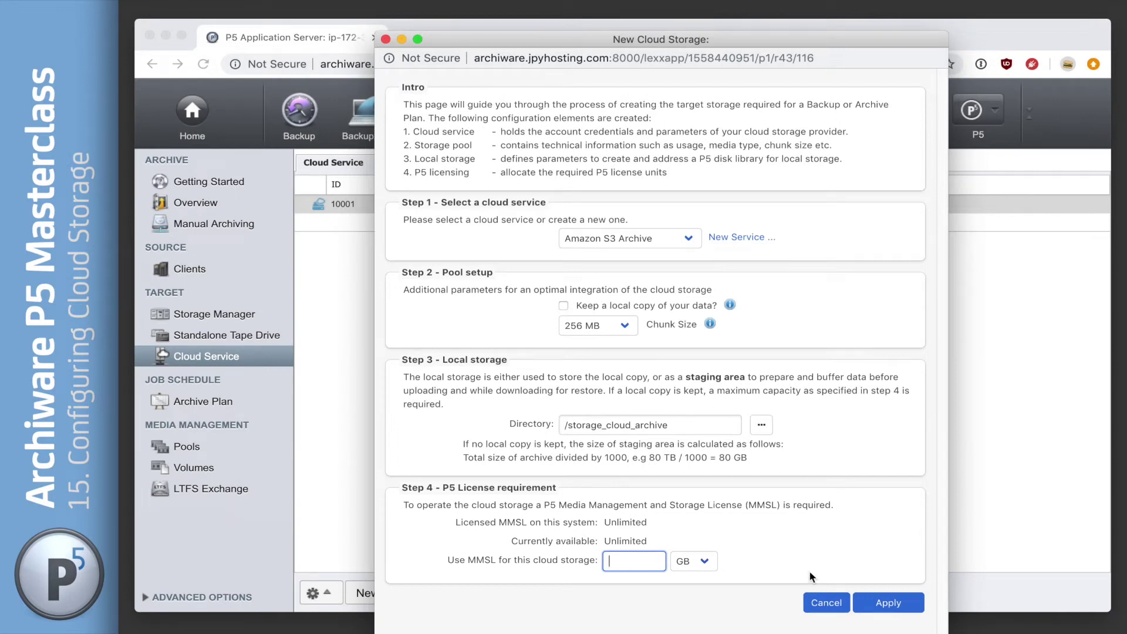
{"action": "left_click", "coordinate": [692, 564]}
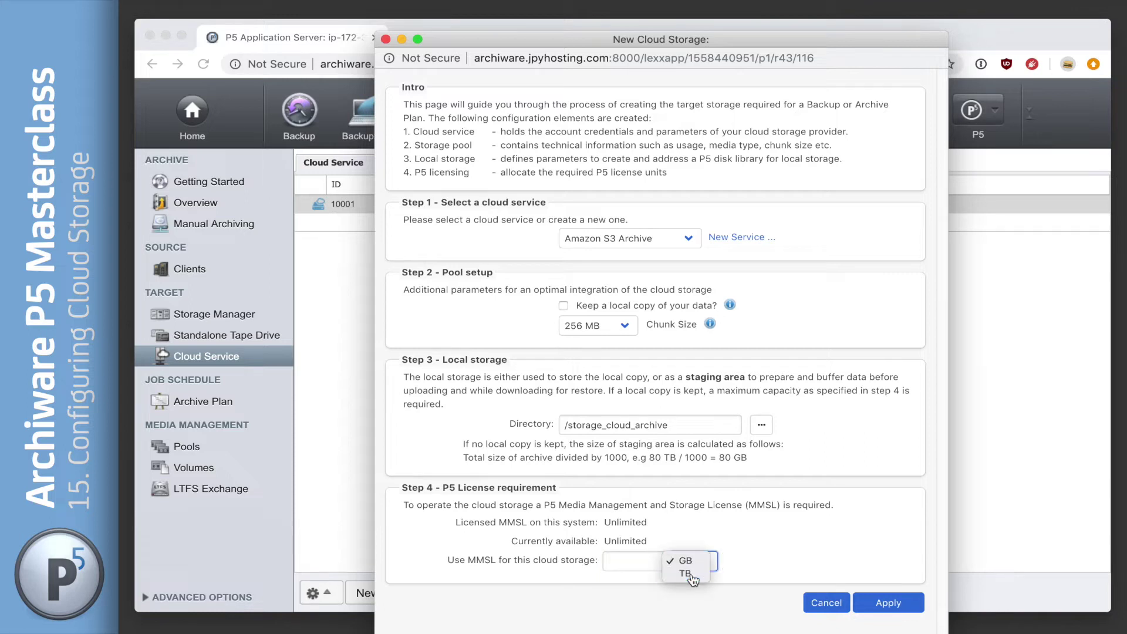
{"action": "left_click", "coordinate": [688, 576]}
{"action": "left_click", "coordinate": [632, 561]}
{"action": "type", "text": "1"}
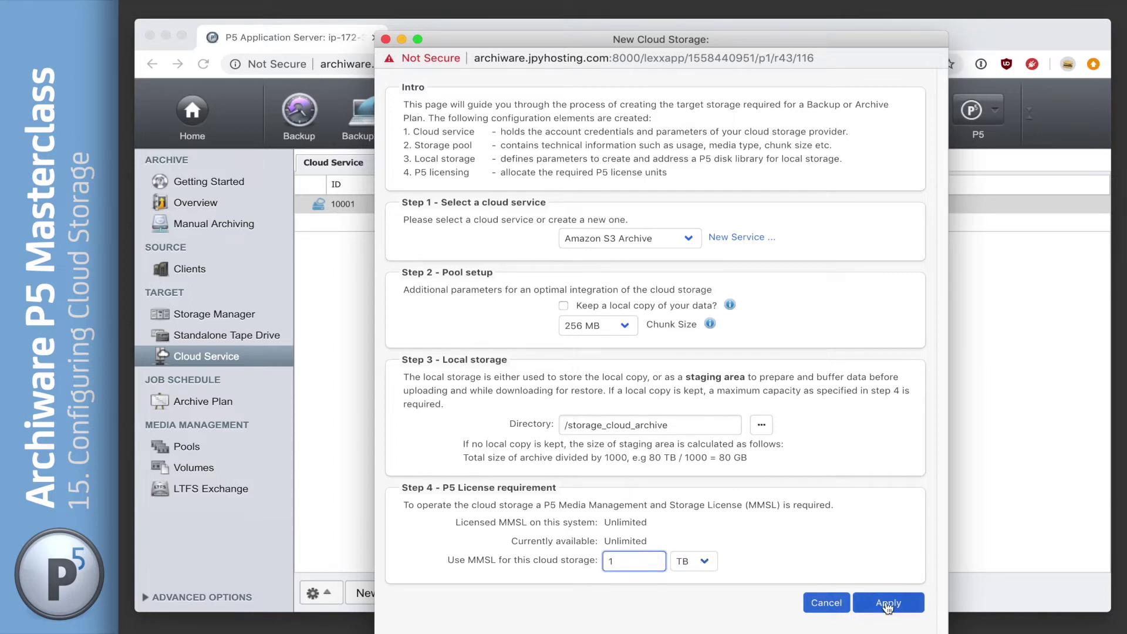
{"action": "left_click", "coordinate": [887, 605]}
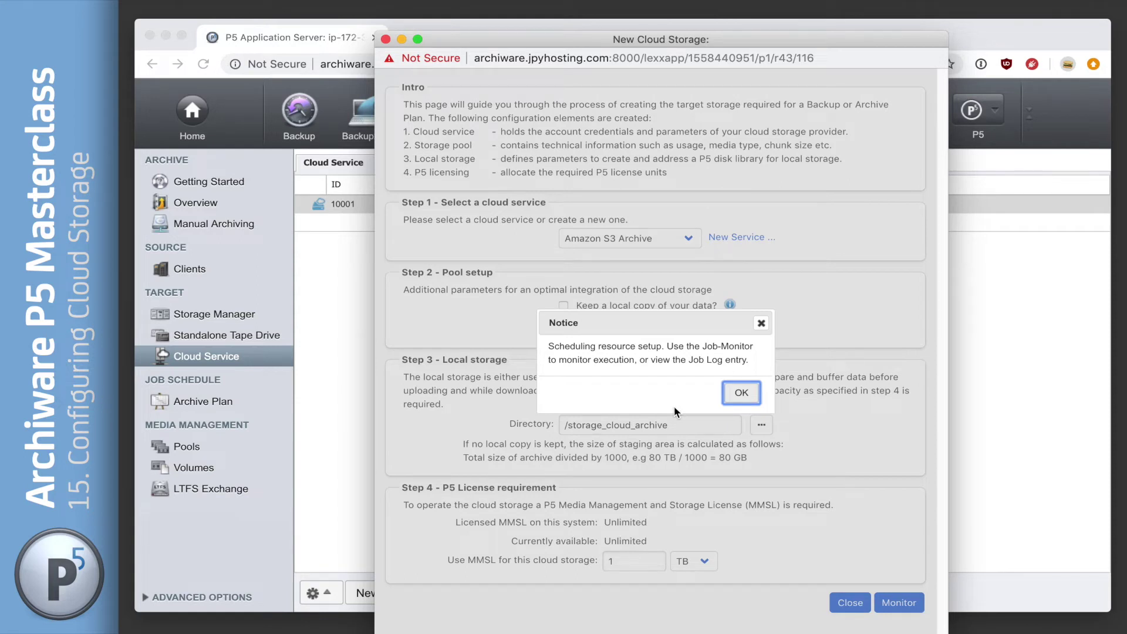
Acknowledge the resource setup notice, check the volume labeling job in the Job Monitor, and close the monitor.
{"action": "left_click", "coordinate": [741, 393]}
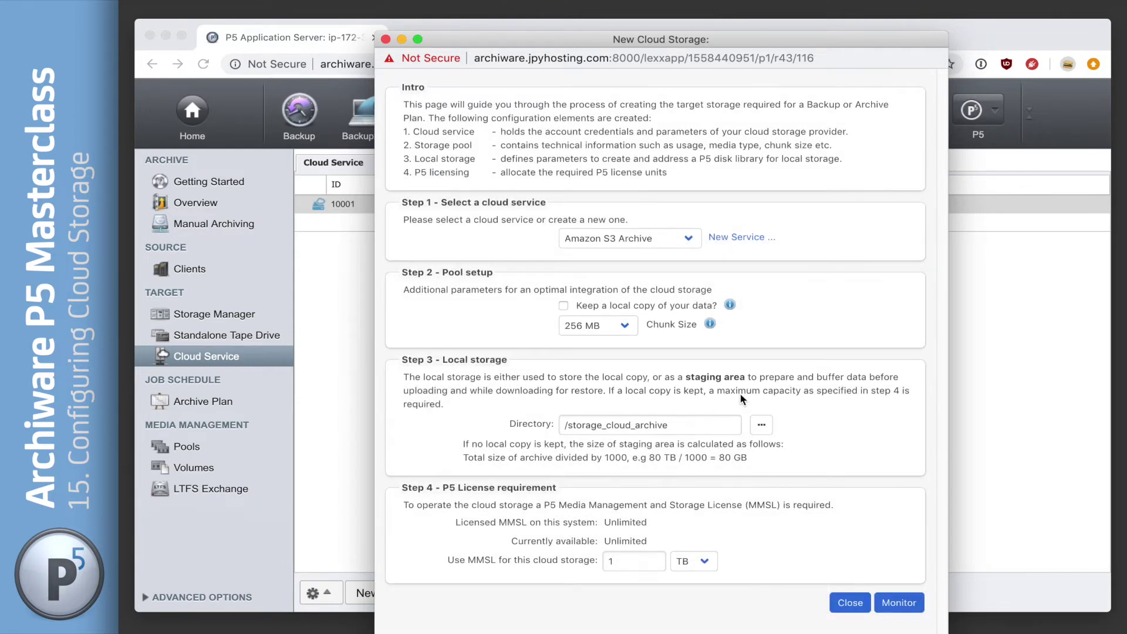
{"action": "left_click", "coordinate": [898, 603]}
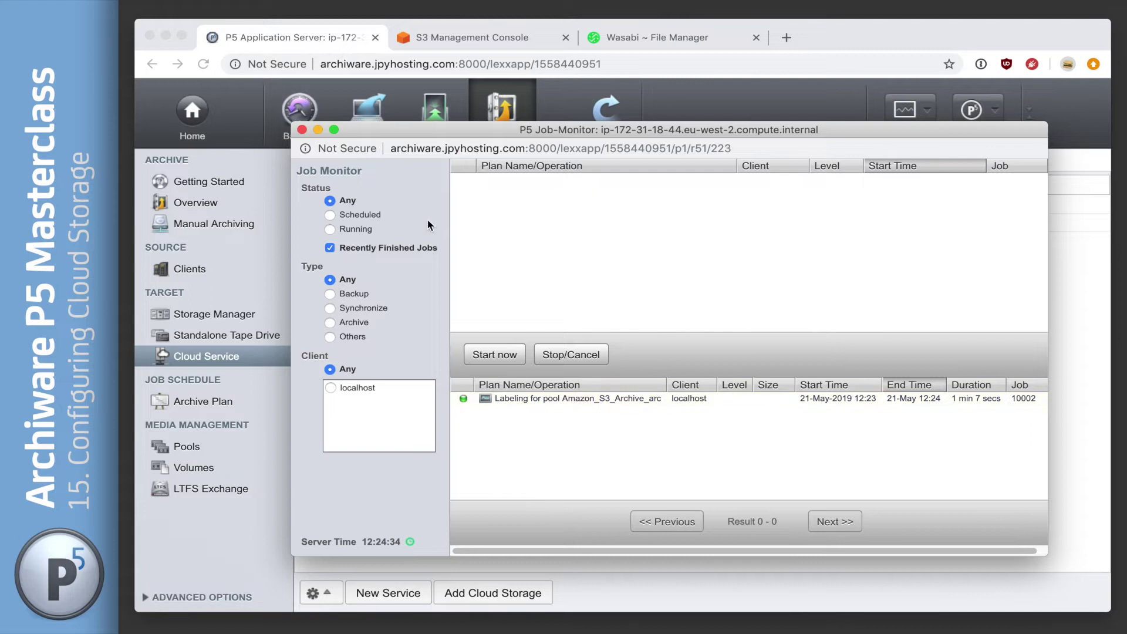
{"action": "left_click", "coordinate": [302, 129]}
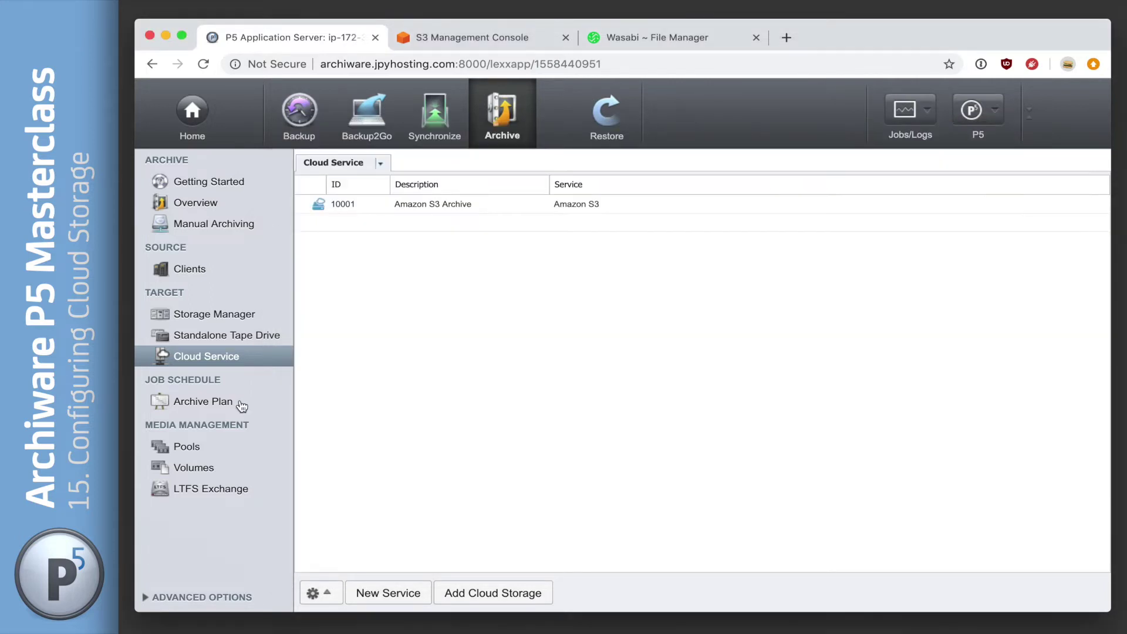
Examine the archive volumes and the cloud archive pool, widening the pool's Free column to read it in full.
{"action": "left_click", "coordinate": [225, 468]}
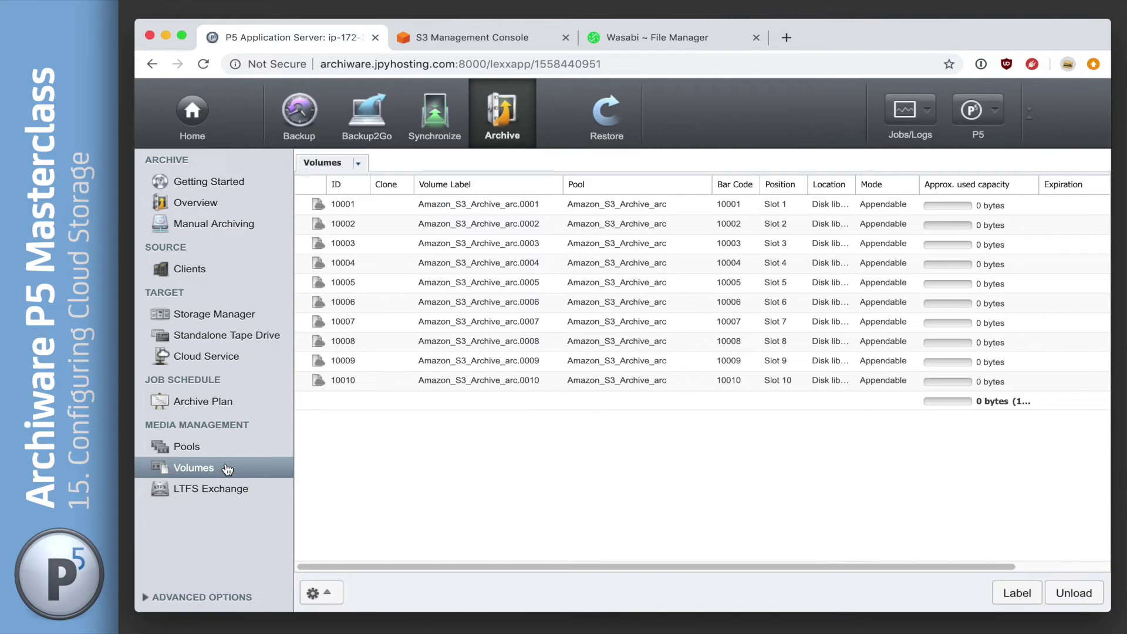
{"action": "left_click", "coordinate": [229, 455]}
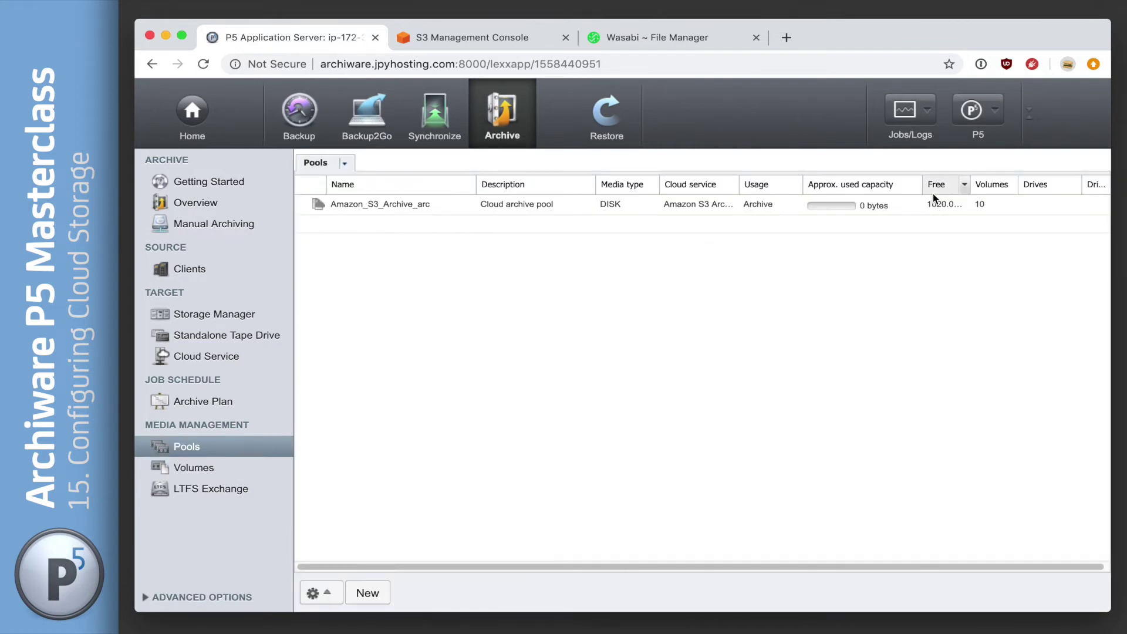
{"action": "left_click_drag", "start_coordinate": [970, 188], "coordinate": [988, 189]}
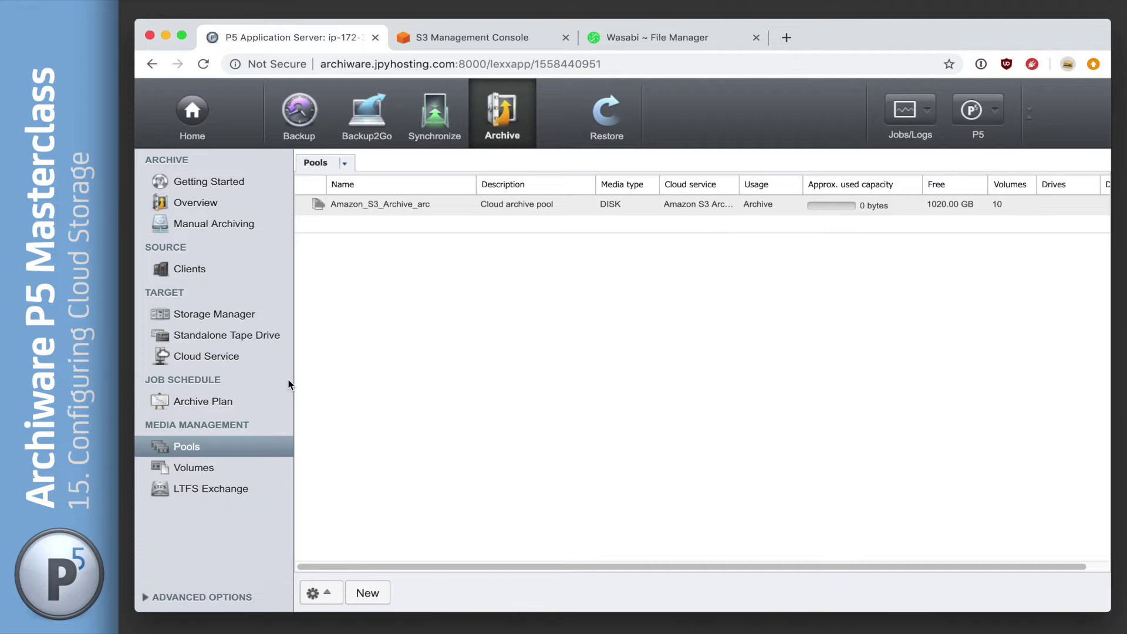
Check the container file count and size in the configuration of disk library disk_lib_1, and close it without changes.
{"action": "left_click", "coordinate": [253, 326]}
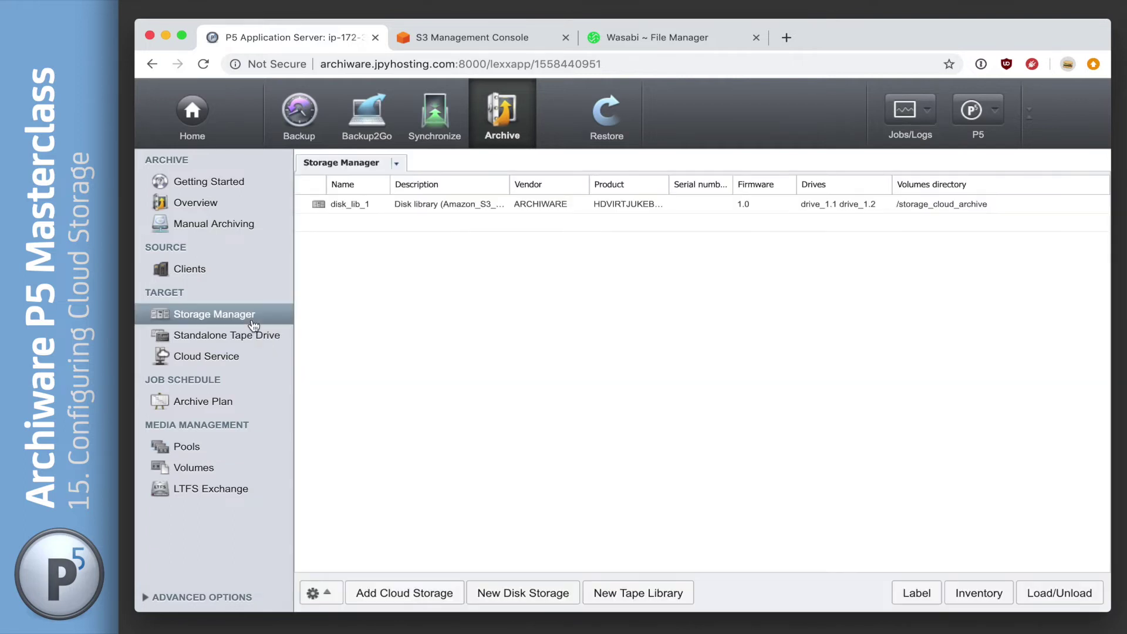
{"action": "double_click", "coordinate": [450, 207]}
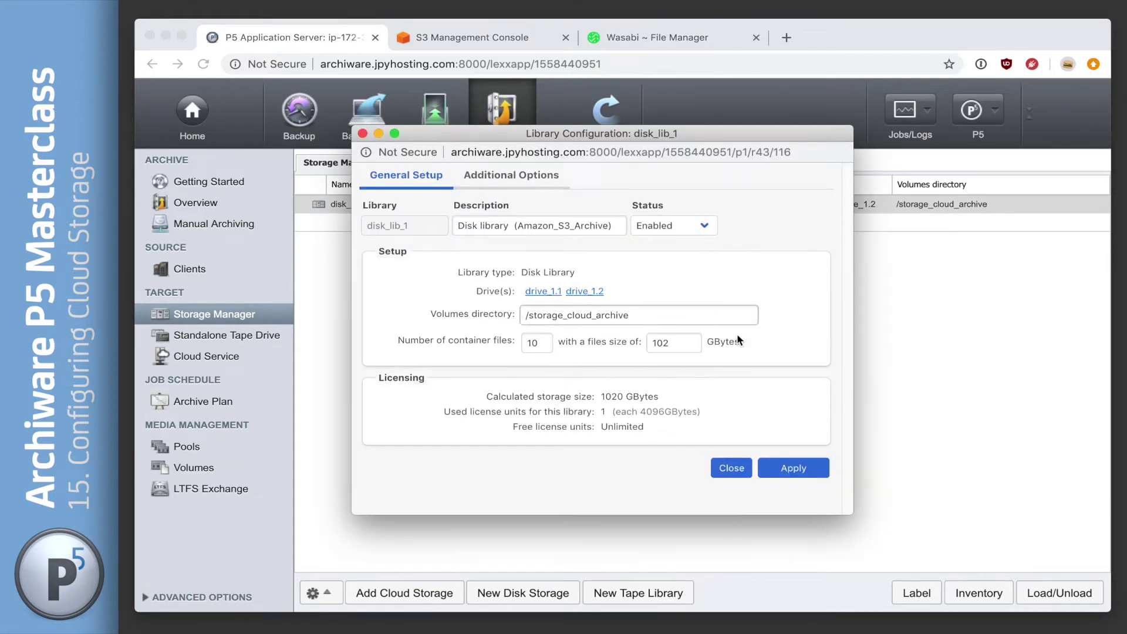
{"action": "left_click", "coordinate": [540, 342]}
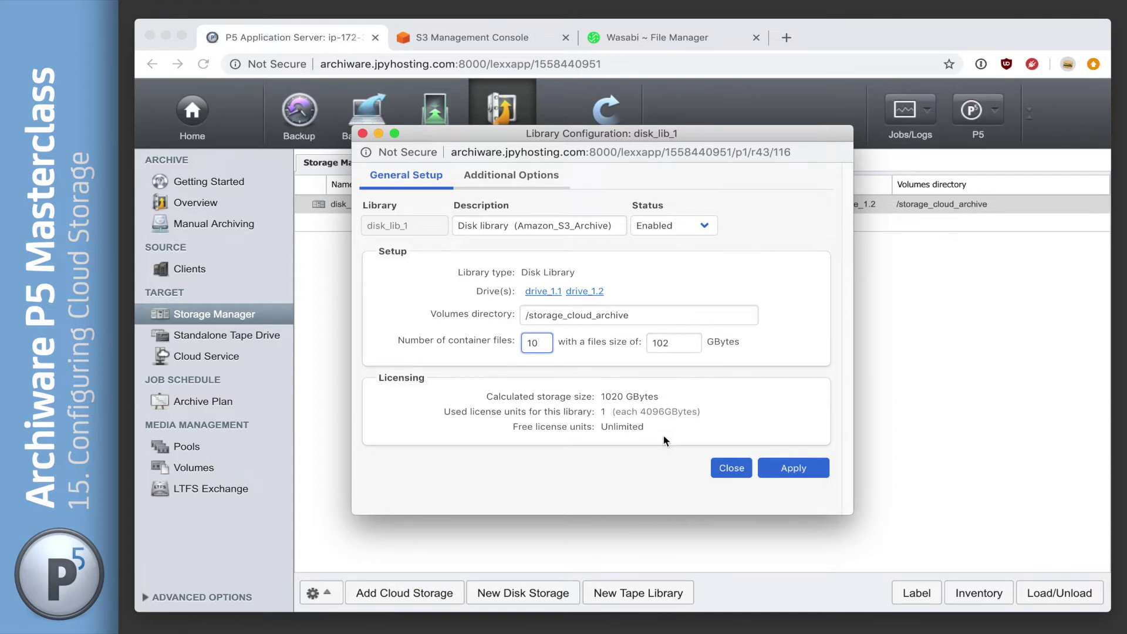
{"action": "left_click", "coordinate": [728, 467]}
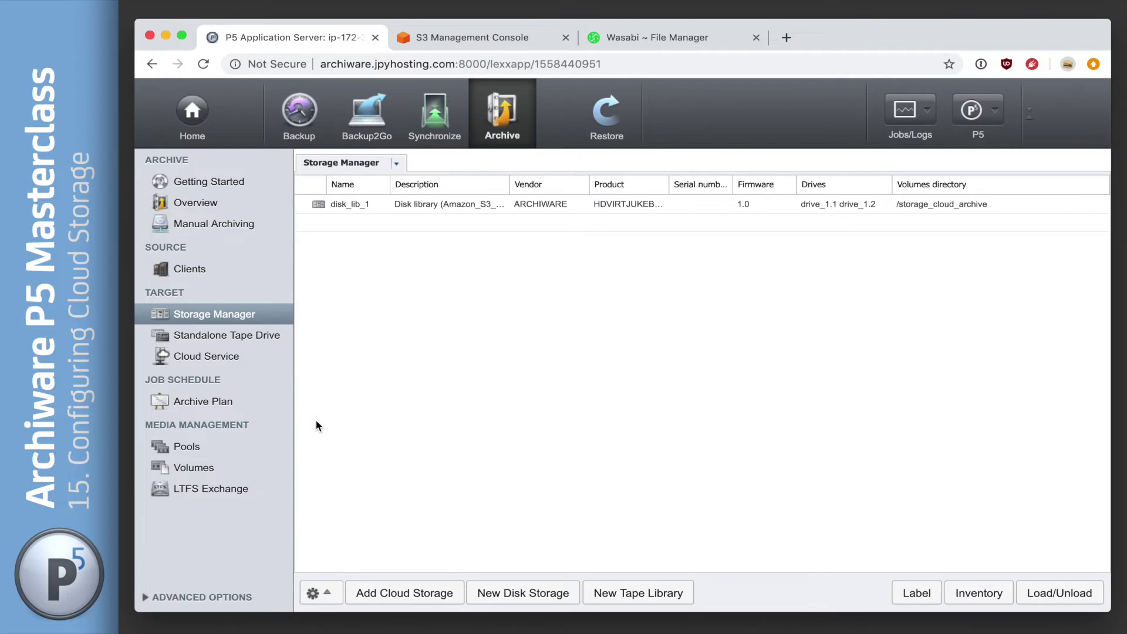
Select volume 10001 in the volume list, and list the contents of /storage_cloud_archive in the terminal with ls -al.
{"action": "left_click", "coordinate": [239, 466]}
{"action": "left_click", "coordinate": [446, 206]}
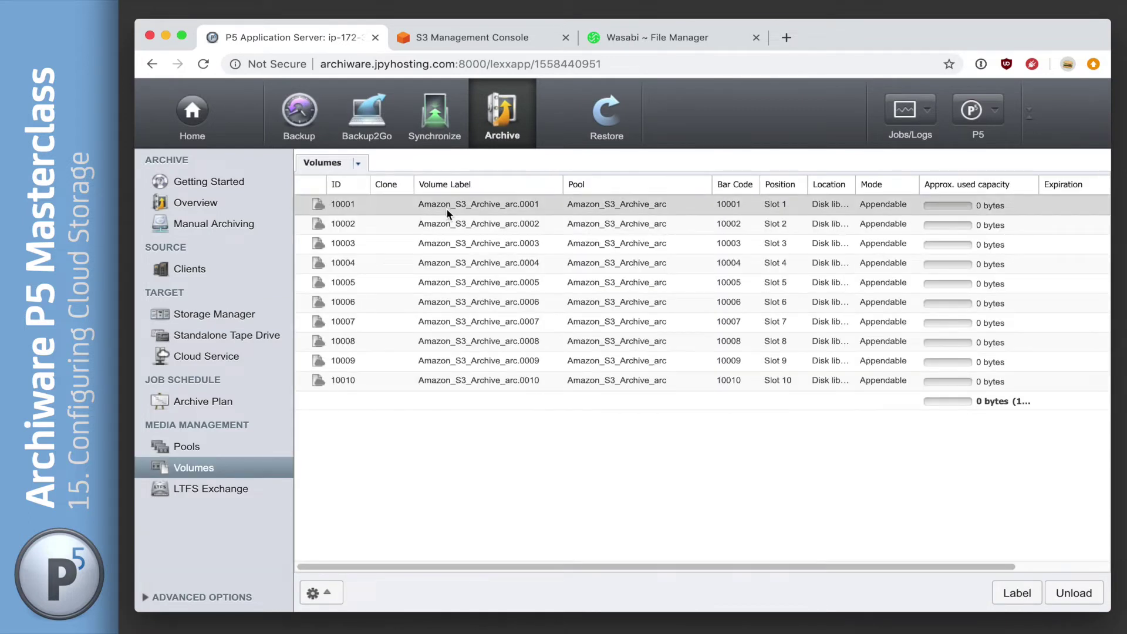
{"action": "key", "text": "super+Tab"}
{"action": "type", "text": "cd /storage_cloud_"}
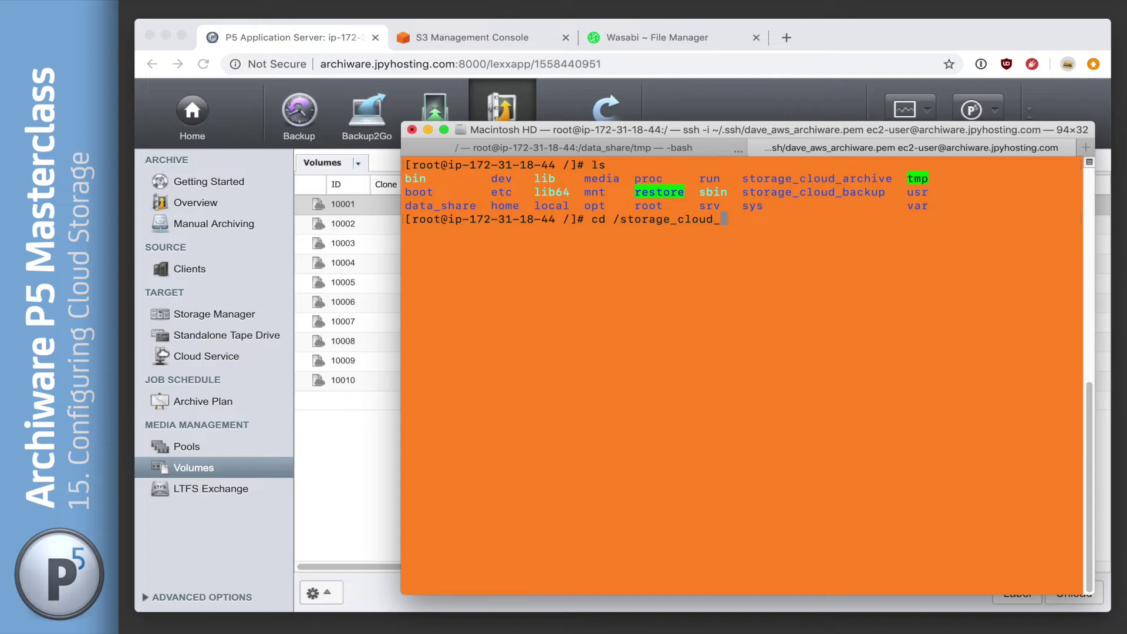
{"action": "type", "text": "a"}
{"action": "key", "text": "Tab"}
{"action": "key", "text": "Return"}
{"action": "type", "text": "ls -al"}
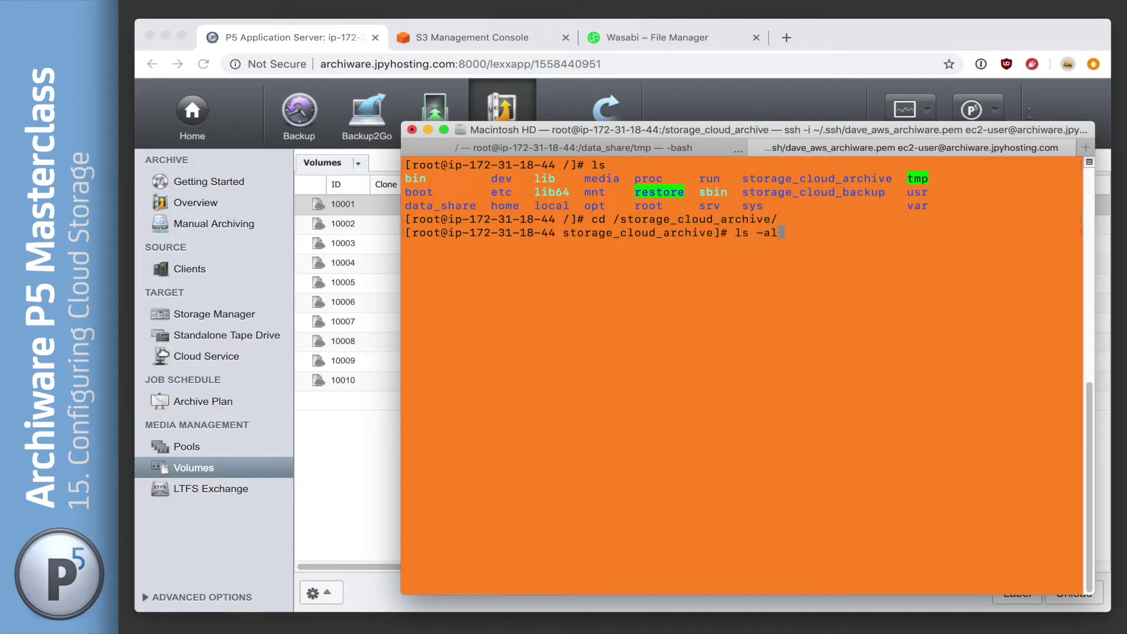
{"action": "key", "text": "Return"}
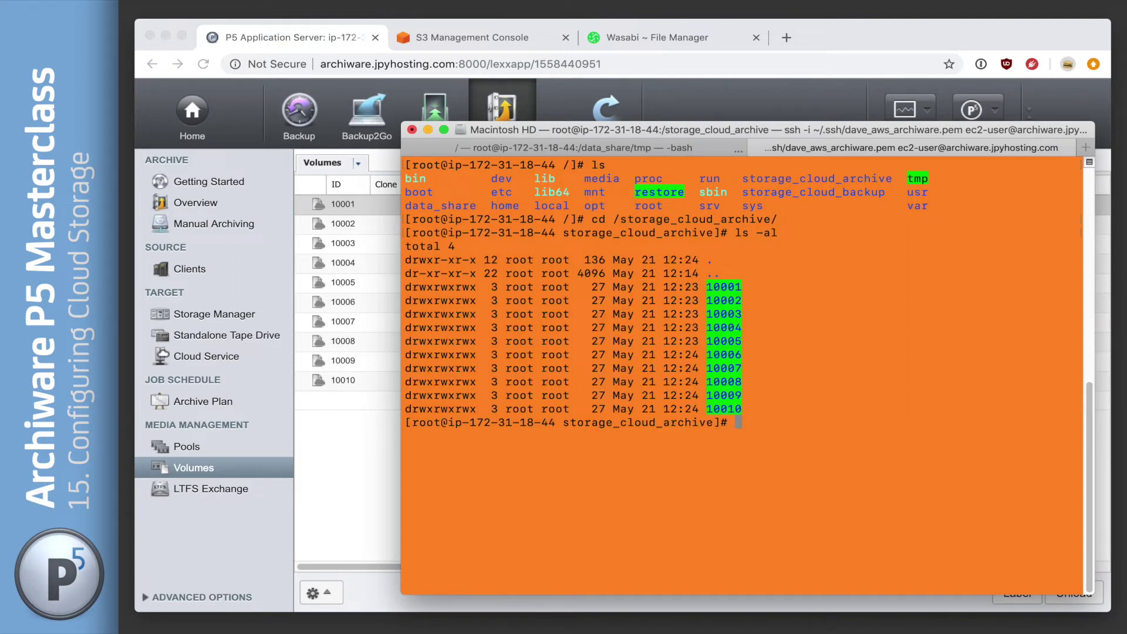
Change into 10001/00/00/00, list its contents with ls -al, and highlight the line of file gf00000000.
{"action": "type", "text": "cd 10001/"}
{"action": "key", "text": "Tab"}
{"action": "key", "text": "Tab"}
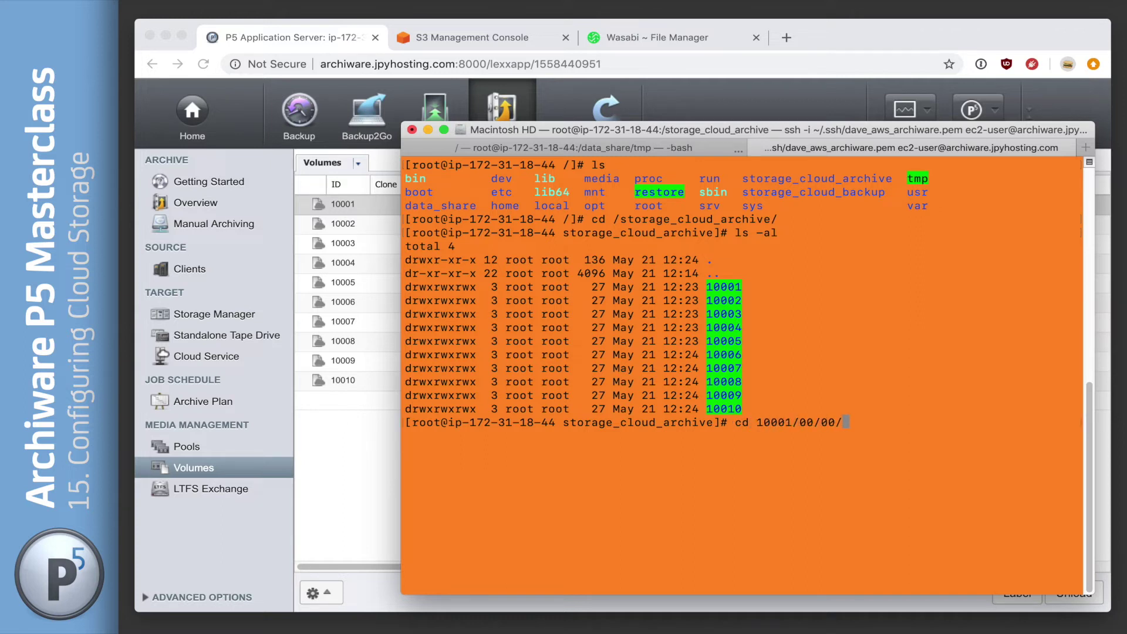
{"action": "key", "text": "Tab"}
{"action": "key", "text": "Return"}
{"action": "type", "text": "ls -al"}
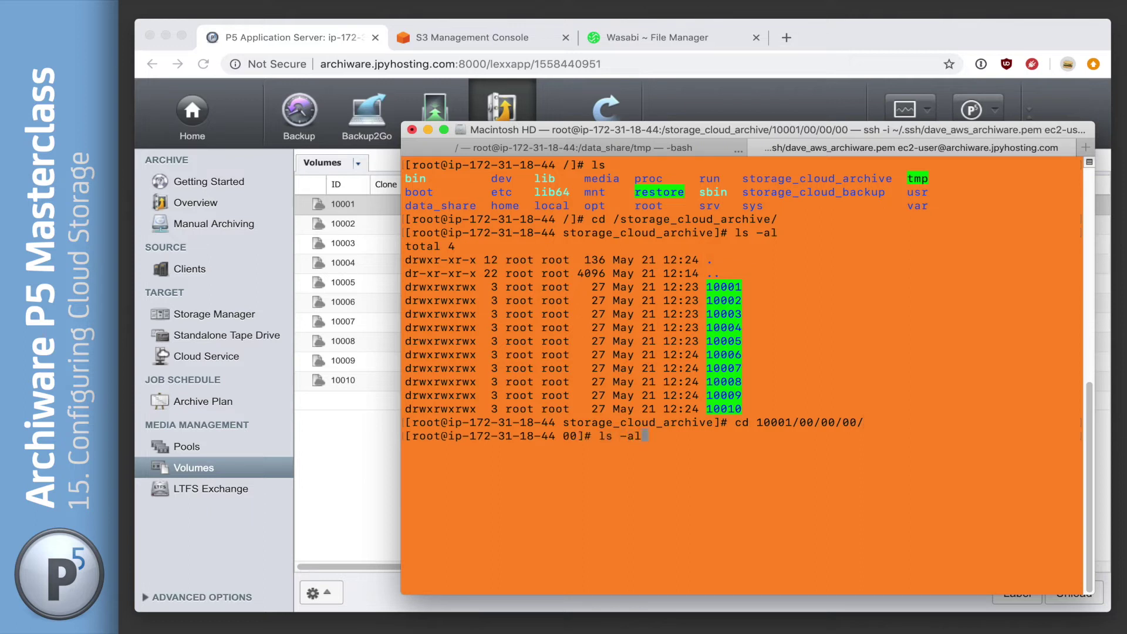
{"action": "key", "text": "Return"}
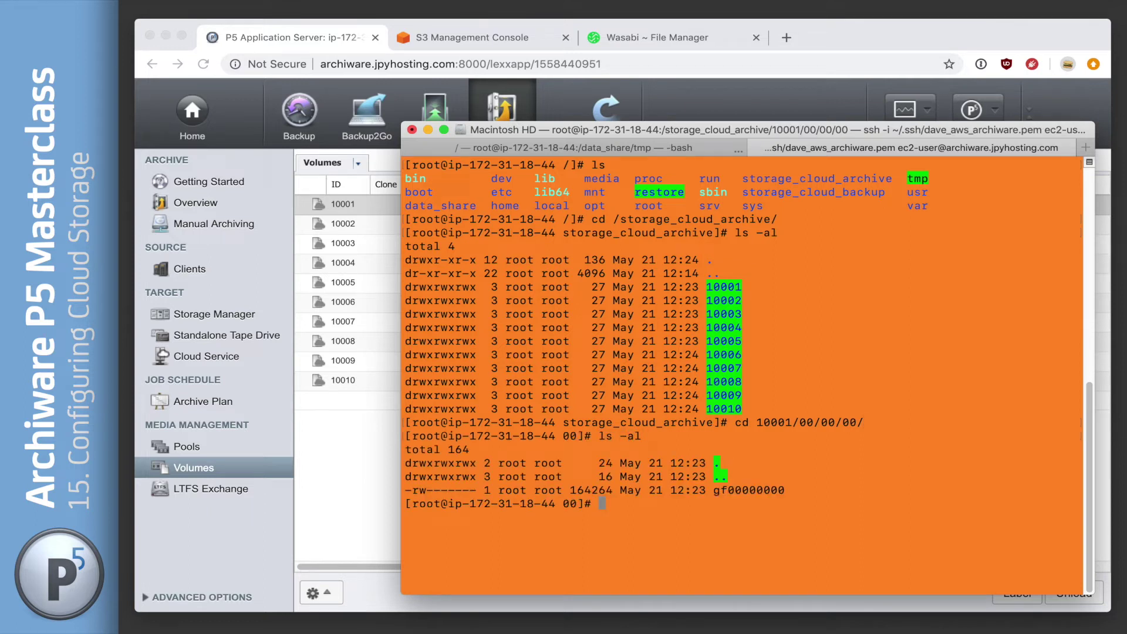
{"action": "double_click", "coordinate": [772, 491]}
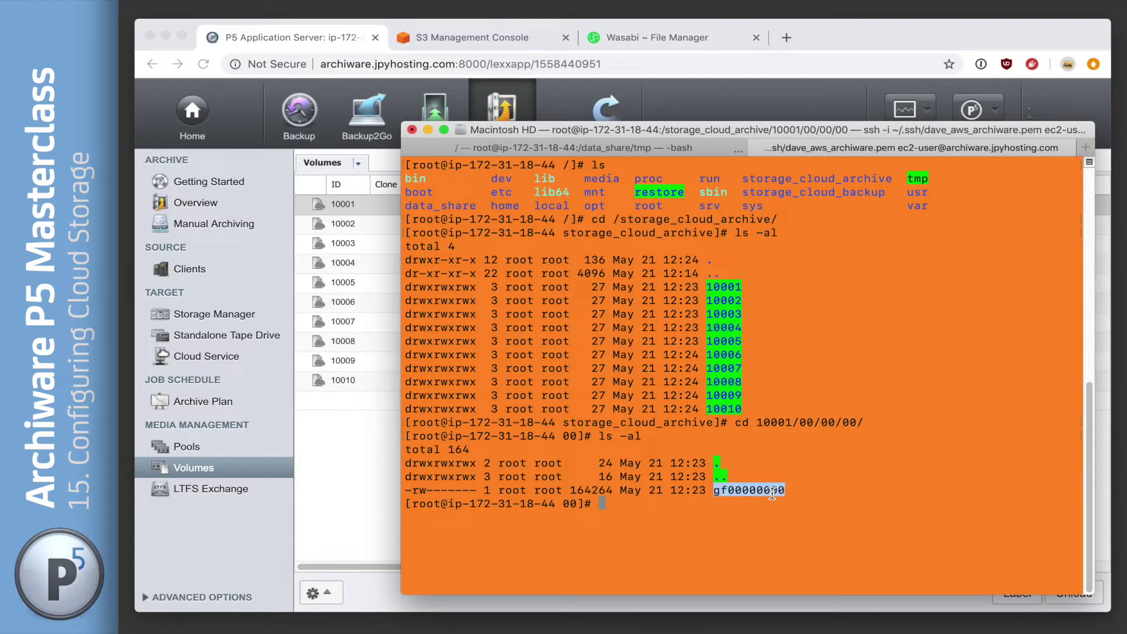
{"action": "triple_click", "coordinate": [773, 491]}
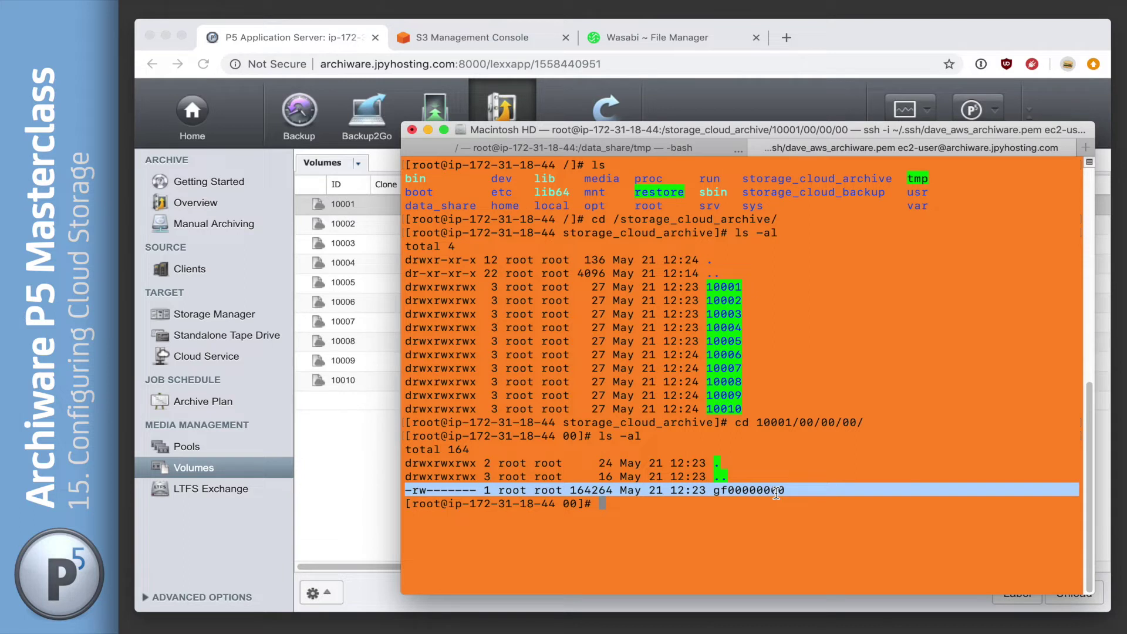
Switch to the S3 Management Console, refresh the archiware.demo bucket, and look through its folders.
{"action": "left_click", "coordinate": [439, 37]}
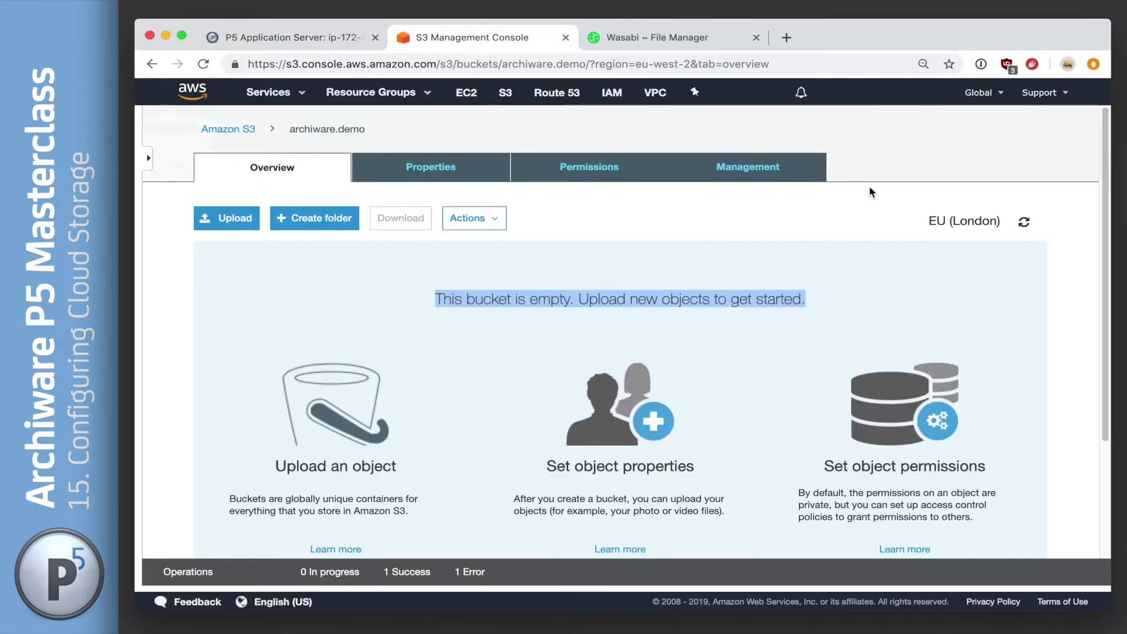
{"action": "left_click", "coordinate": [1025, 221]}
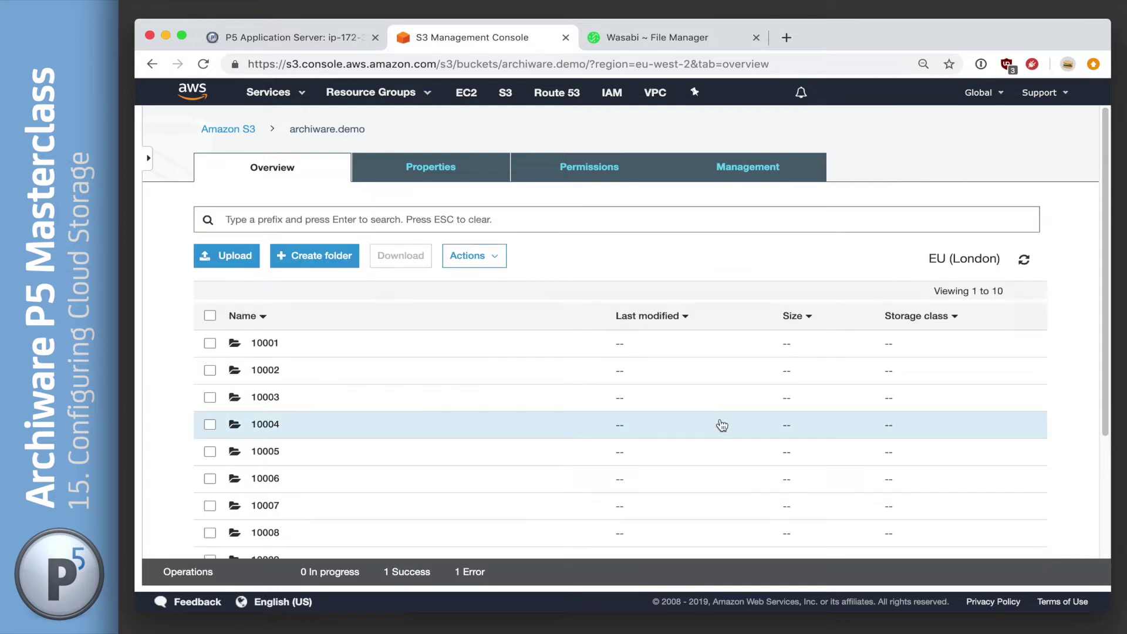
{"action": "scroll", "coordinate": [720, 424], "scroll_direction": "down", "scroll_amount": 3}
{"action": "scroll", "coordinate": [722, 424], "scroll_direction": "up", "scroll_amount": 3}
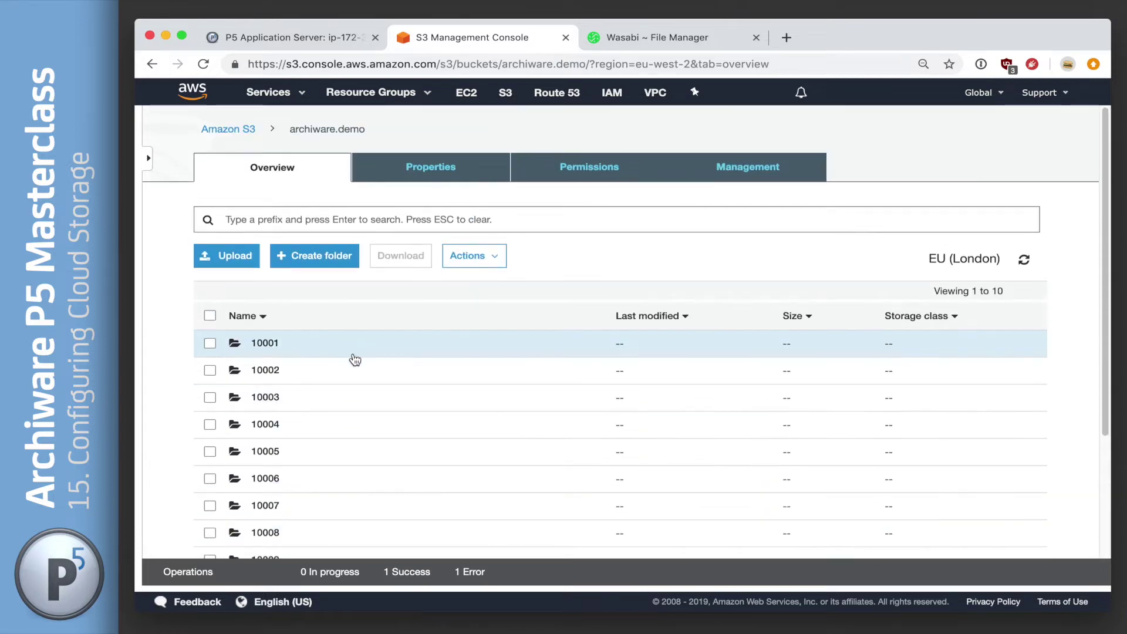
Browse the bucket to 10001/00/00/00 and compare its gf00000000 file with the local one in the terminal.
{"action": "left_click", "coordinate": [265, 344]}
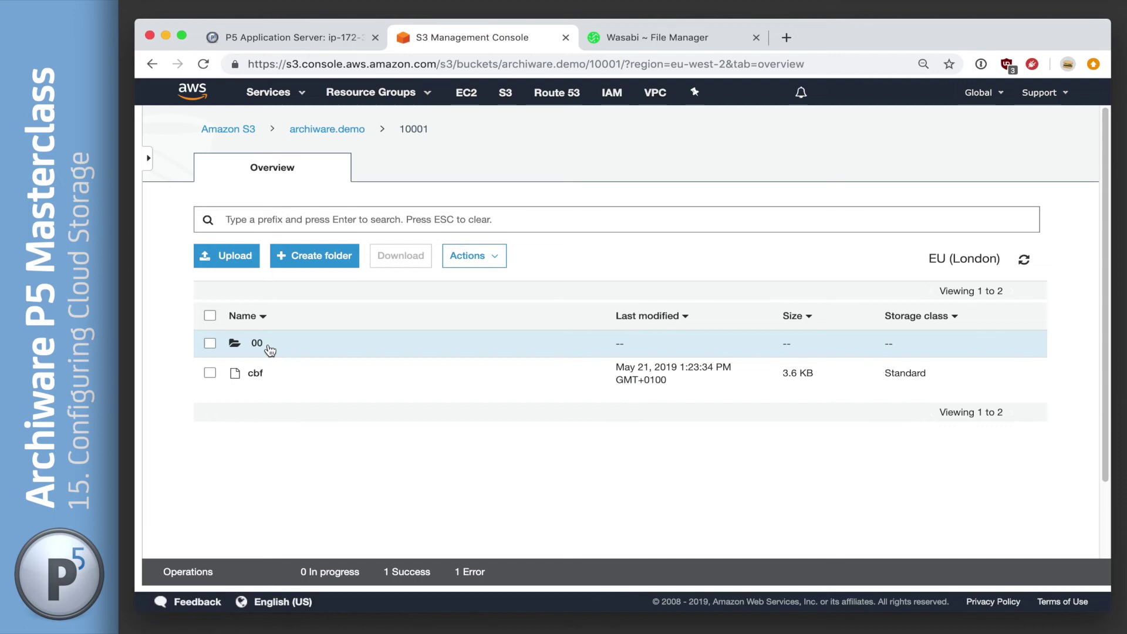
{"action": "left_click", "coordinate": [256, 345]}
{"action": "left_click", "coordinate": [257, 345]}
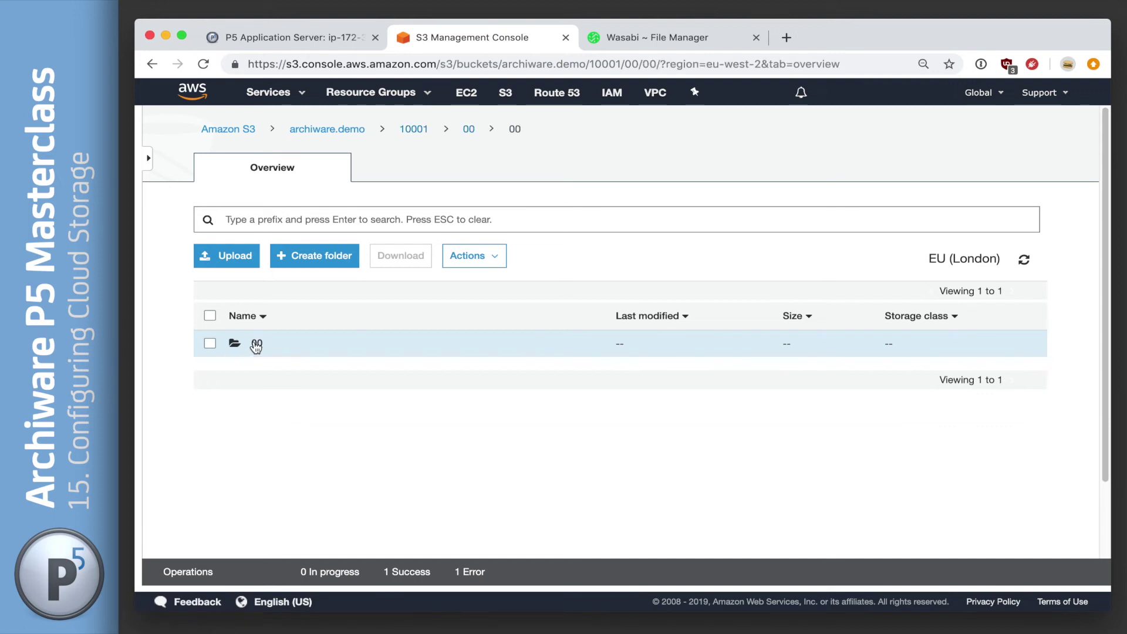
{"action": "left_click", "coordinate": [257, 345]}
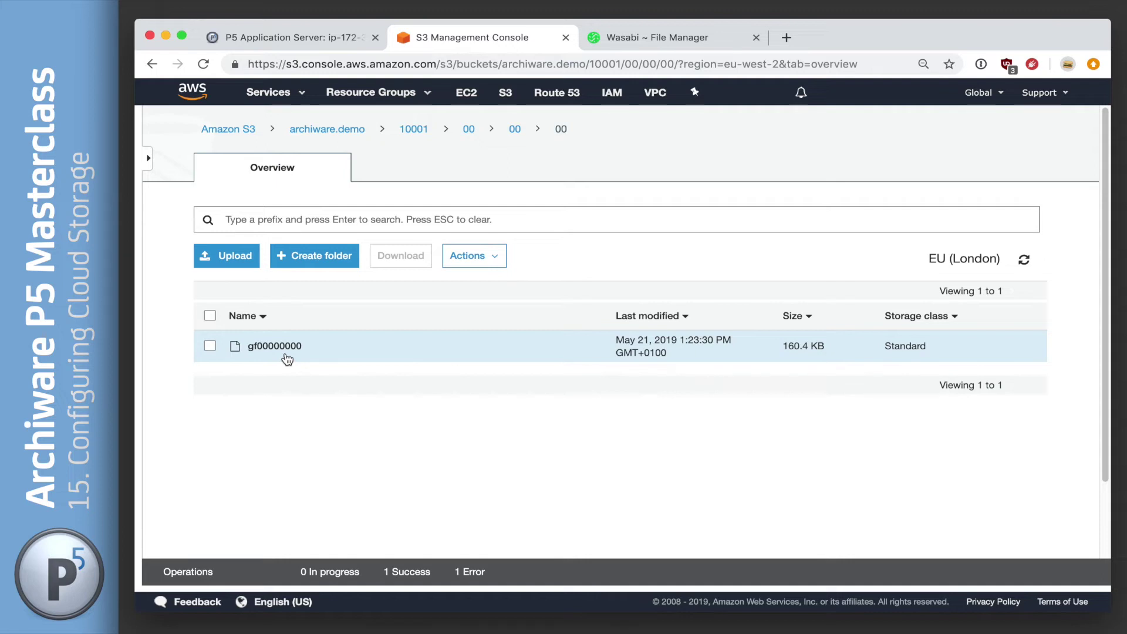
{"action": "key", "text": "super+Tab"}
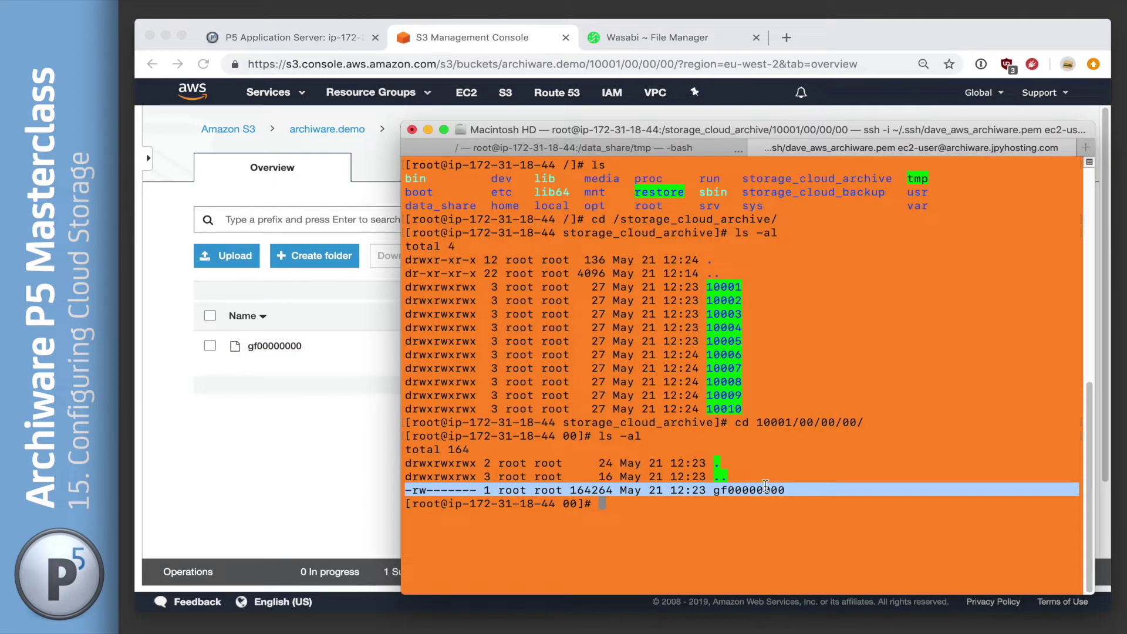
{"action": "left_click", "coordinate": [219, 503]}
Return to Archiware P5 and start a new archive plan with the description S3_Archive.
{"action": "left_click", "coordinate": [269, 36]}
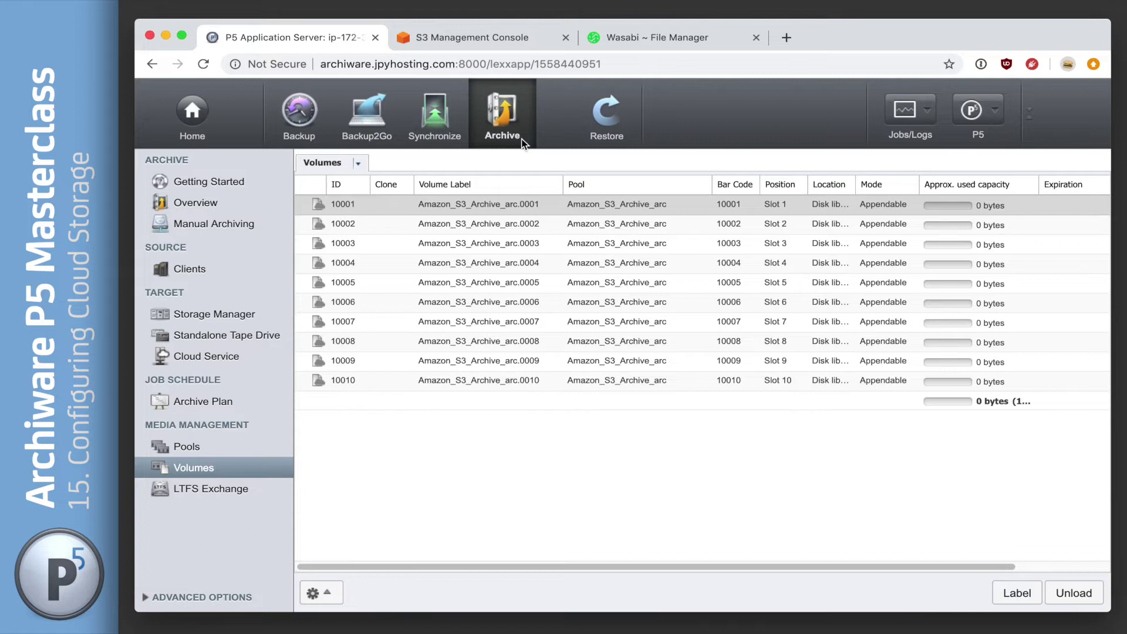
{"action": "left_click", "coordinate": [199, 401]}
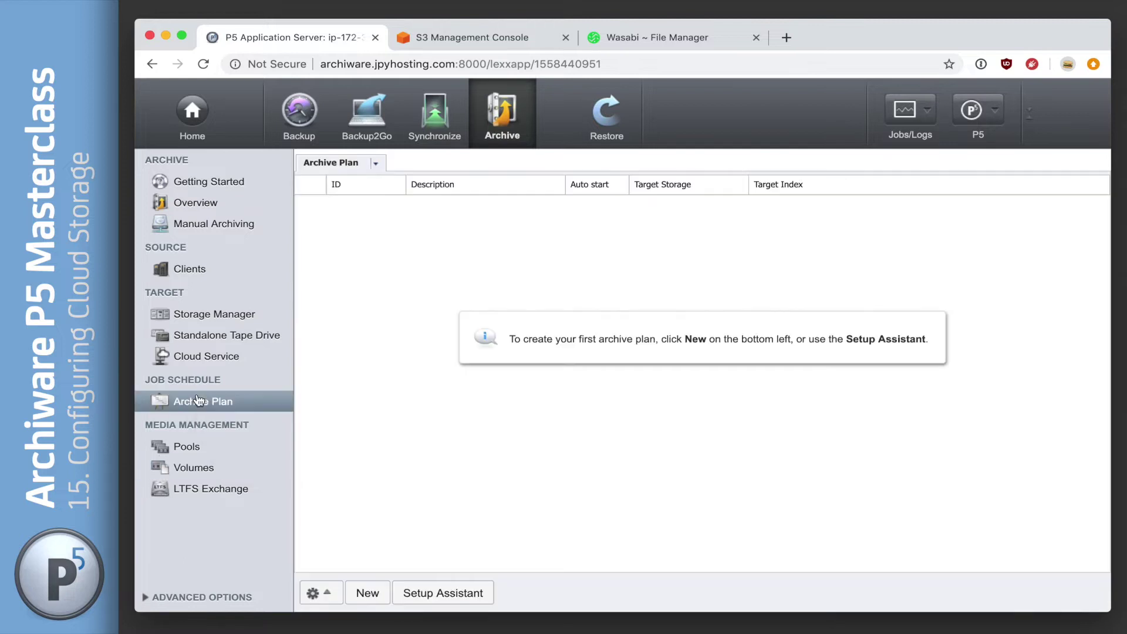
{"action": "left_click", "coordinate": [369, 593]}
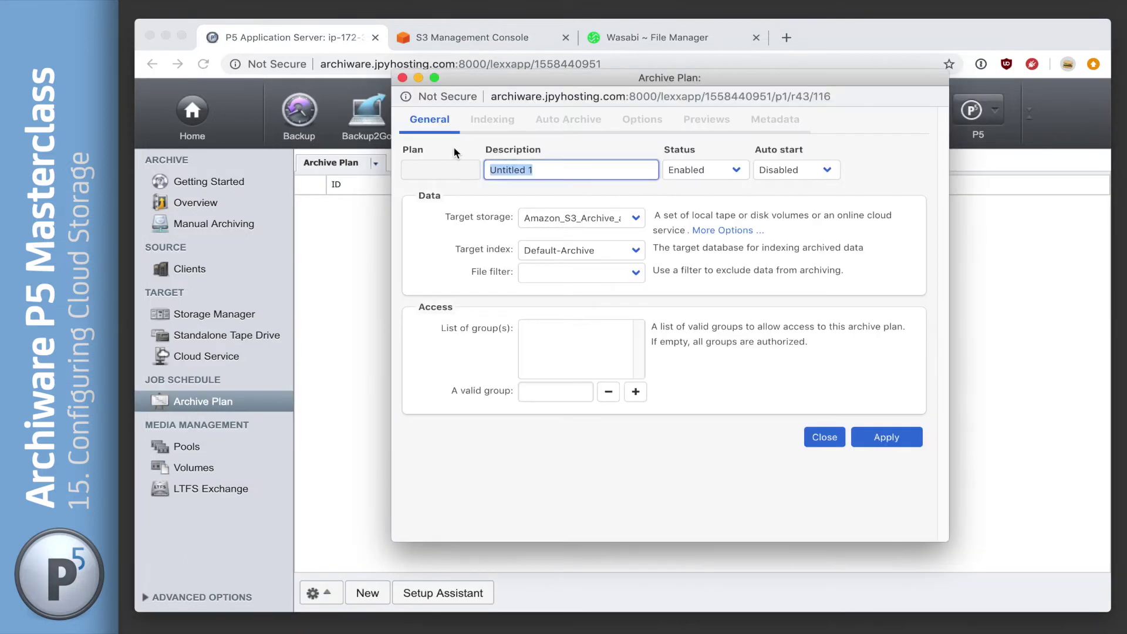
{"action": "type", "text": "S3_Arach"}
{"action": "key", "text": "BackSpace"}
{"action": "key", "text": "BackSpace"}
{"action": "key", "text": "BackSpace"}
{"action": "type", "text": "chive"}
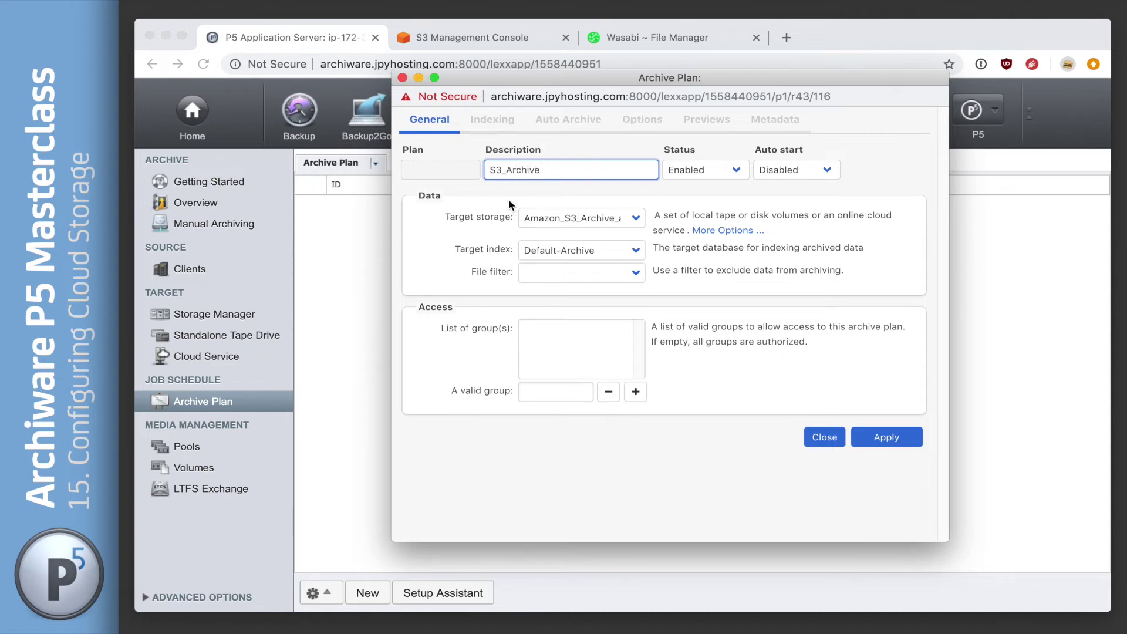
Use the Amazon_S3_Archive_arc pool as the plan's target storage and apply the plan.
{"action": "left_click", "coordinate": [545, 219]}
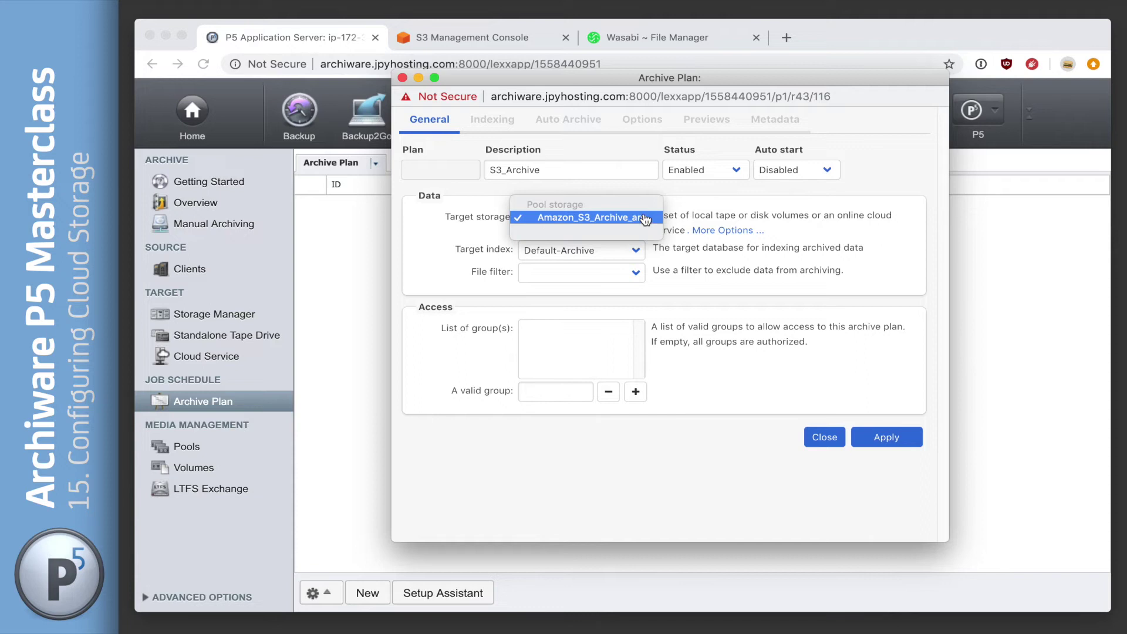
{"action": "left_click", "coordinate": [644, 219]}
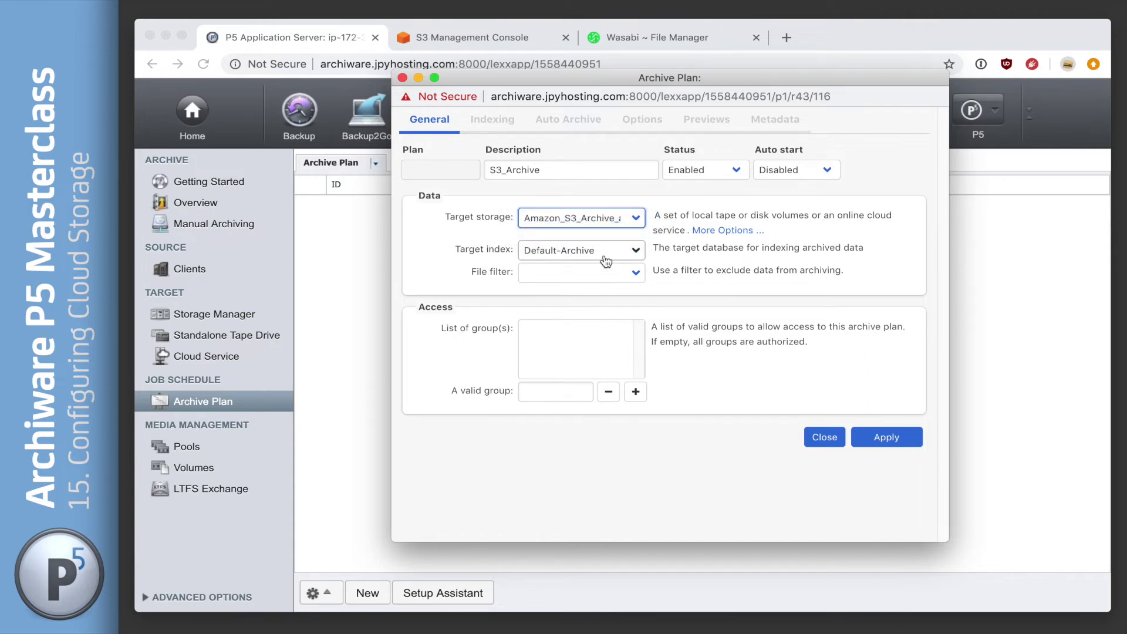
{"action": "left_click", "coordinate": [885, 440]}
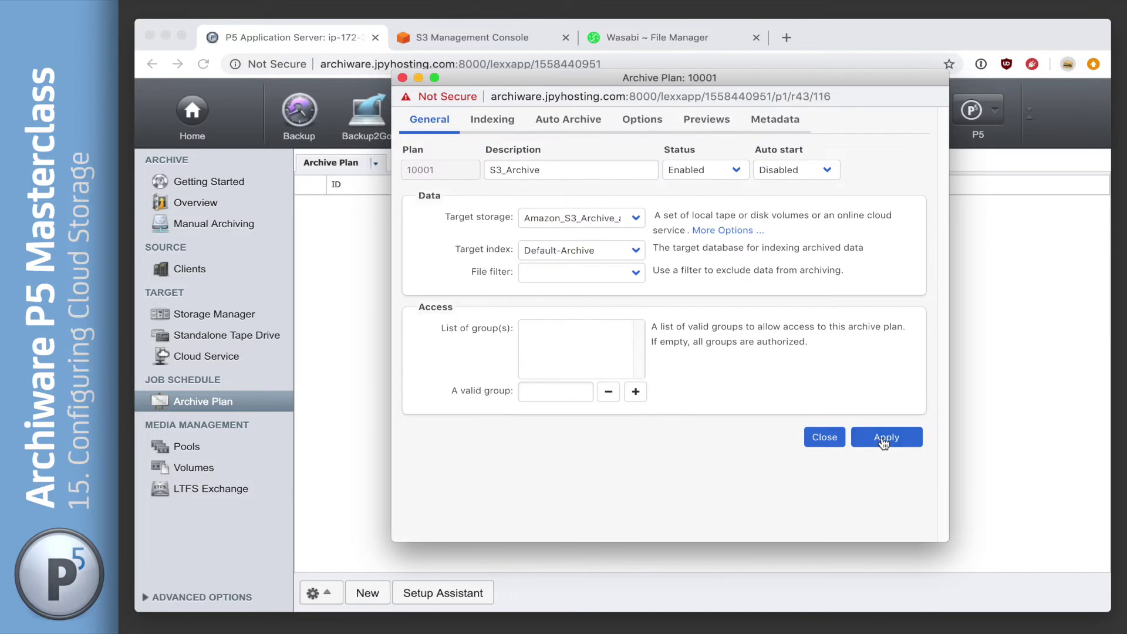
Review the plan's FFmpeg and ImageMagick preview generators, and apply and close the S3_Archive plan.
{"action": "left_click", "coordinate": [710, 121]}
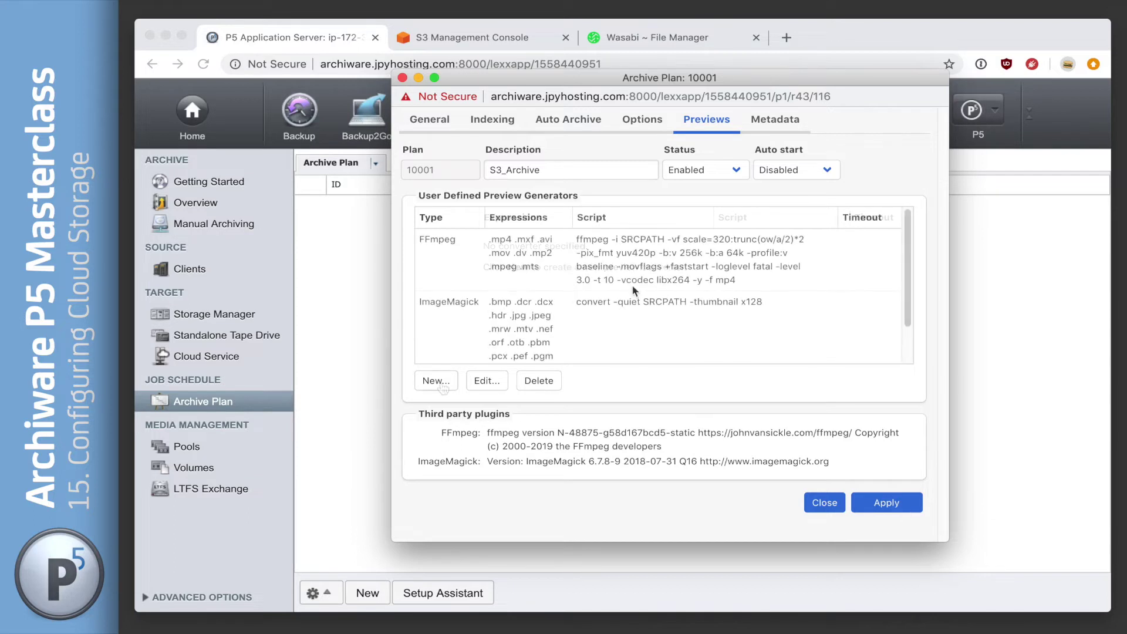
{"action": "left_click", "coordinate": [632, 284]}
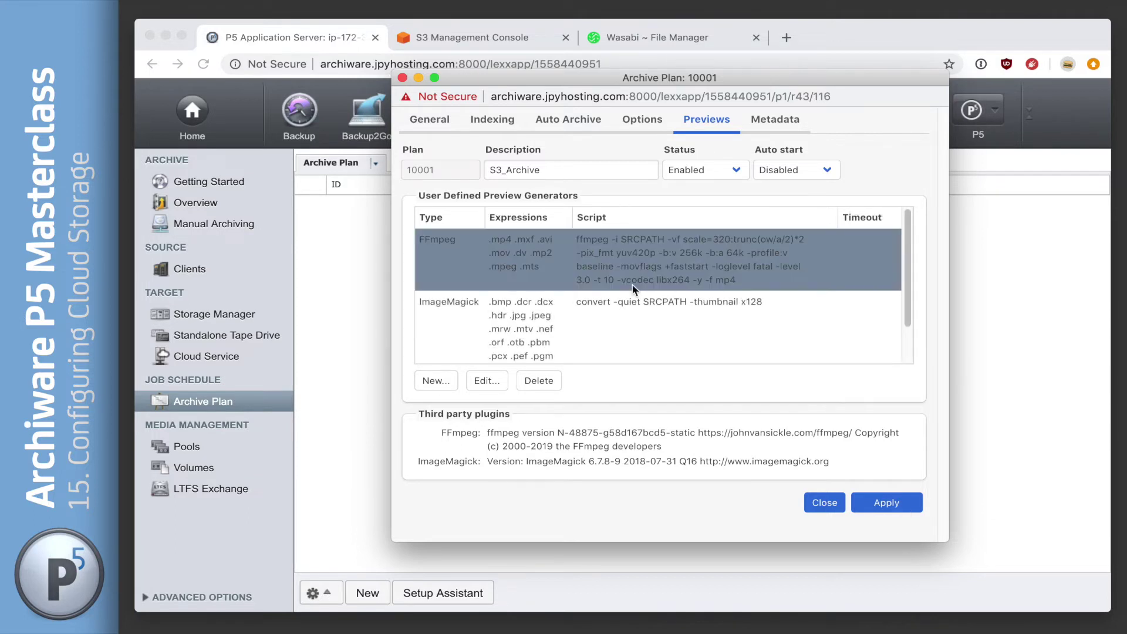
{"action": "left_click", "coordinate": [641, 321]}
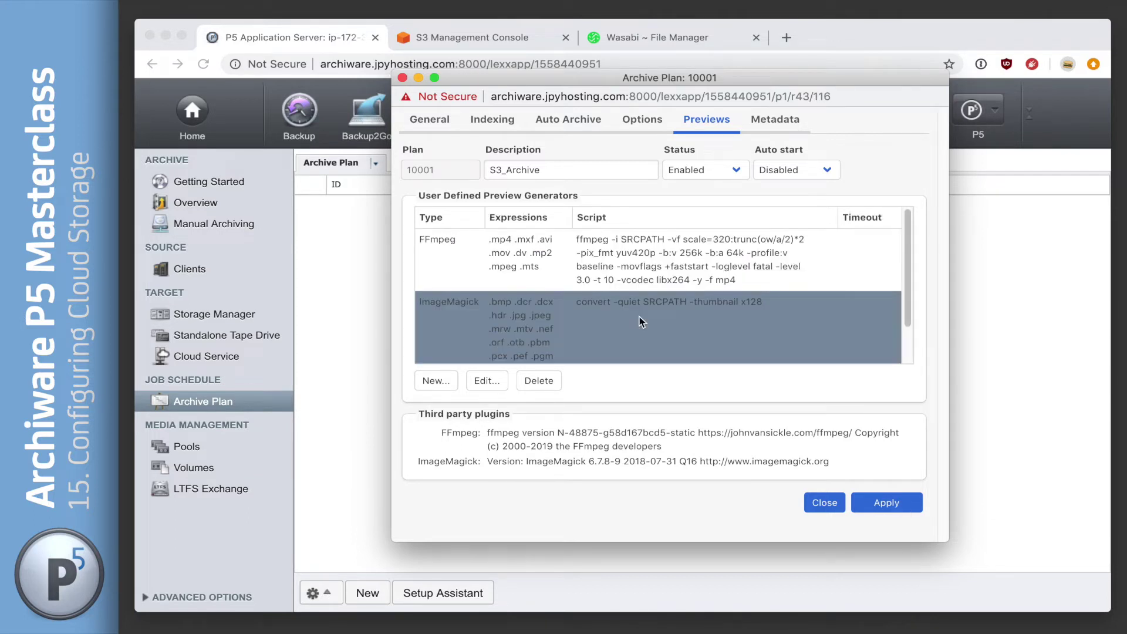
{"action": "left_click", "coordinate": [412, 125]}
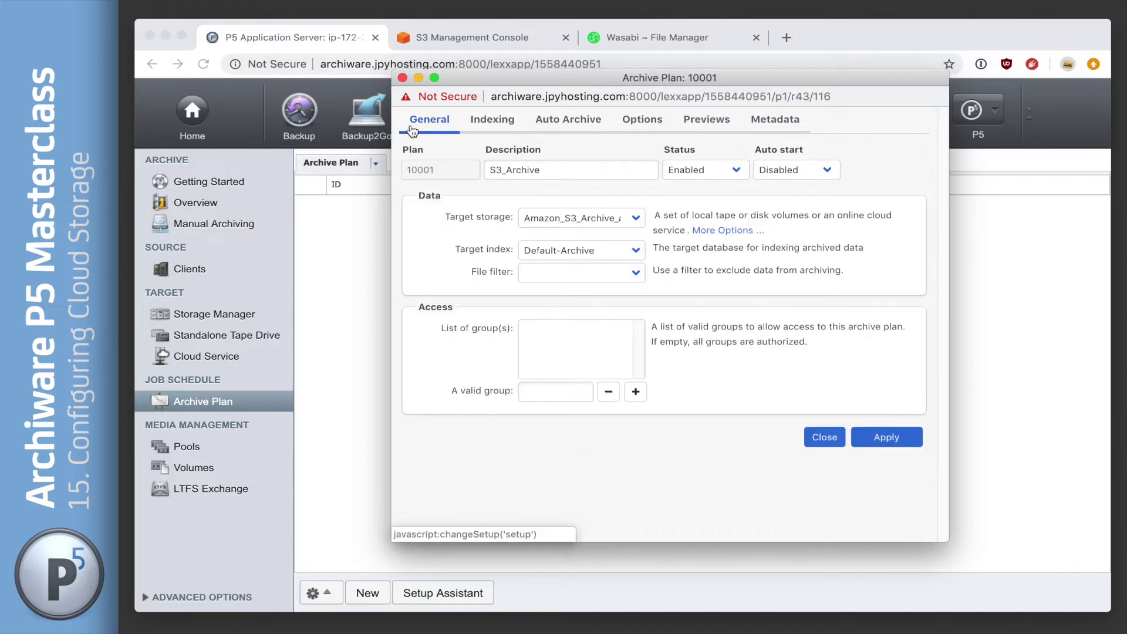
{"action": "left_click", "coordinate": [890, 445]}
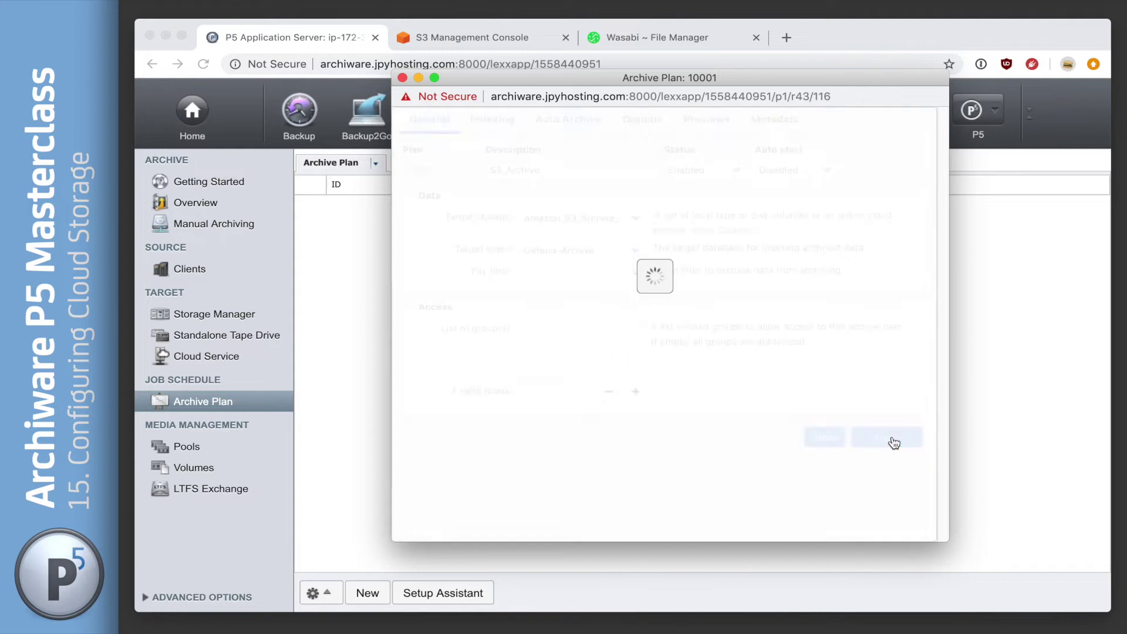
{"action": "left_click", "coordinate": [838, 441]}
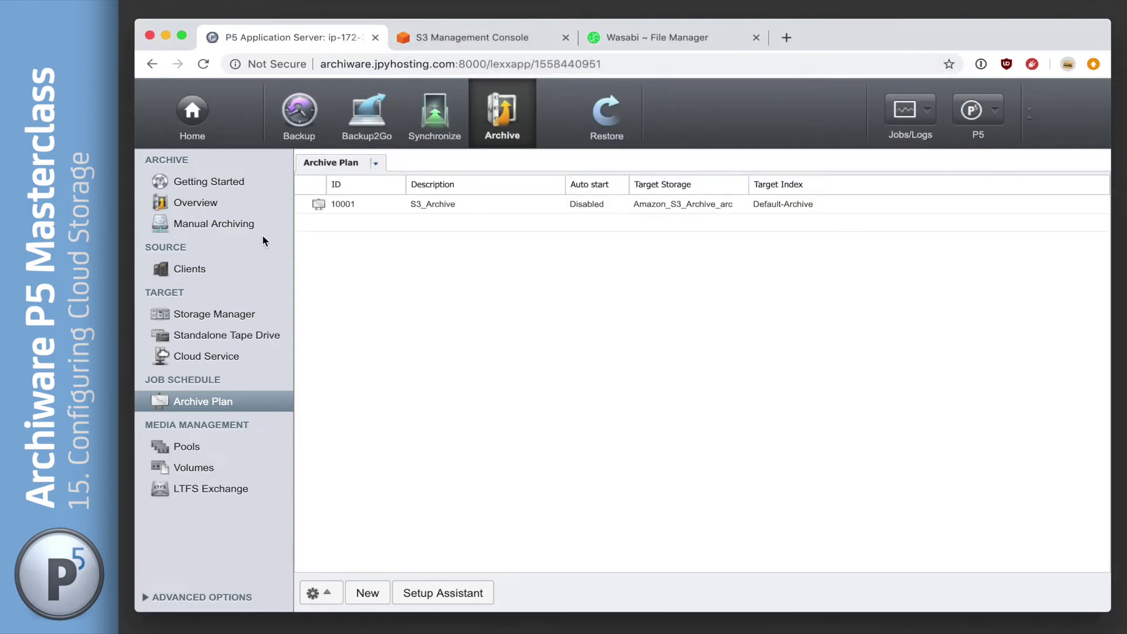
For manual archiving, browse localhost's boot disk to data_share and add bbb_sunflower_native_60fps_normal_3.mp4 and bbb_sunflower_native_60fps_normal_4.mp4 to the archive selection.
{"action": "left_click", "coordinate": [242, 226]}
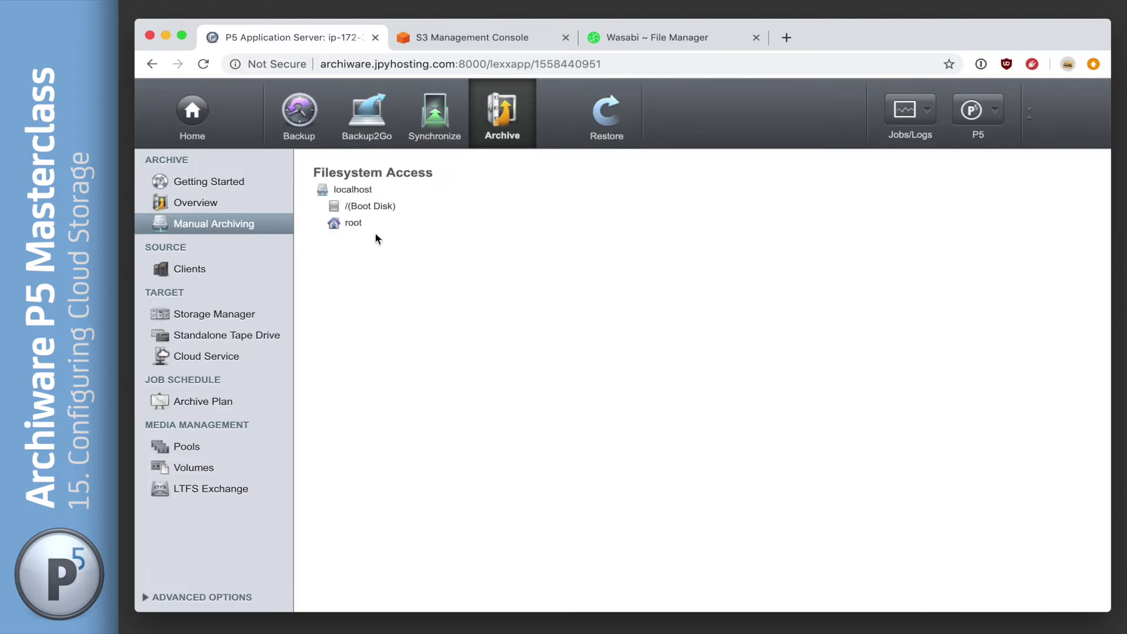
{"action": "left_click", "coordinate": [374, 209]}
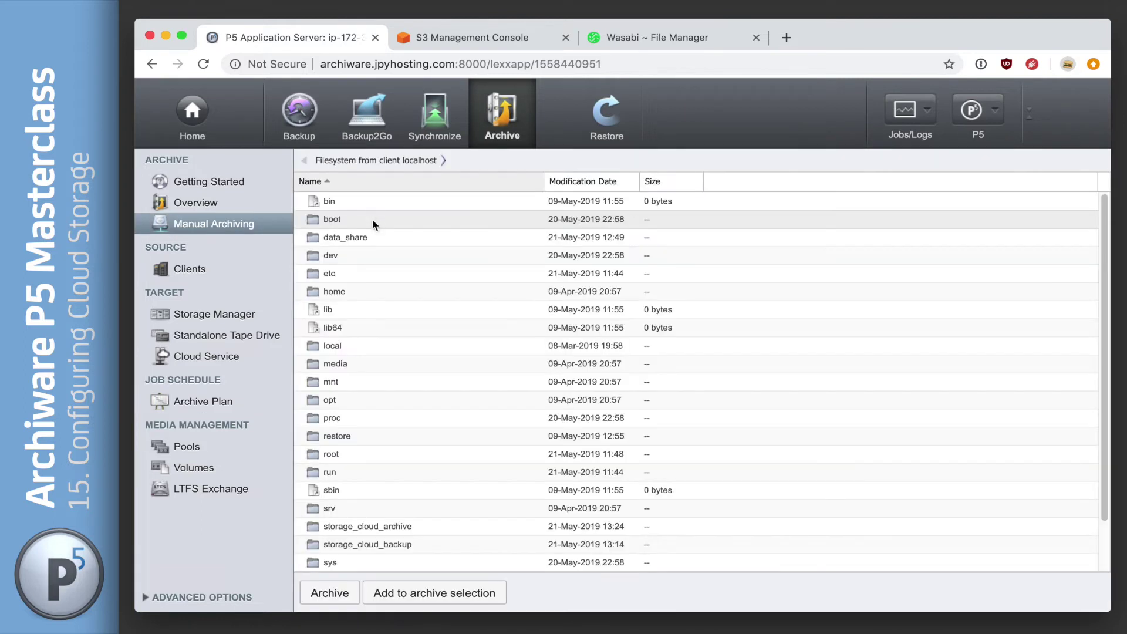
{"action": "left_click", "coordinate": [371, 237]}
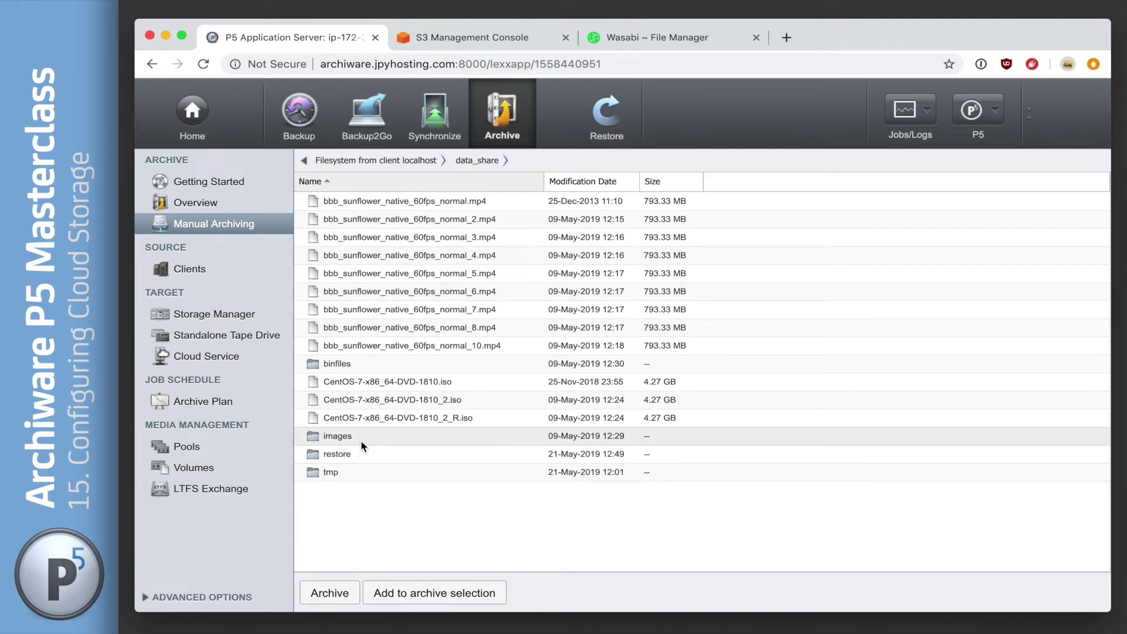
{"action": "left_click", "coordinate": [433, 238]}
{"action": "left_click", "coordinate": [430, 256], "text": "shift"}
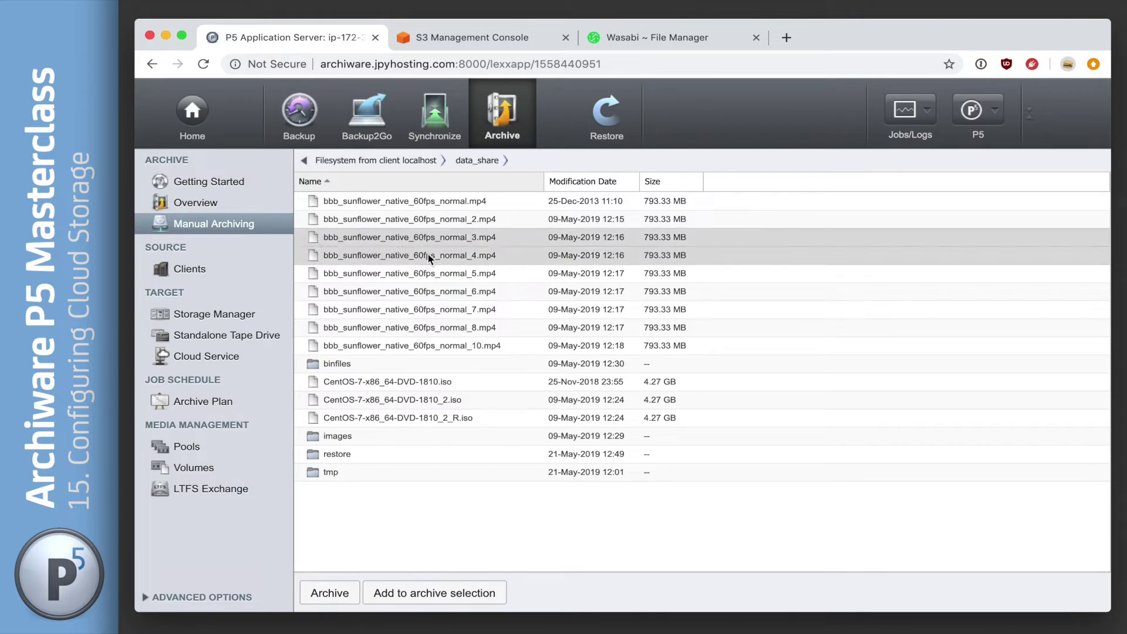
{"action": "left_click", "coordinate": [424, 591]}
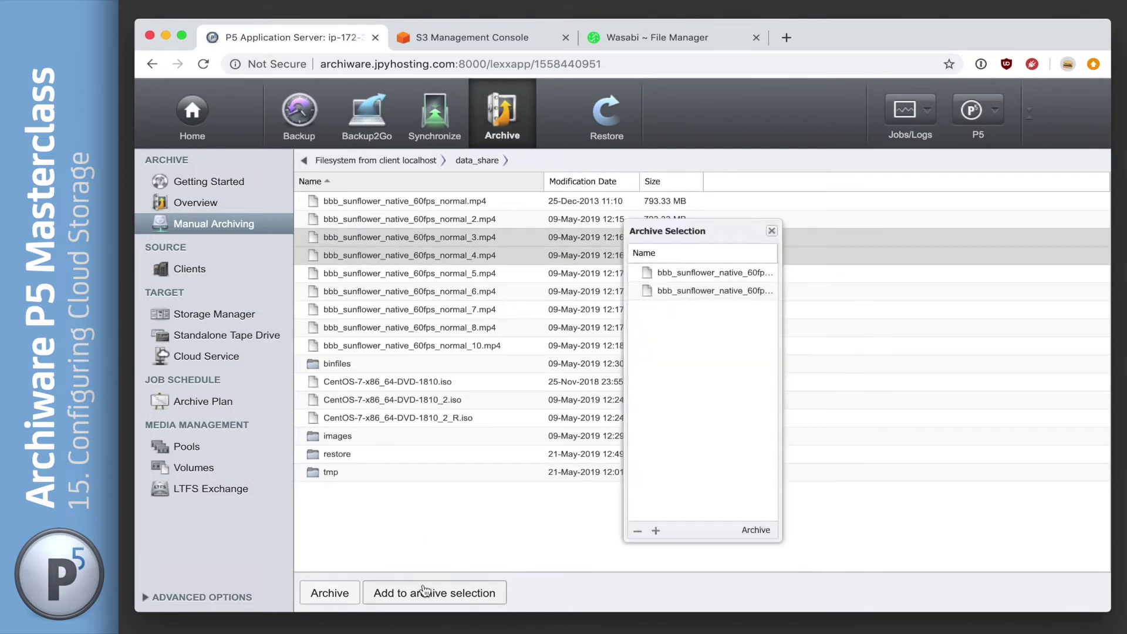
Archive the two selected files with the S3_Archive plan, starting the job immediately.
{"action": "left_click", "coordinate": [754, 530]}
{"action": "left_click", "coordinate": [504, 206]}
{"action": "left_click", "coordinate": [503, 202]}
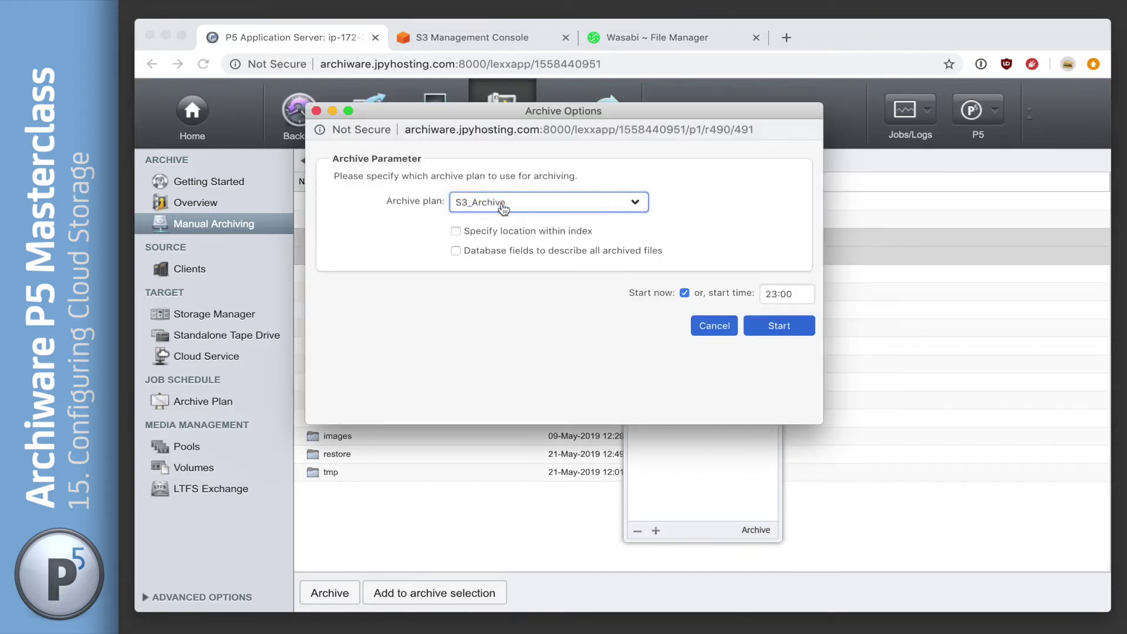
{"action": "left_click", "coordinate": [765, 327]}
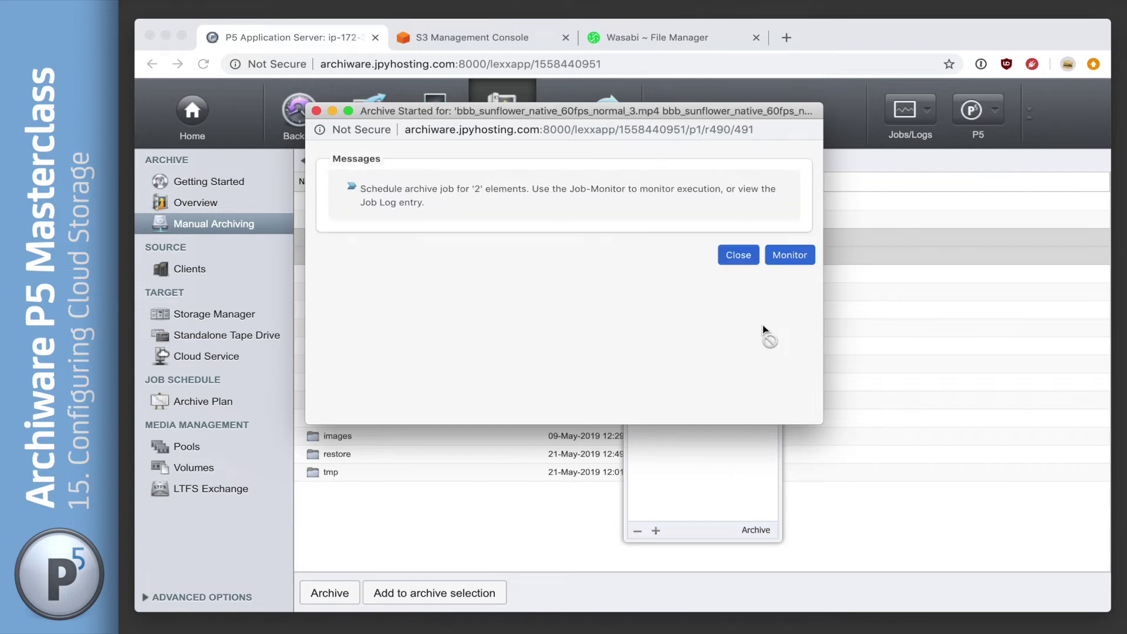
Follow the archive job in an enlarged Job Monitor until it finishes, and close the monitor.
{"action": "left_click", "coordinate": [792, 261]}
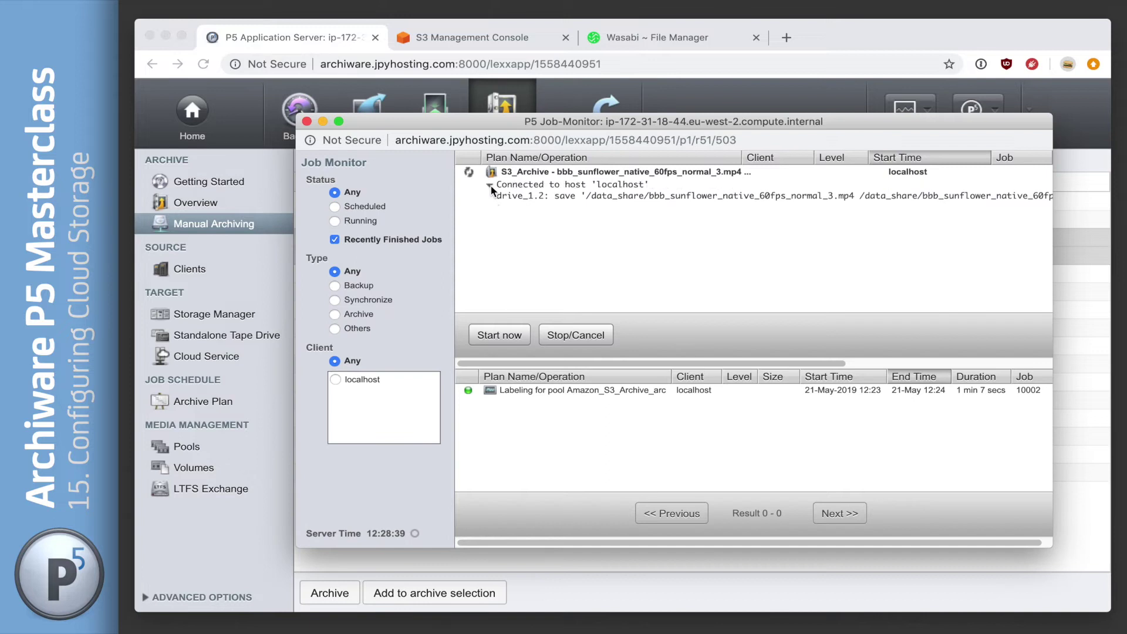
{"action": "left_click_drag", "start_coordinate": [1048, 543], "coordinate": [1095, 619]}
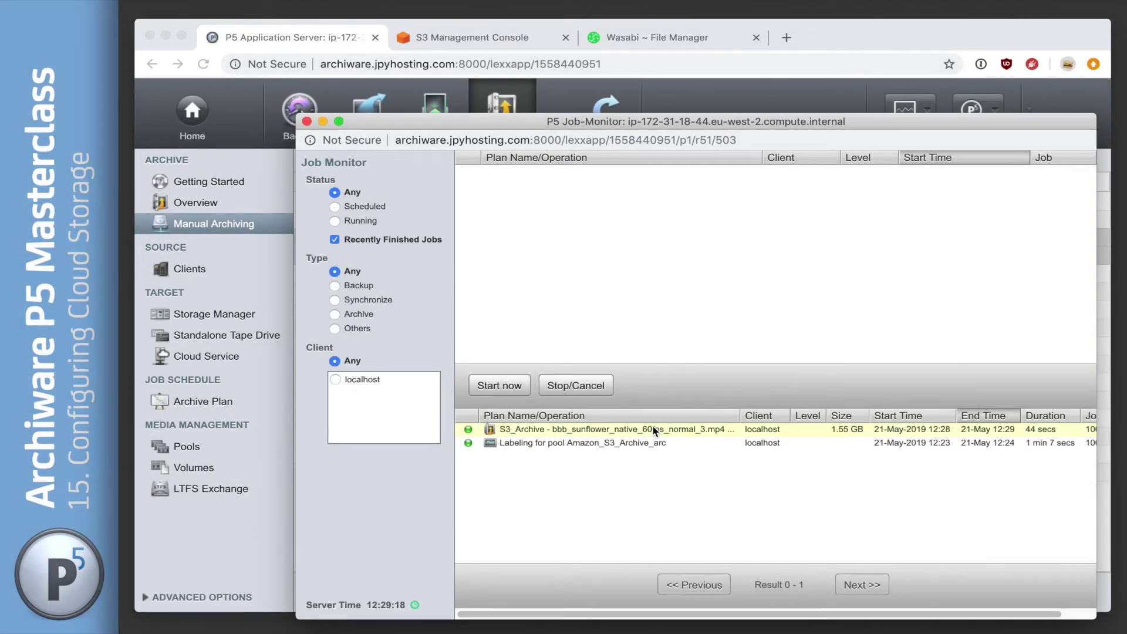
{"action": "left_click", "coordinate": [306, 121]}
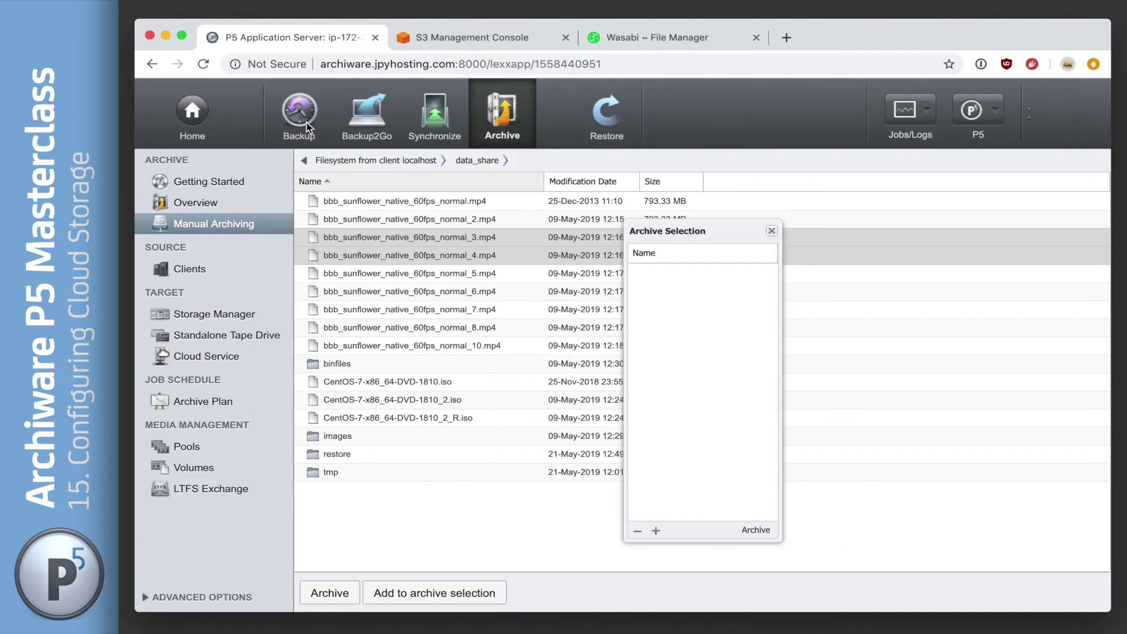
Check the approximate used capacity of archive volume 10001, widening that column in the volume list.
{"action": "left_click", "coordinate": [221, 470]}
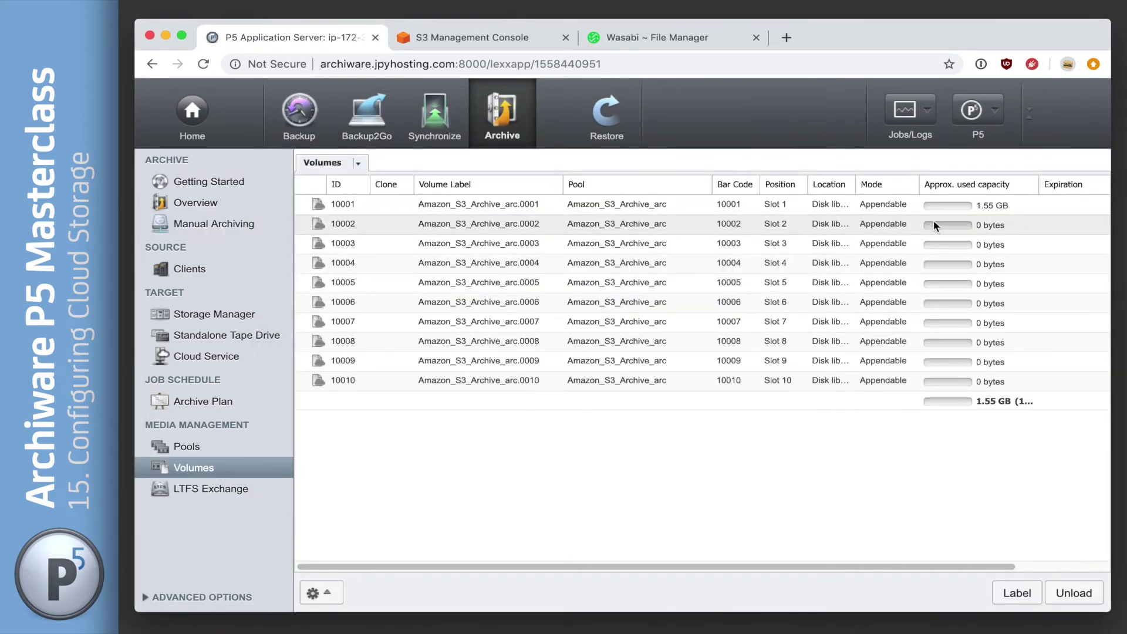
{"action": "left_click", "coordinate": [1011, 213]}
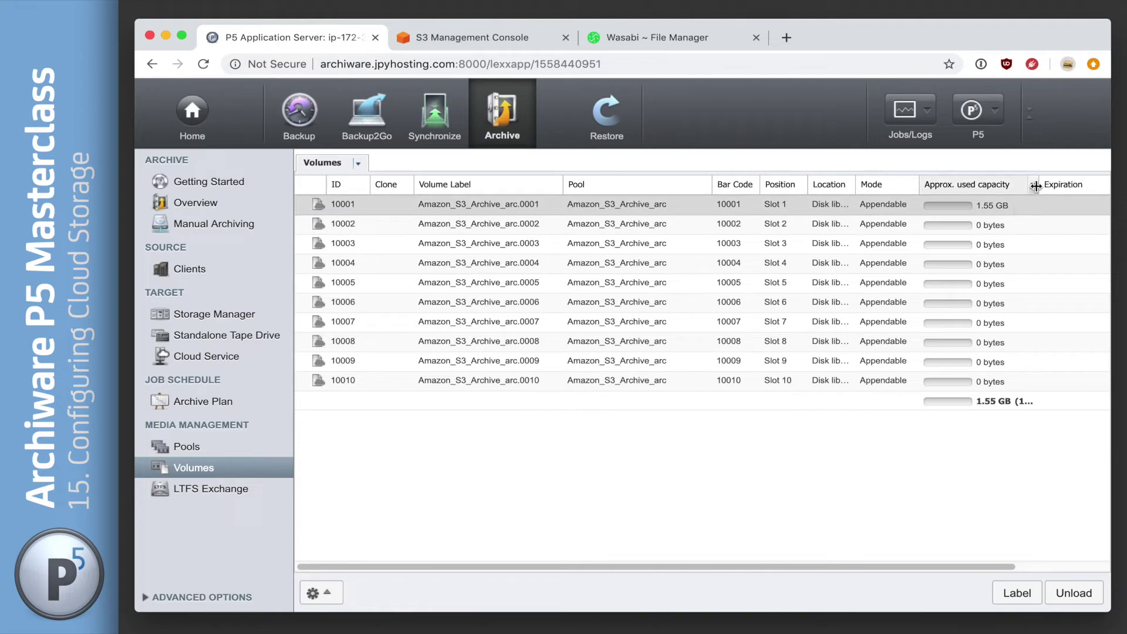
{"action": "left_click_drag", "start_coordinate": [1038, 185], "coordinate": [1063, 185]}
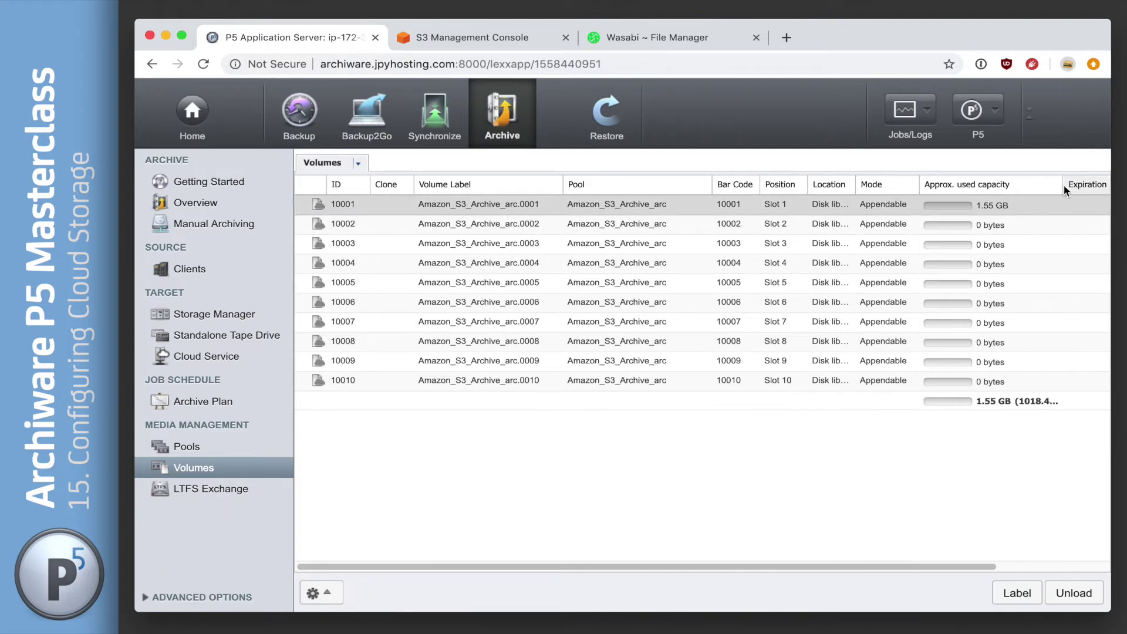
{"action": "left_click", "coordinate": [996, 206]}
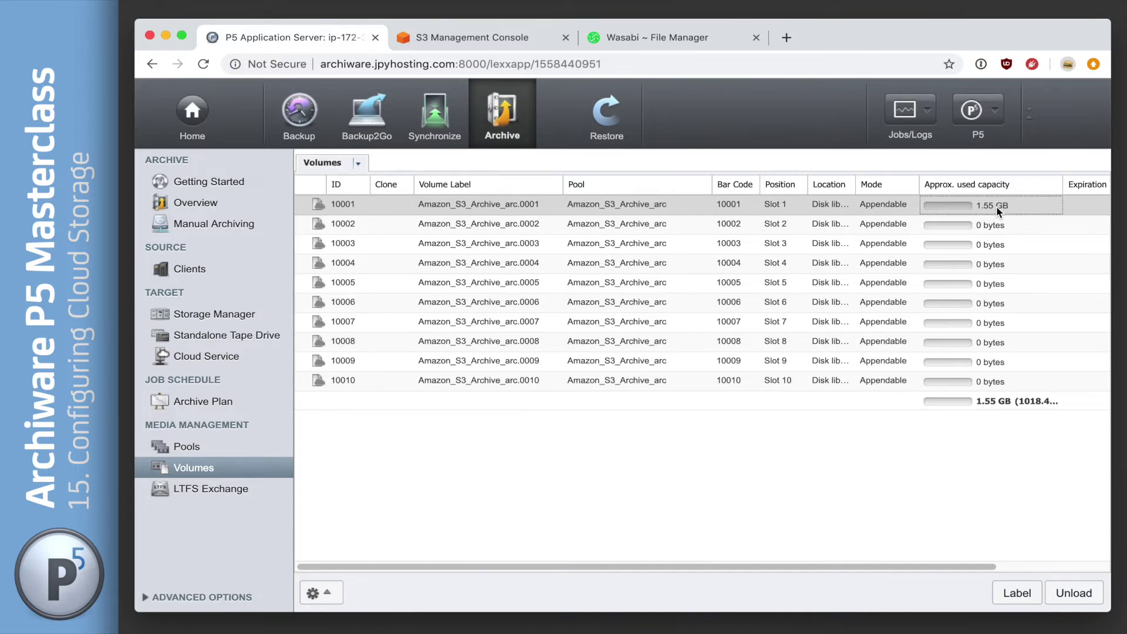
Switch to the terminal, run pwd and ls -al in the volume's folder, and inspect the gf00000000 and gf00000007 entries.
{"action": "key", "text": "super+Tab"}
{"action": "type", "text": "pwd"}
{"action": "key", "text": "Return"}
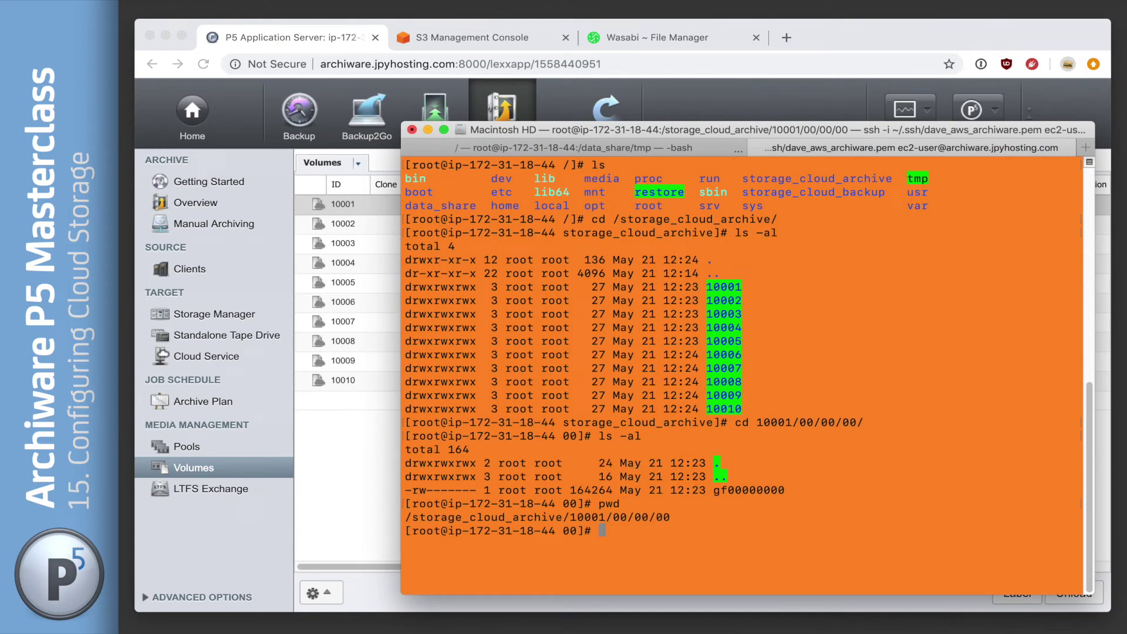
{"action": "type", "text": "ls -al"}
{"action": "key", "text": "Return"}
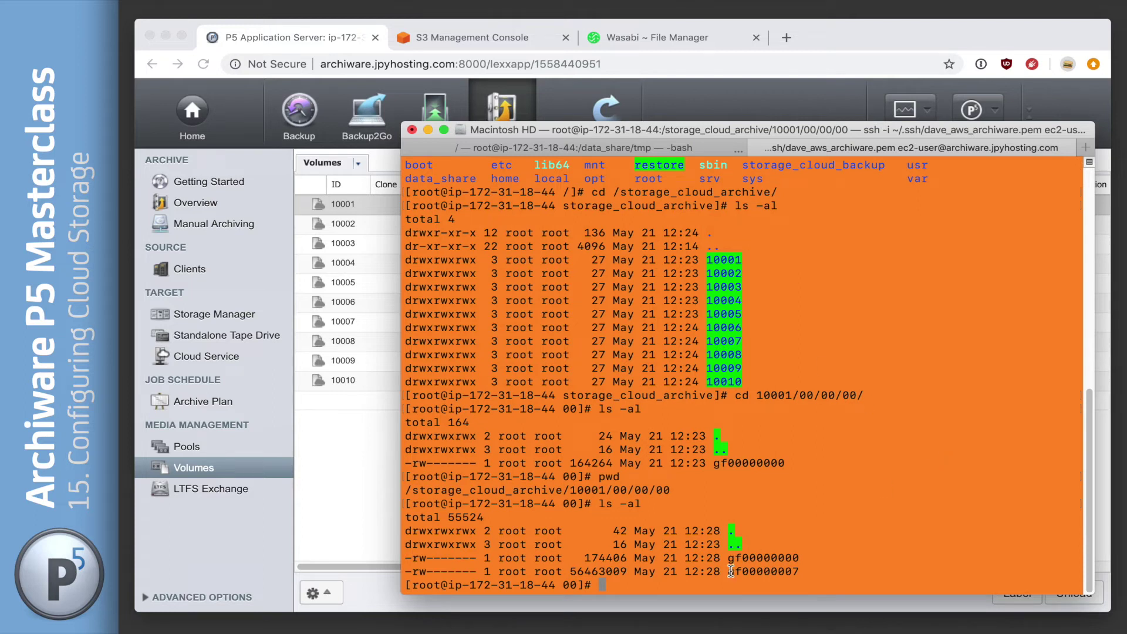
{"action": "triple_click", "coordinate": [771, 559]}
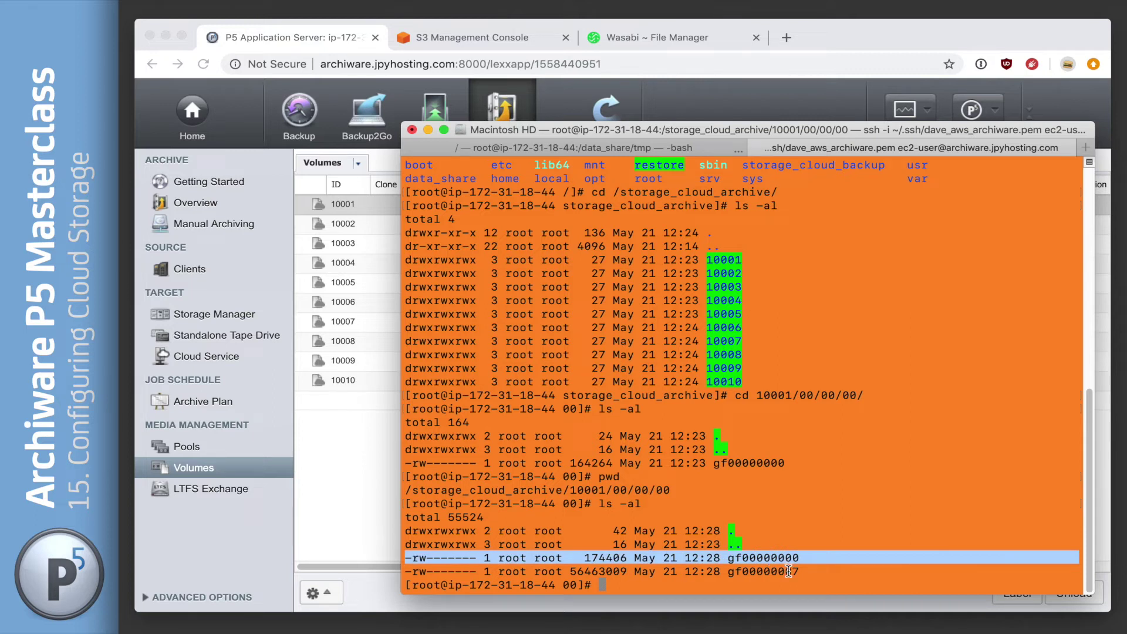
{"action": "triple_click", "coordinate": [789, 571]}
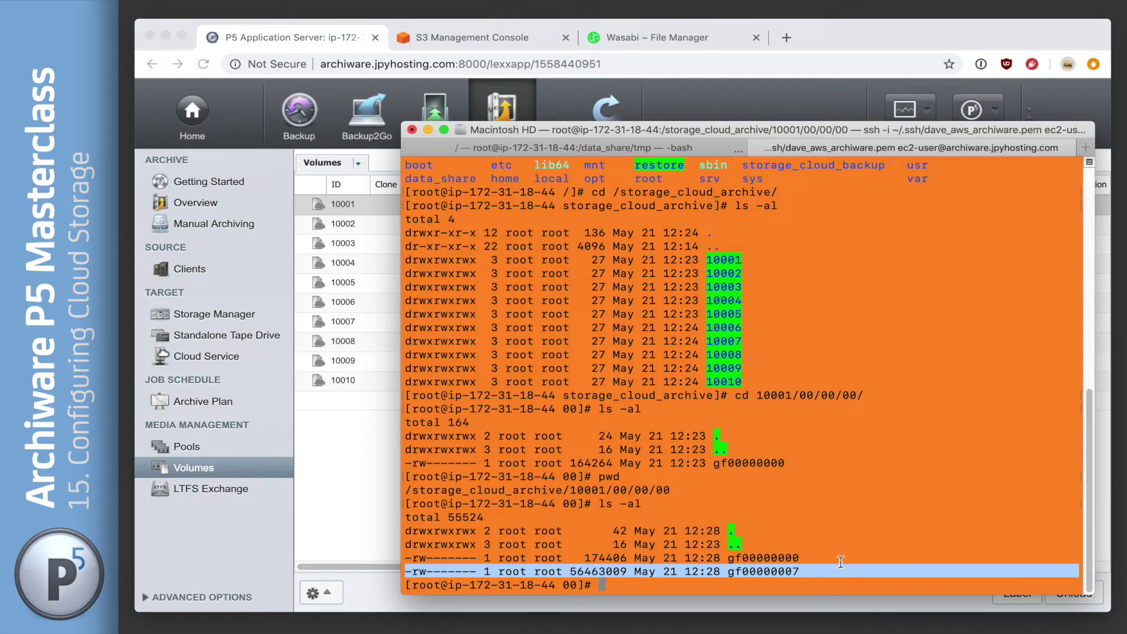
List the volume folder with human-readable sizes using ls -alh and check the size of gf00000007.
{"action": "key", "text": "Up"}
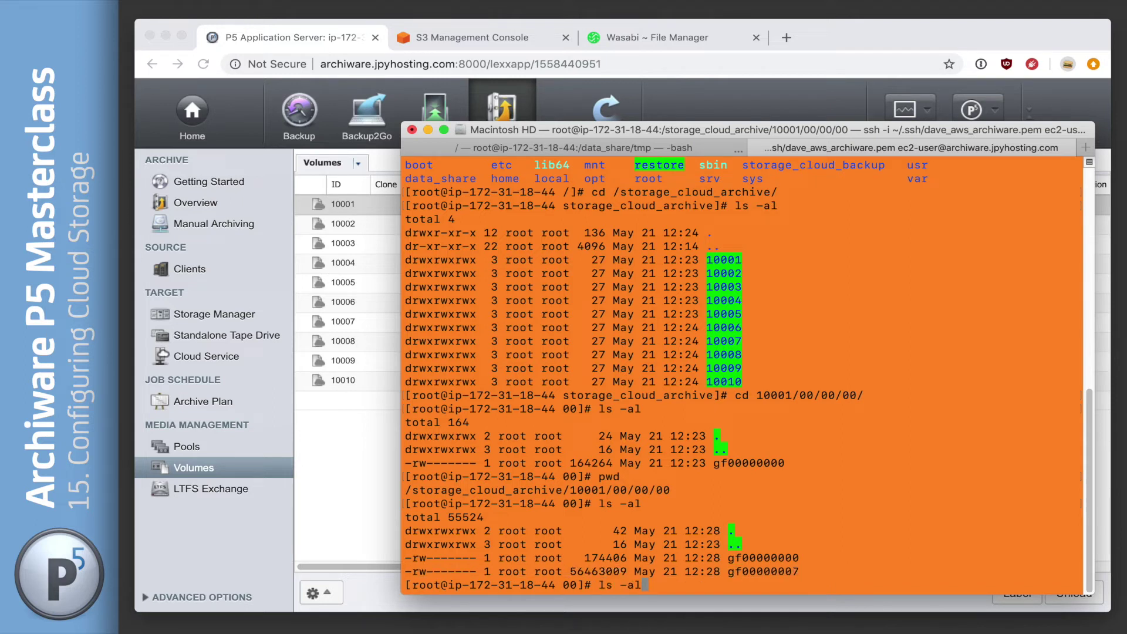
{"action": "type", "text": "h"}
{"action": "key", "text": "Return"}
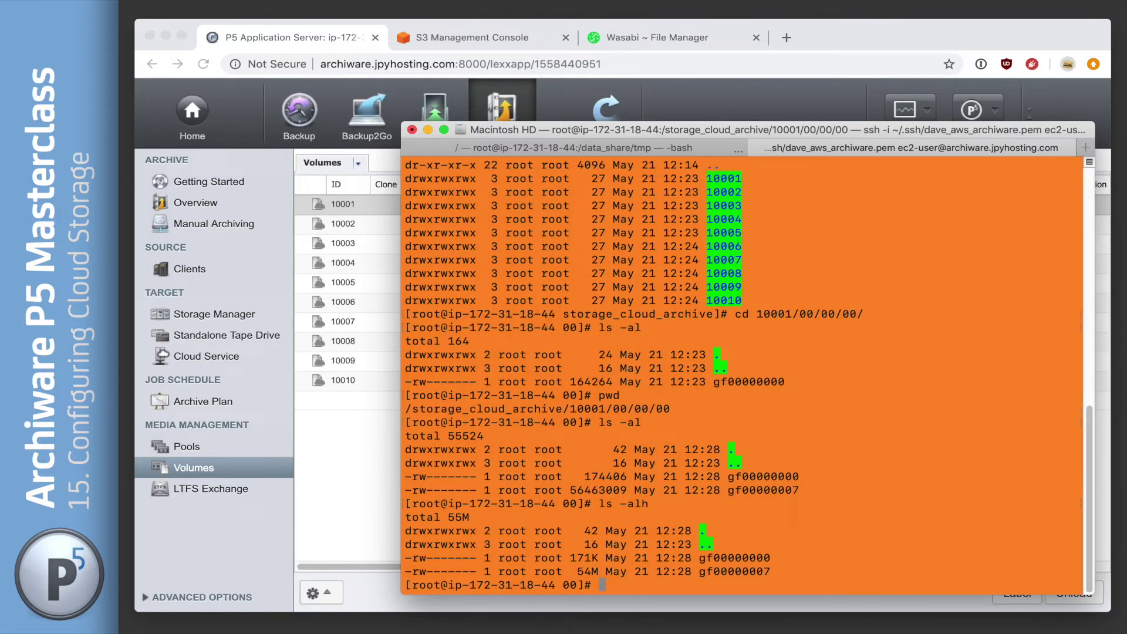
{"action": "double_click", "coordinate": [581, 571]}
Switch to the S3 Management Console, refresh the 10001/00/00/00 folder, and examine the uploaded archive files and their sizes.
{"action": "left_click", "coordinate": [466, 39]}
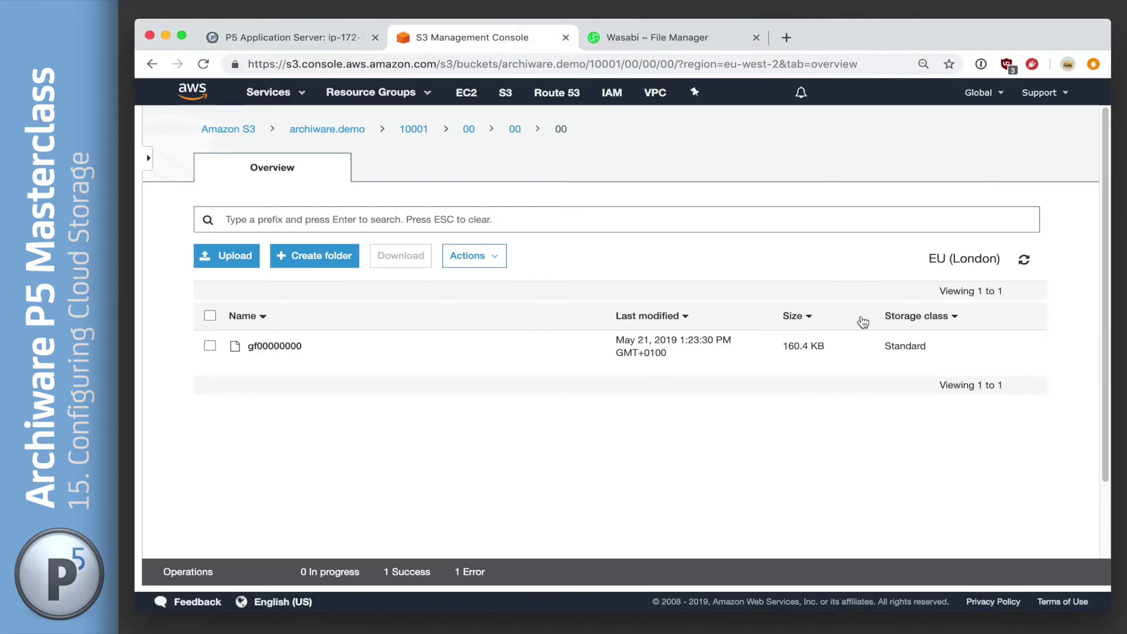
{"action": "left_click", "coordinate": [1023, 261]}
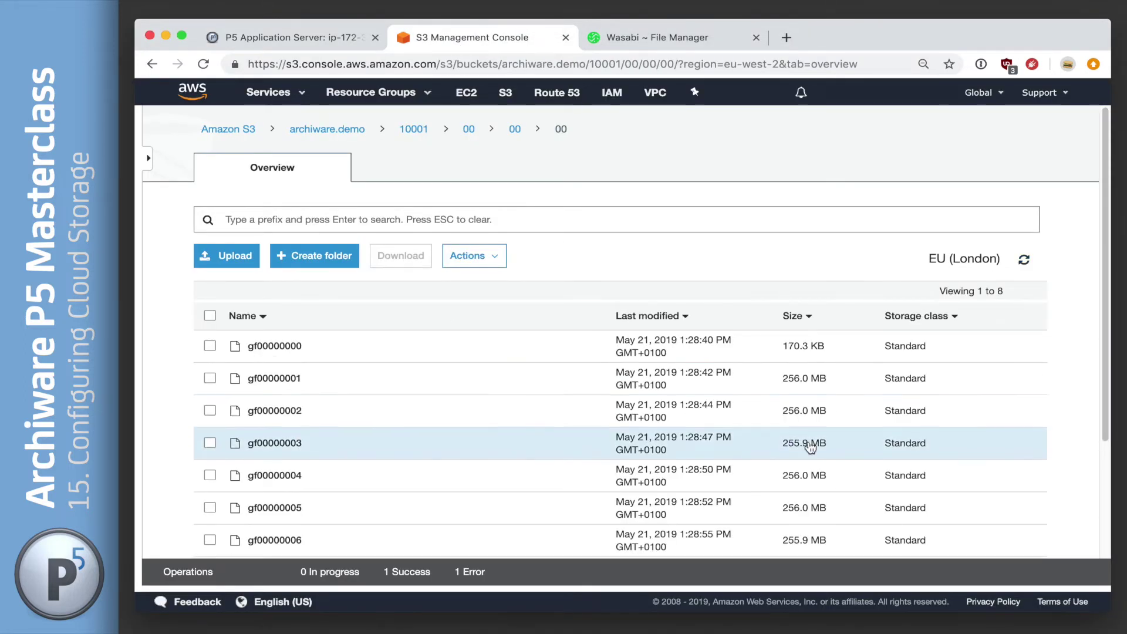
{"action": "scroll", "coordinate": [670, 446], "scroll_direction": "down", "scroll_amount": 3}
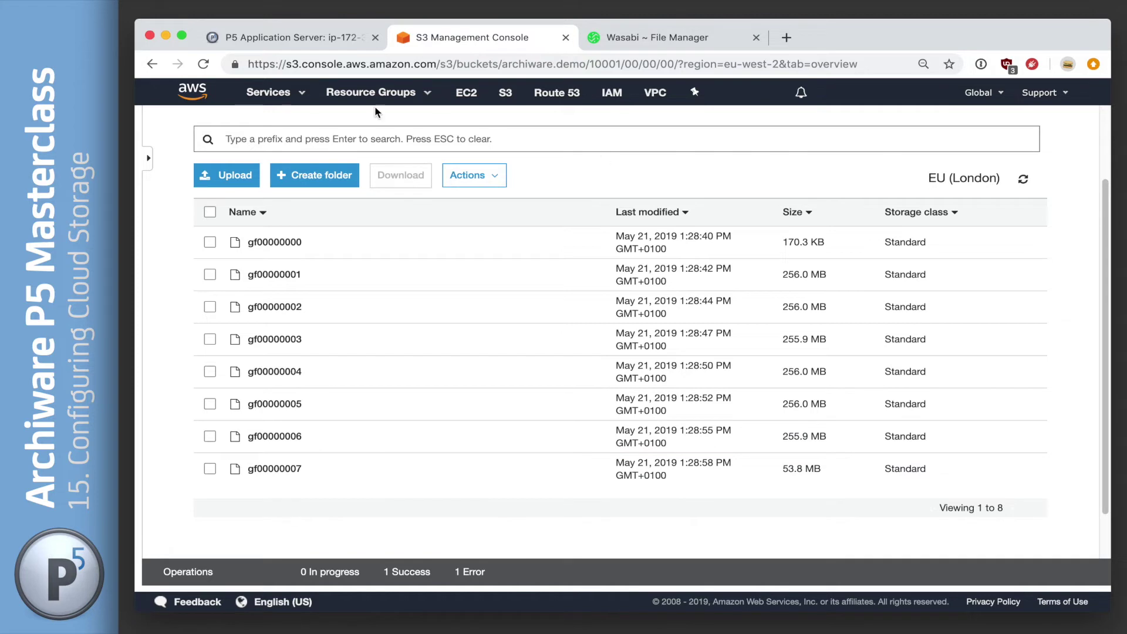
Return to Archiware P5, browse the Default Archive restore index to data_share, and select bbb_sunflower_native_60fps_normal_4.mp4.
{"action": "left_click", "coordinate": [317, 40]}
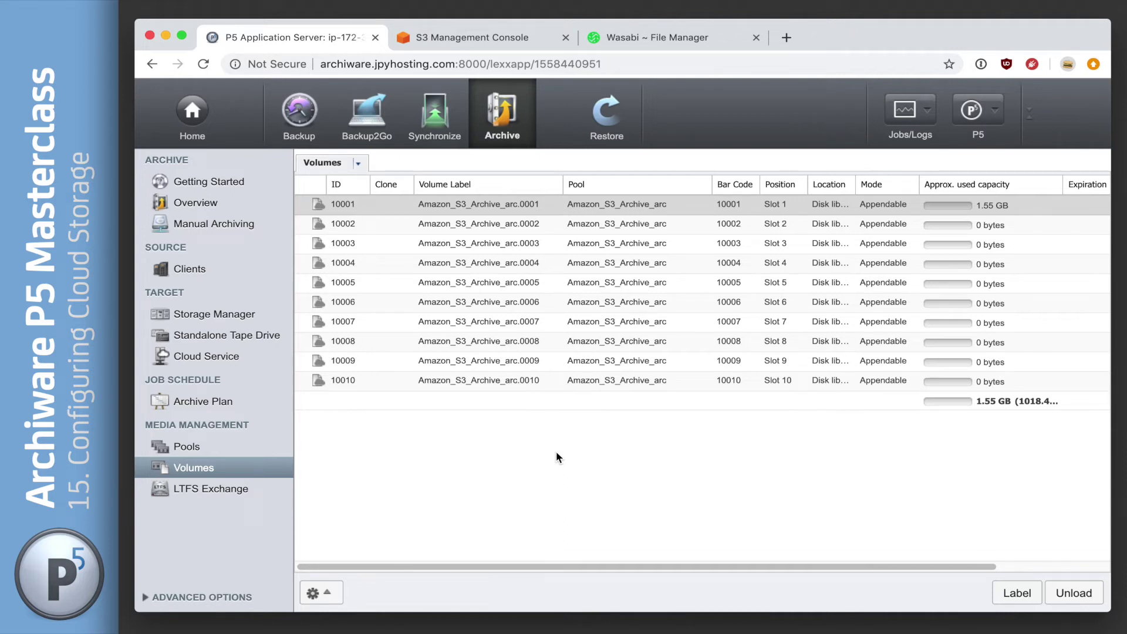
{"action": "left_click", "coordinate": [607, 128]}
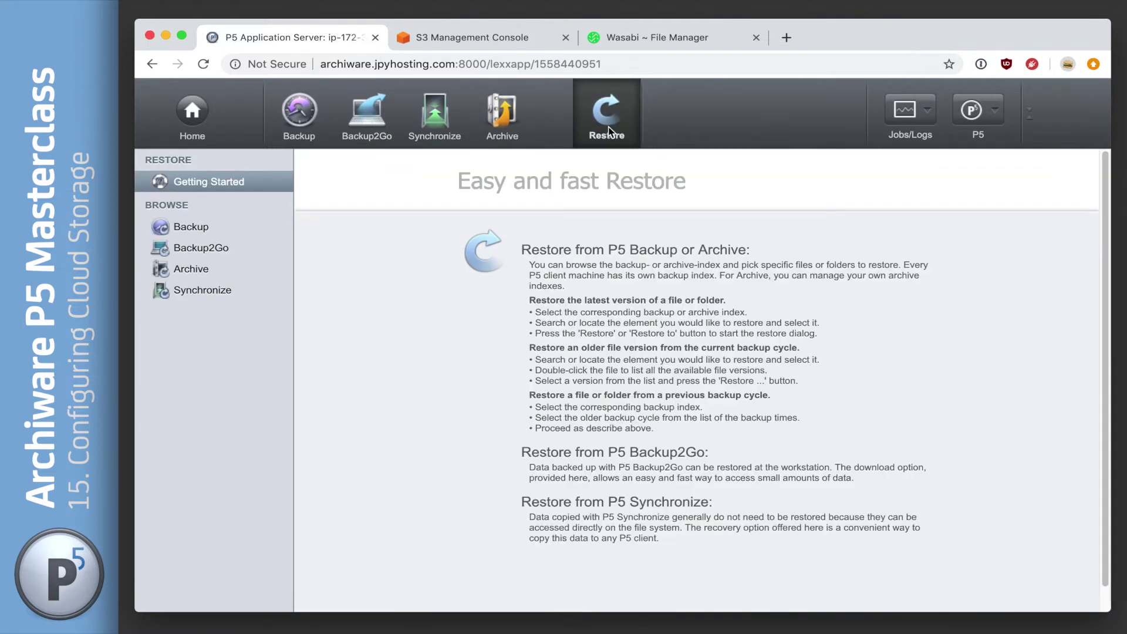
{"action": "left_click", "coordinate": [178, 273]}
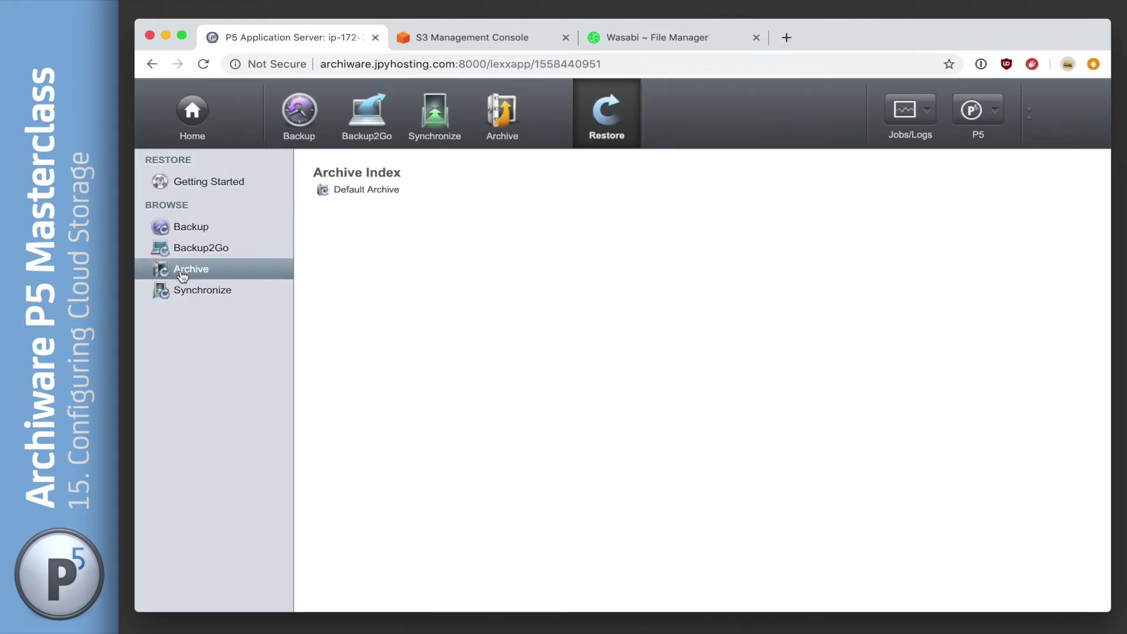
{"action": "left_click", "coordinate": [368, 191]}
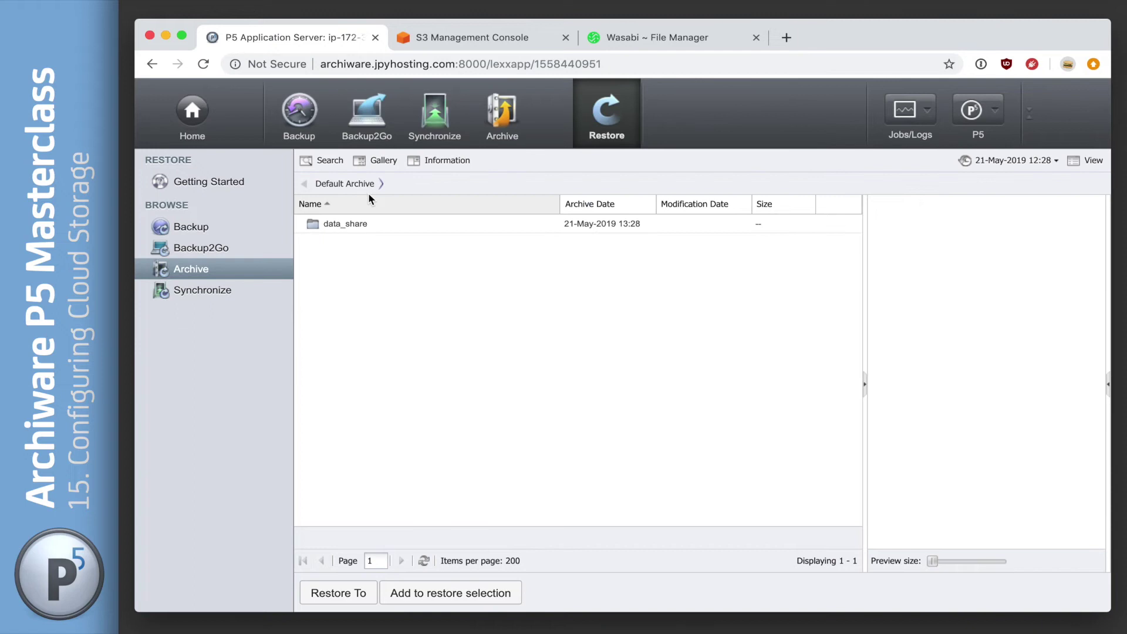
{"action": "double_click", "coordinate": [363, 223]}
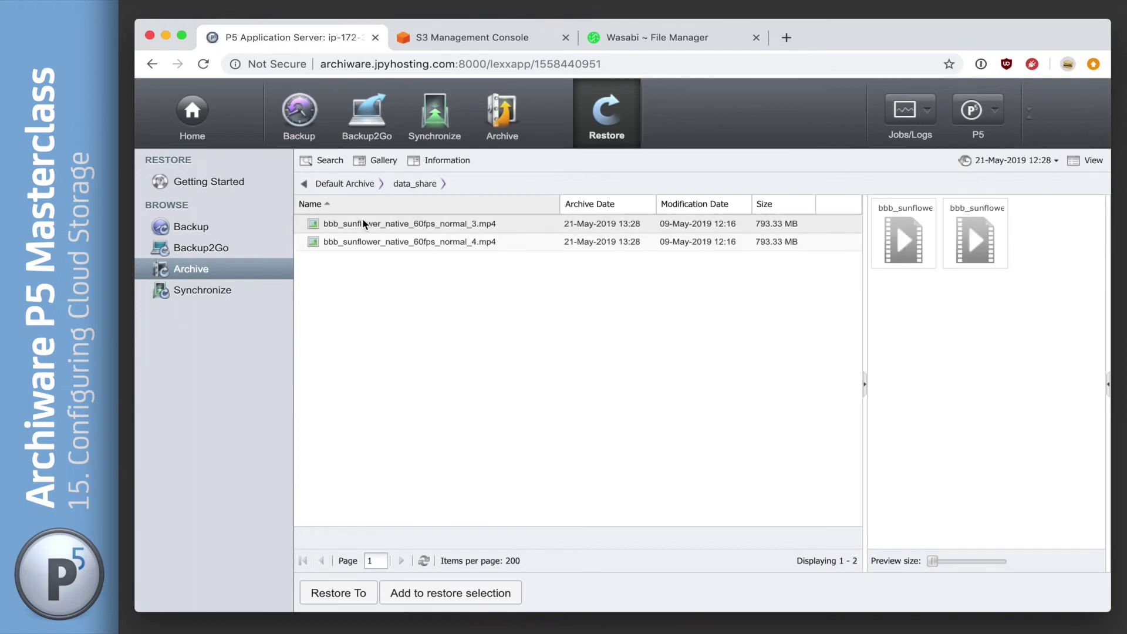
{"action": "left_click", "coordinate": [363, 223]}
{"action": "left_click", "coordinate": [361, 241]}
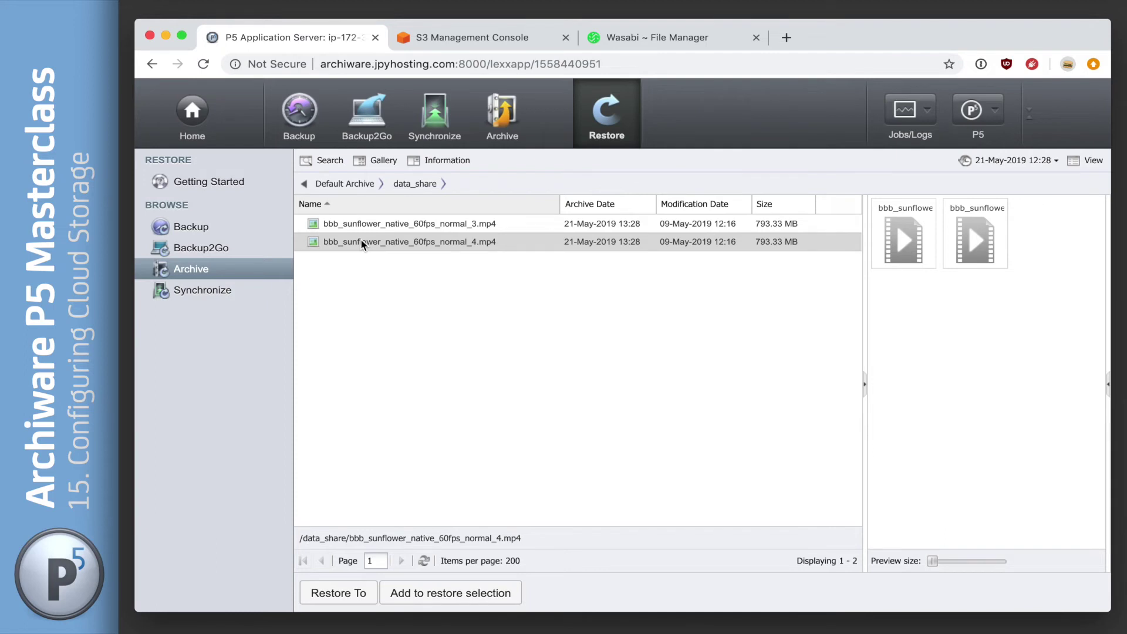
Open the archive information of bbb_sunflower_native_60fps_normal_4.mp4, pause its video preview, and widen the Volume column to read the full volume name.
{"action": "double_click", "coordinate": [361, 241]}
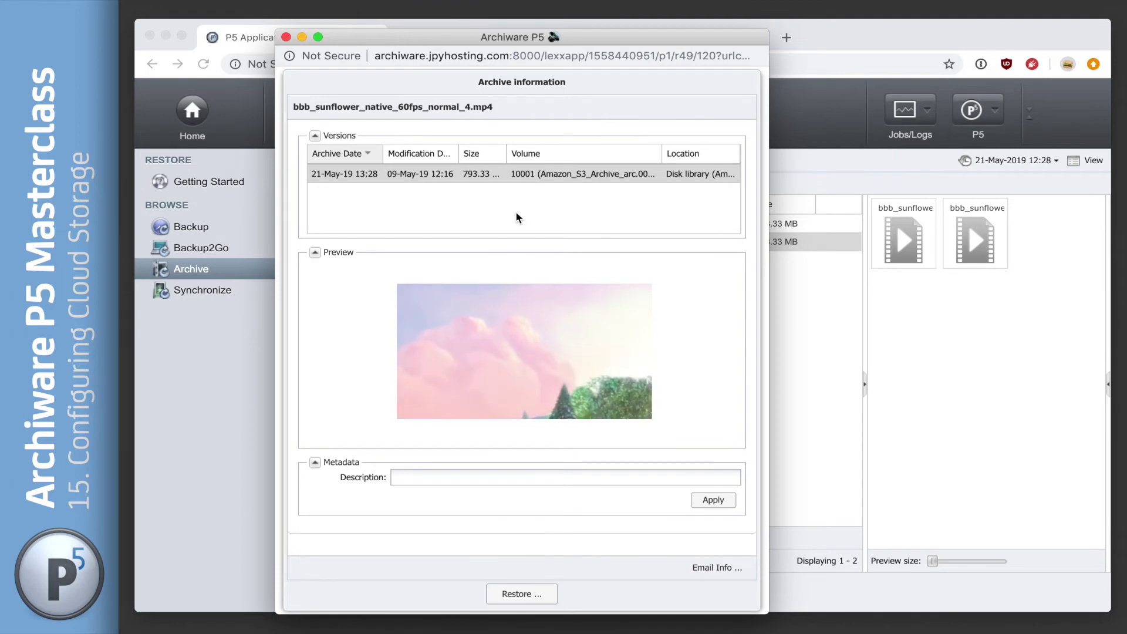
{"action": "mouse_move", "coordinate": [420, 384]}
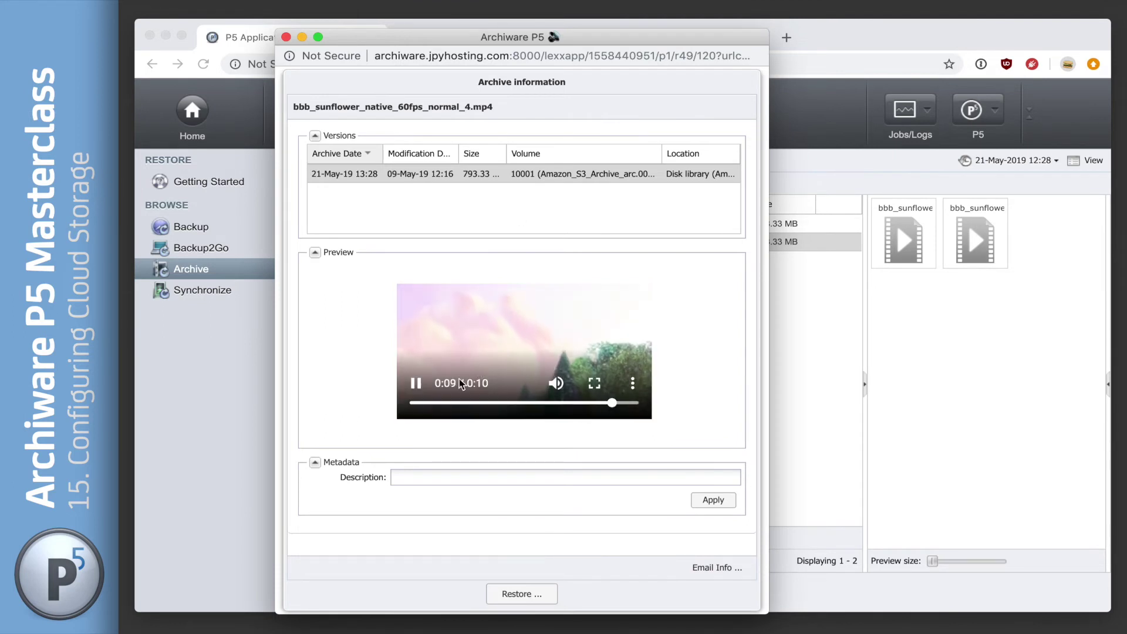
{"action": "left_click", "coordinate": [421, 384]}
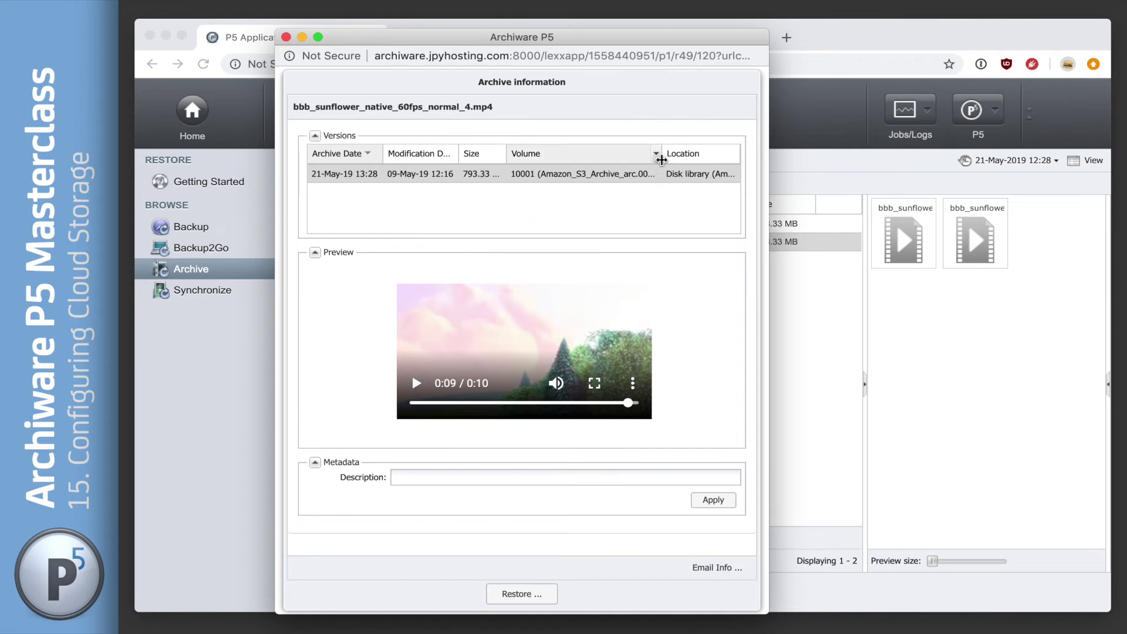
{"action": "left_click_drag", "start_coordinate": [662, 156], "coordinate": [700, 156]}
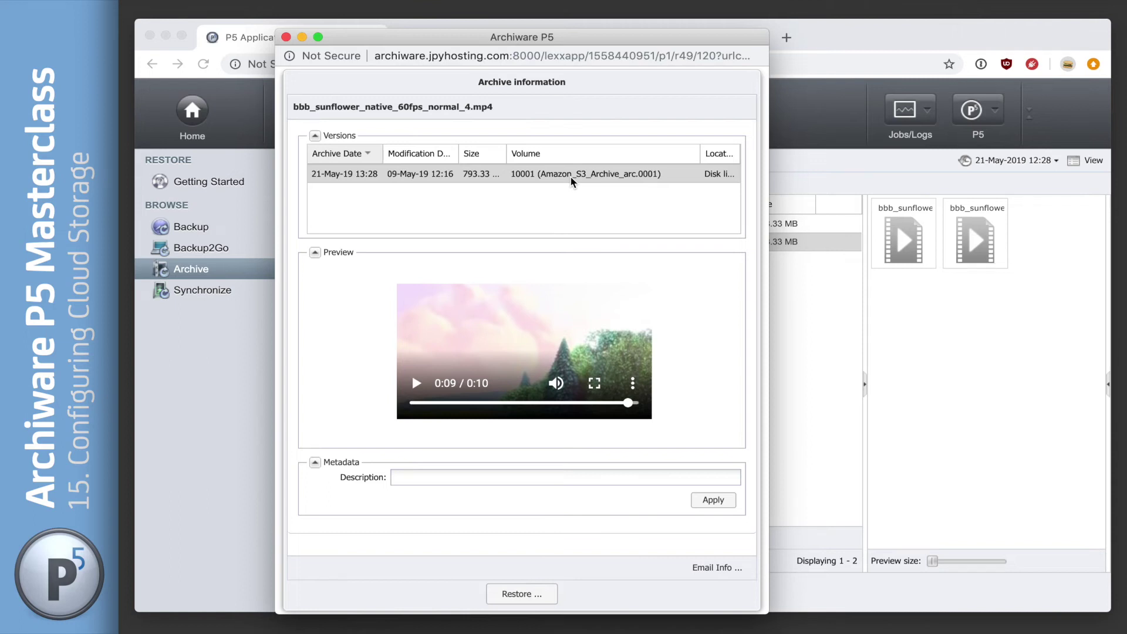
{"action": "left_click", "coordinate": [286, 37]}
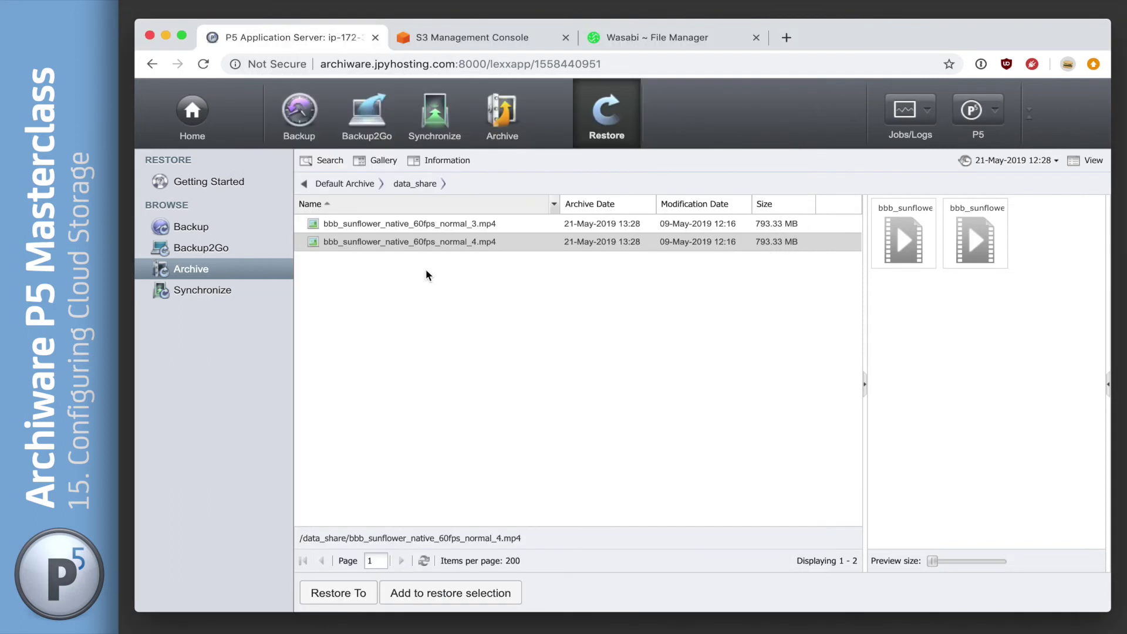
Add bbb_sunflower_native_60fps_normal_4.mp4 to the restore selection and start its restore to the /data_share/restore directory on localhost.
{"action": "left_click", "coordinate": [440, 591]}
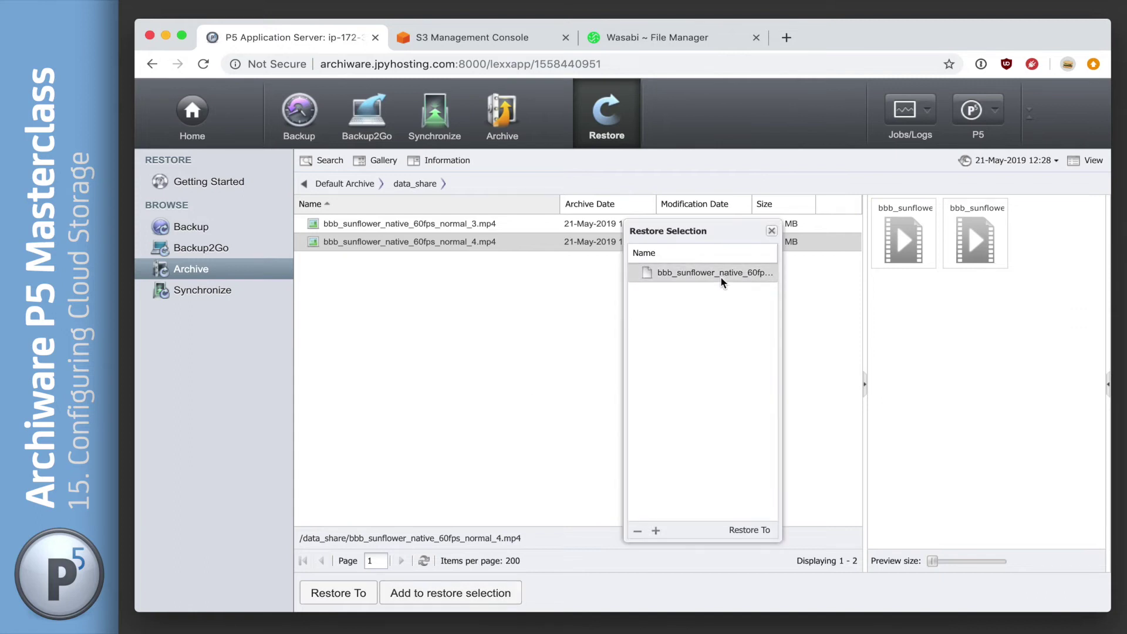
{"action": "left_click", "coordinate": [749, 531]}
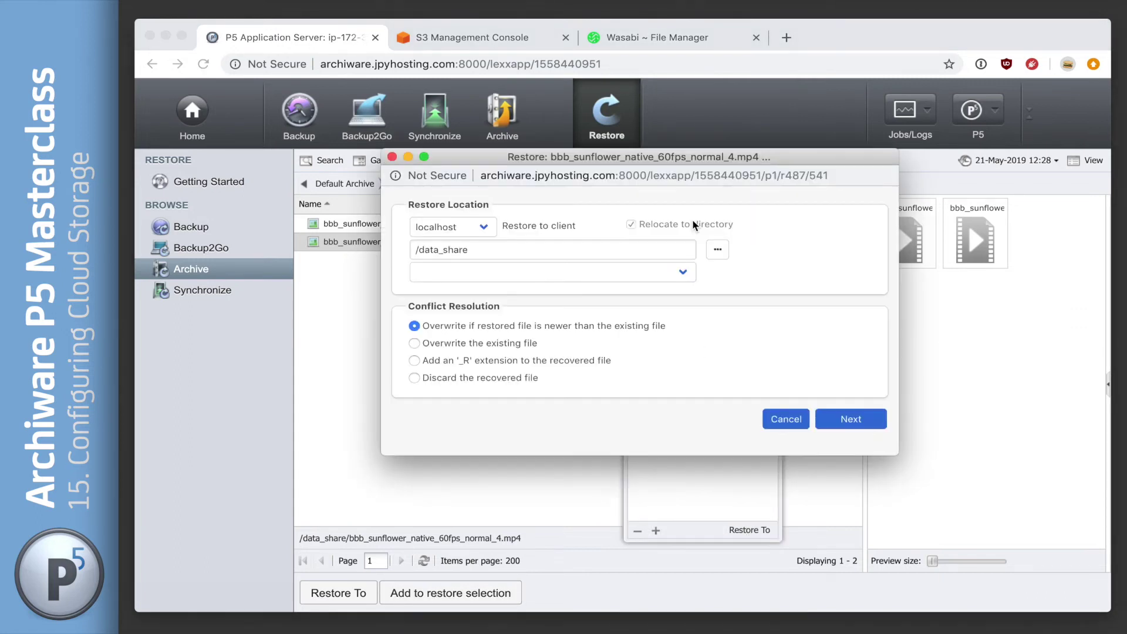
{"action": "left_click", "coordinate": [718, 253]}
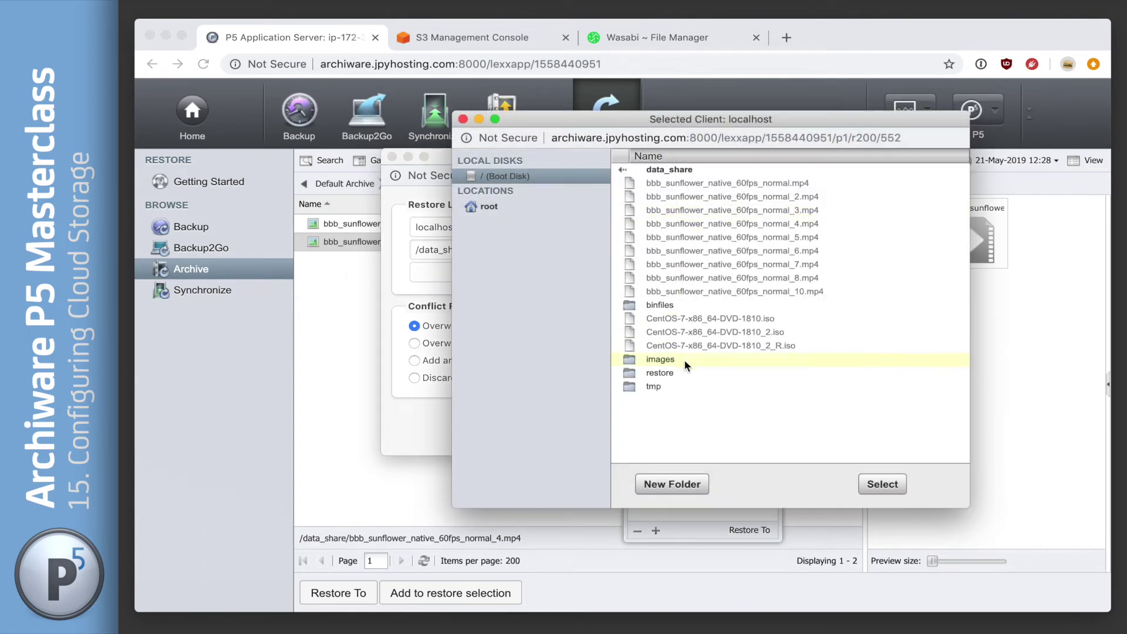
{"action": "left_click", "coordinate": [675, 374]}
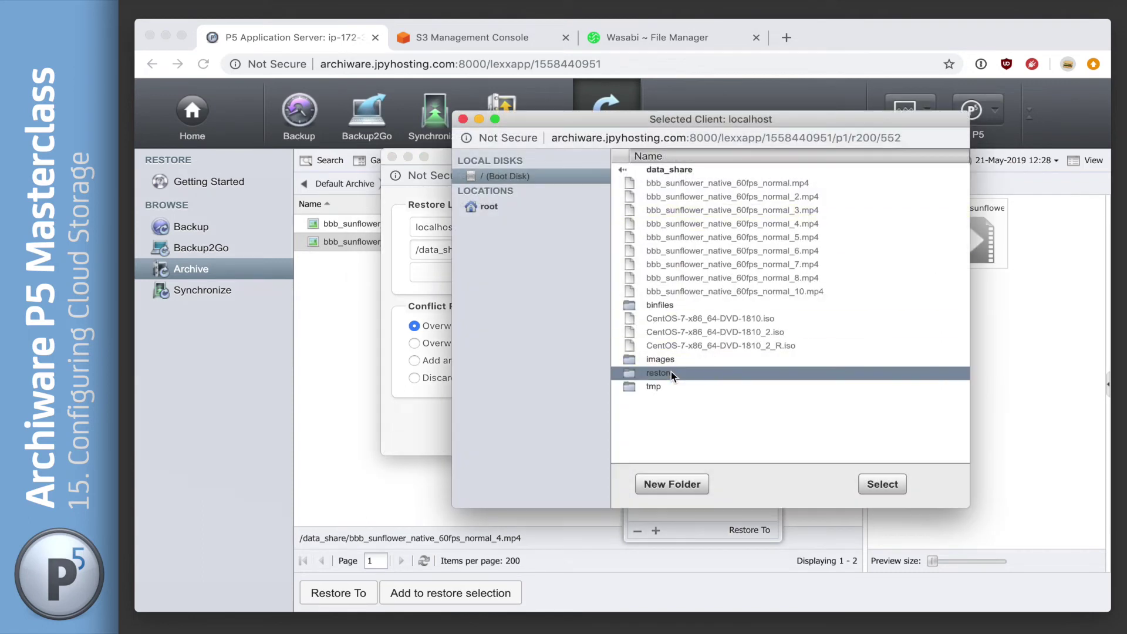
{"action": "left_click", "coordinate": [882, 484]}
{"action": "left_click", "coordinate": [848, 424]}
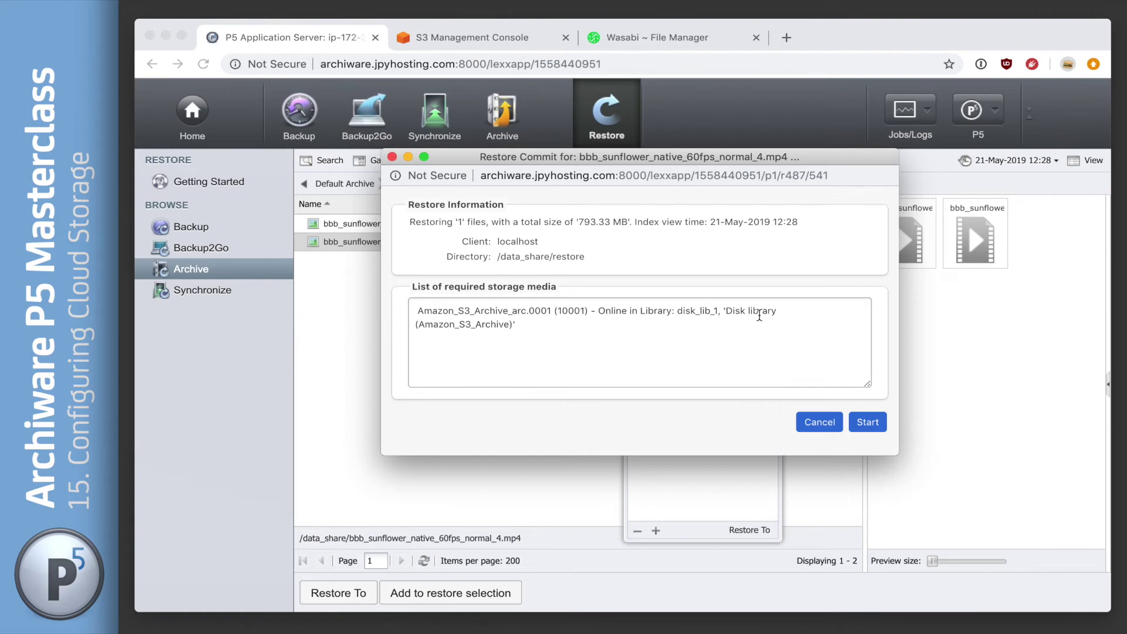
{"action": "left_click", "coordinate": [866, 425]}
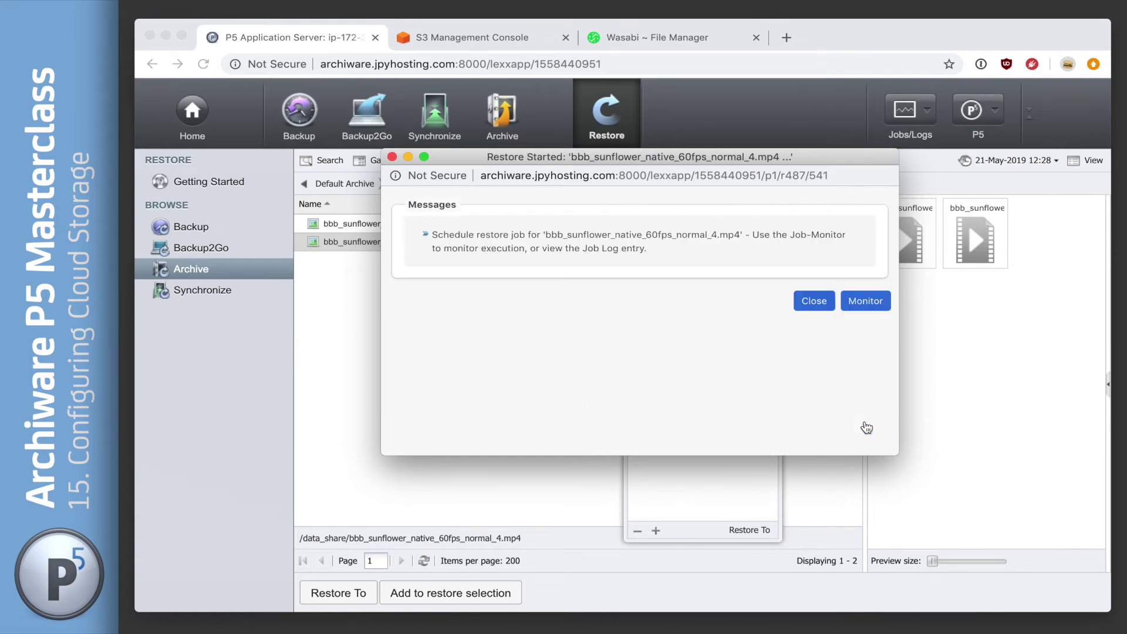
Follow the restore job in the Job Monitor and expand its volume copy details.
{"action": "left_click", "coordinate": [866, 301]}
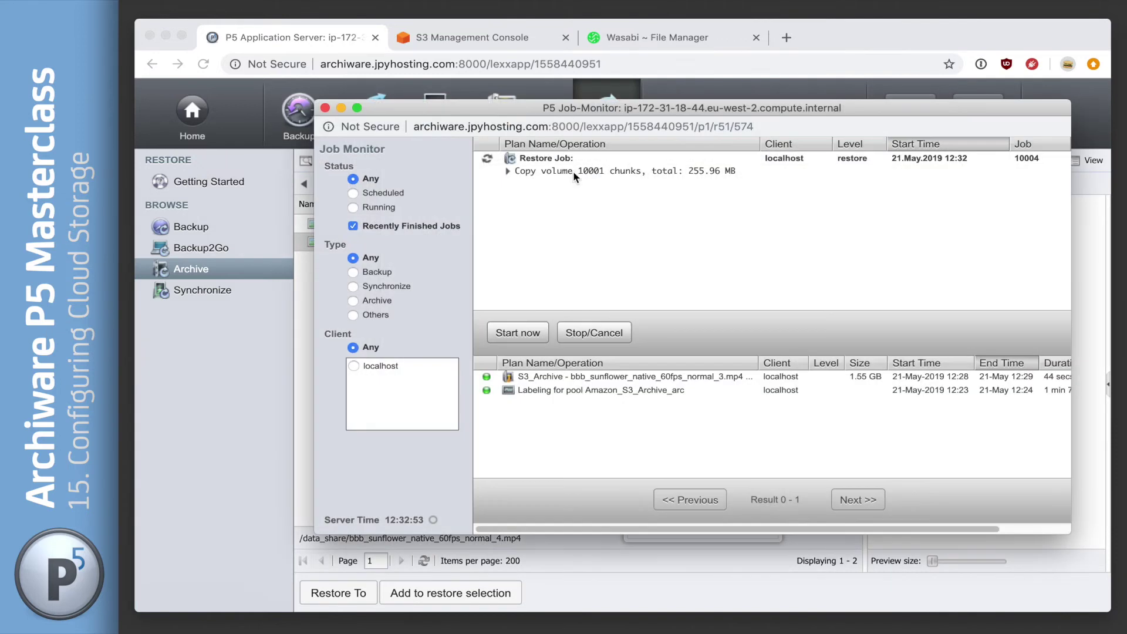
{"action": "left_click", "coordinate": [508, 171]}
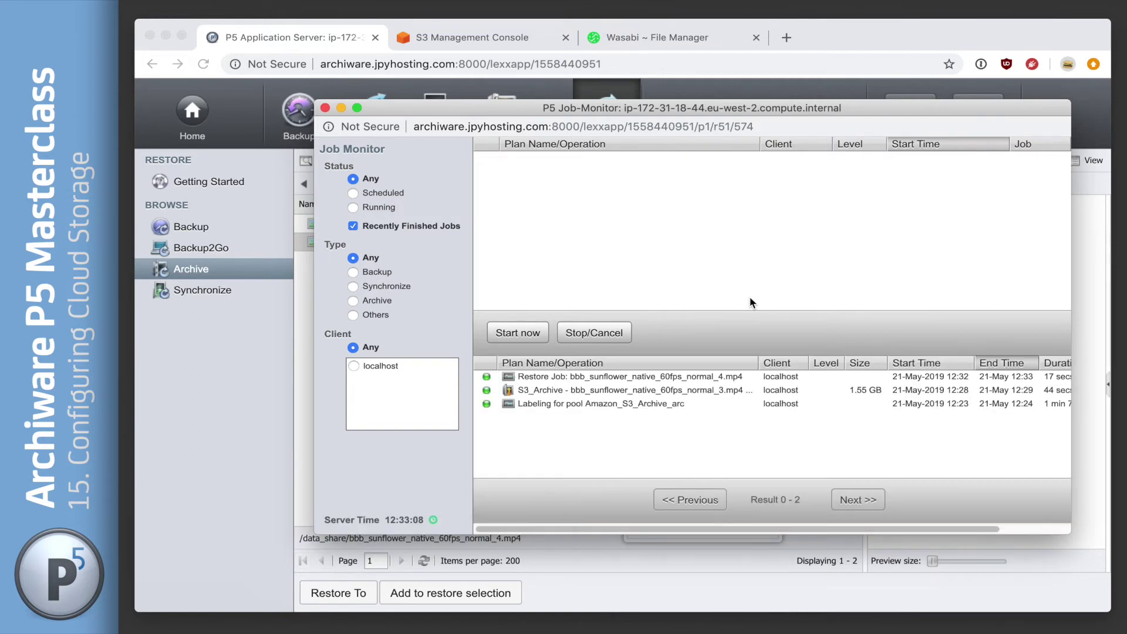
{"action": "left_click", "coordinate": [683, 375]}
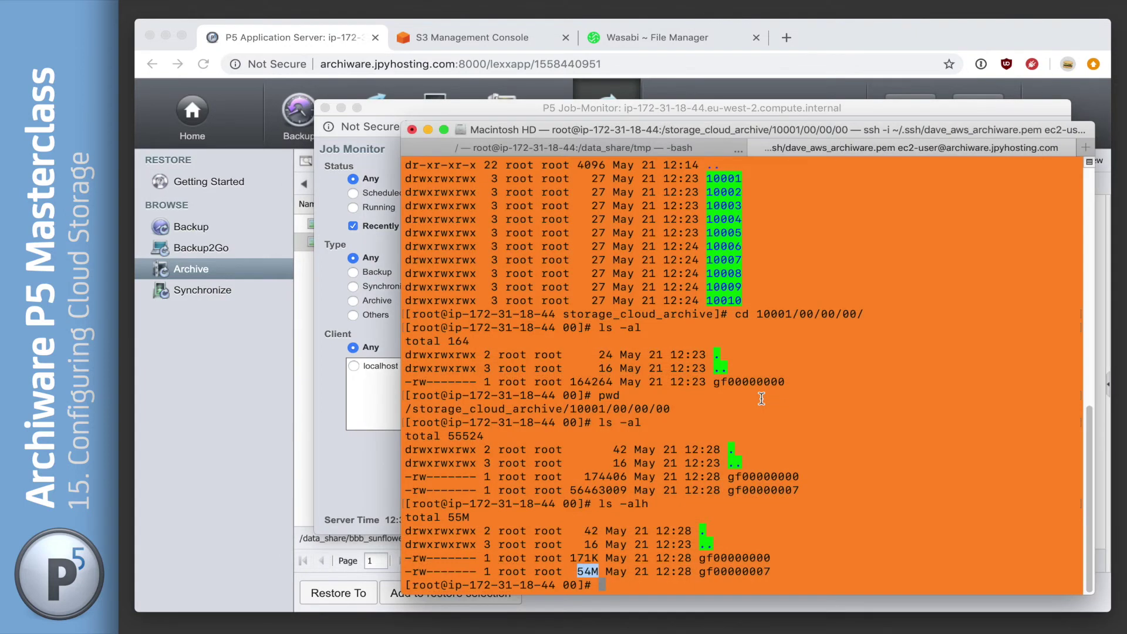
In the terminal, list the volume folder again with ls -alh and examine the gf00000004, gf00000005 and gf00000006 entries.
{"action": "key", "text": "Up"}
{"action": "key", "text": "Return"}
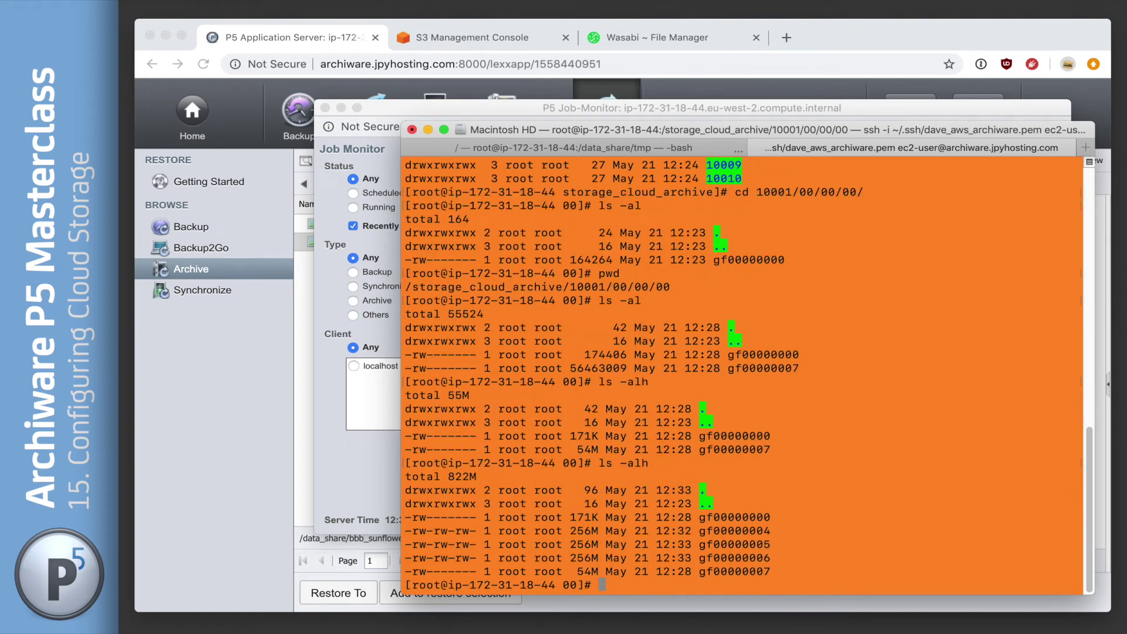
{"action": "left_click_drag", "start_coordinate": [771, 556], "coordinate": [385, 529]}
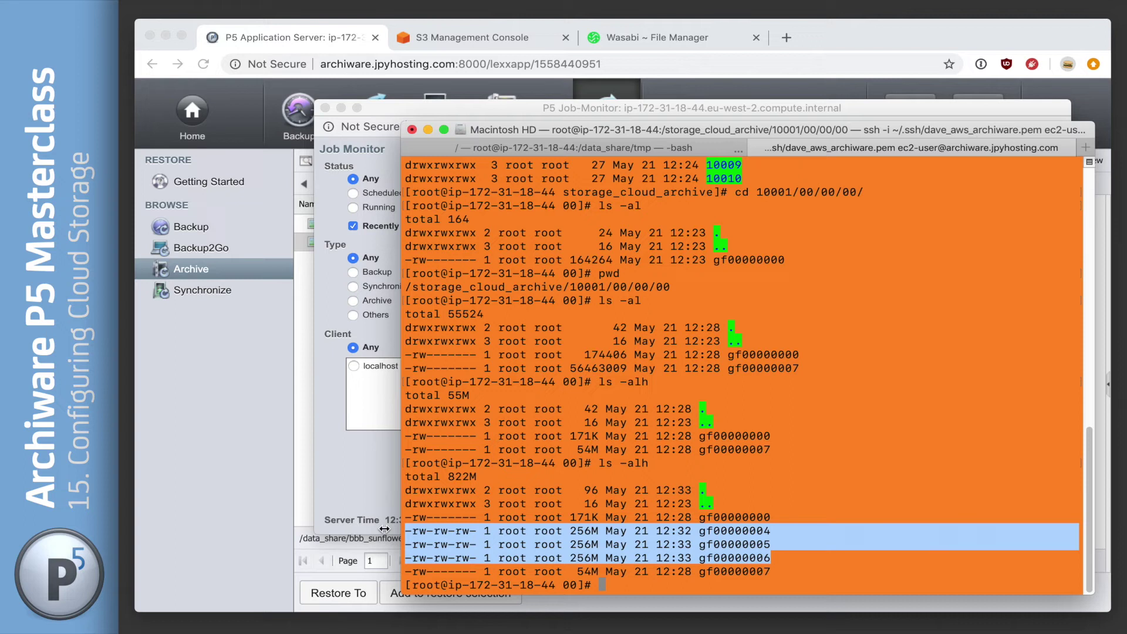
Return to Archiware P5 and start a new cloud service in the Backup section with Generic S3 as the provider.
{"action": "left_click", "coordinate": [240, 446]}
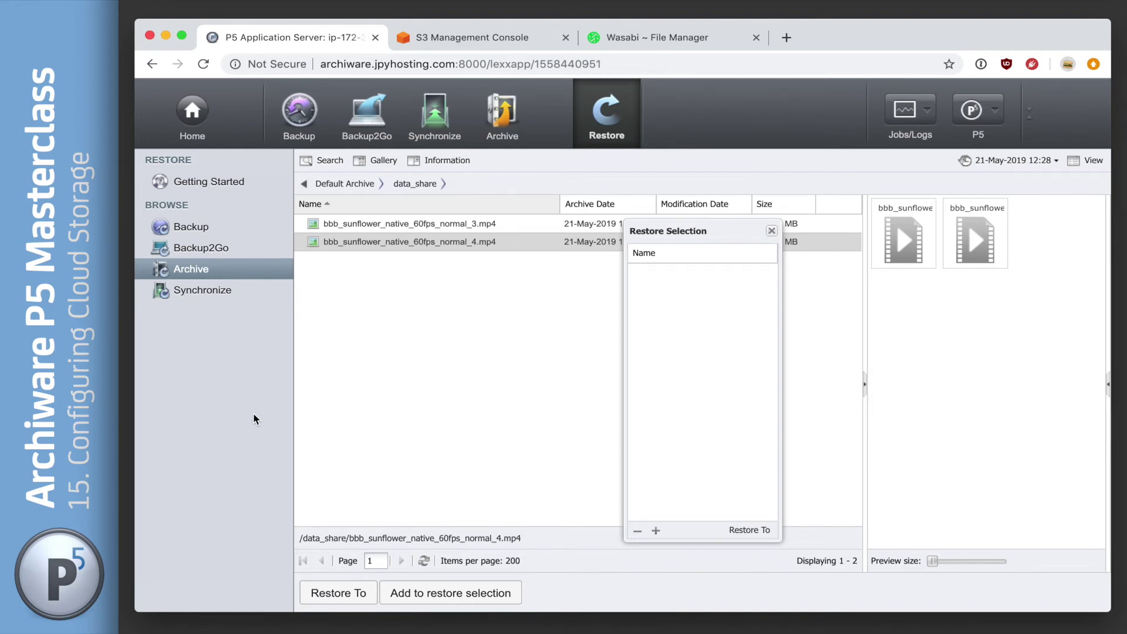
{"action": "left_click", "coordinate": [301, 114]}
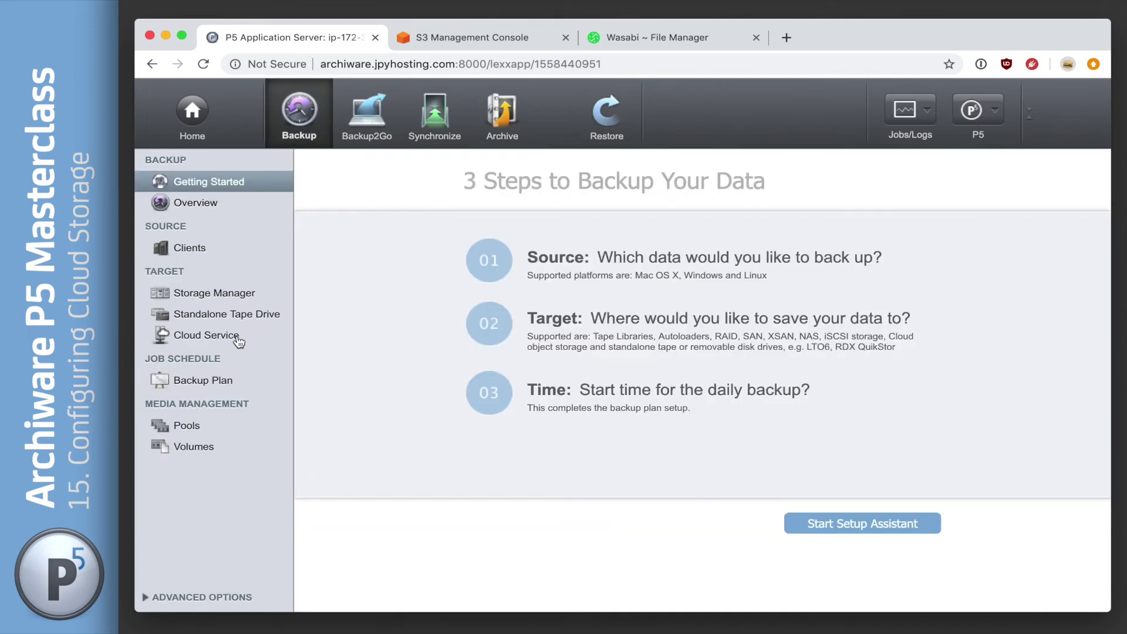
{"action": "left_click", "coordinate": [205, 336]}
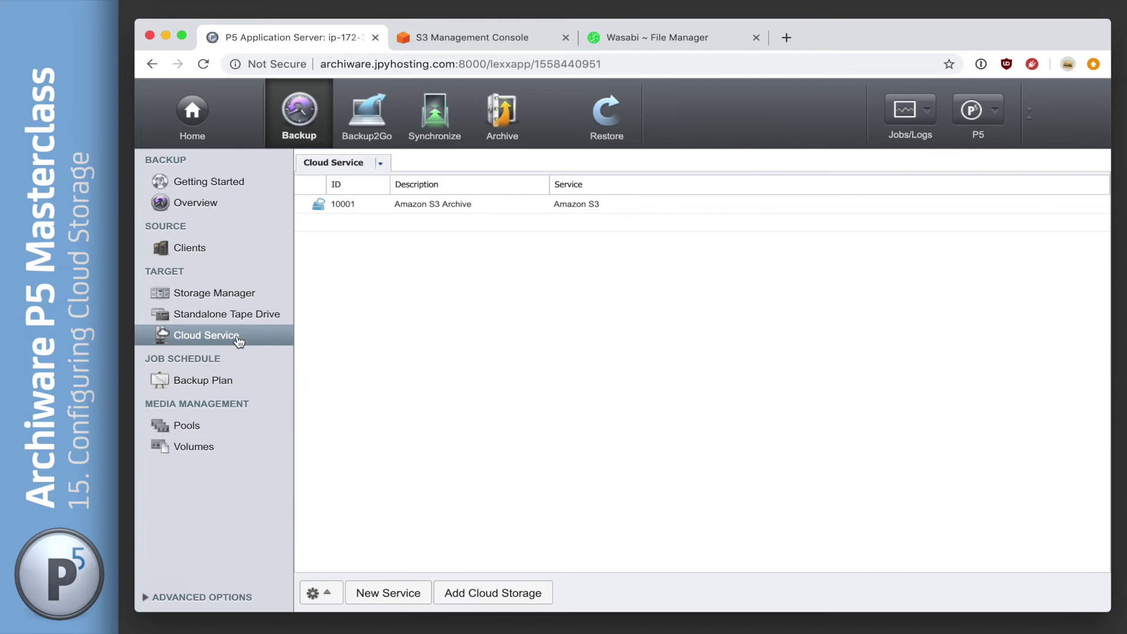
{"action": "left_click", "coordinate": [414, 598]}
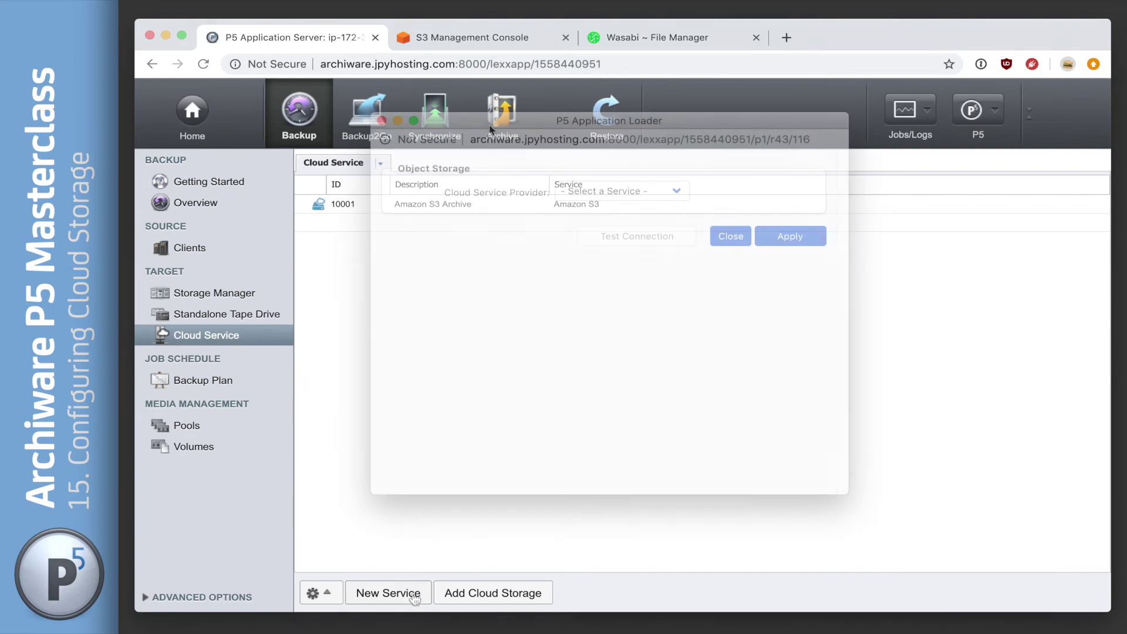
{"action": "left_click", "coordinate": [645, 192]}
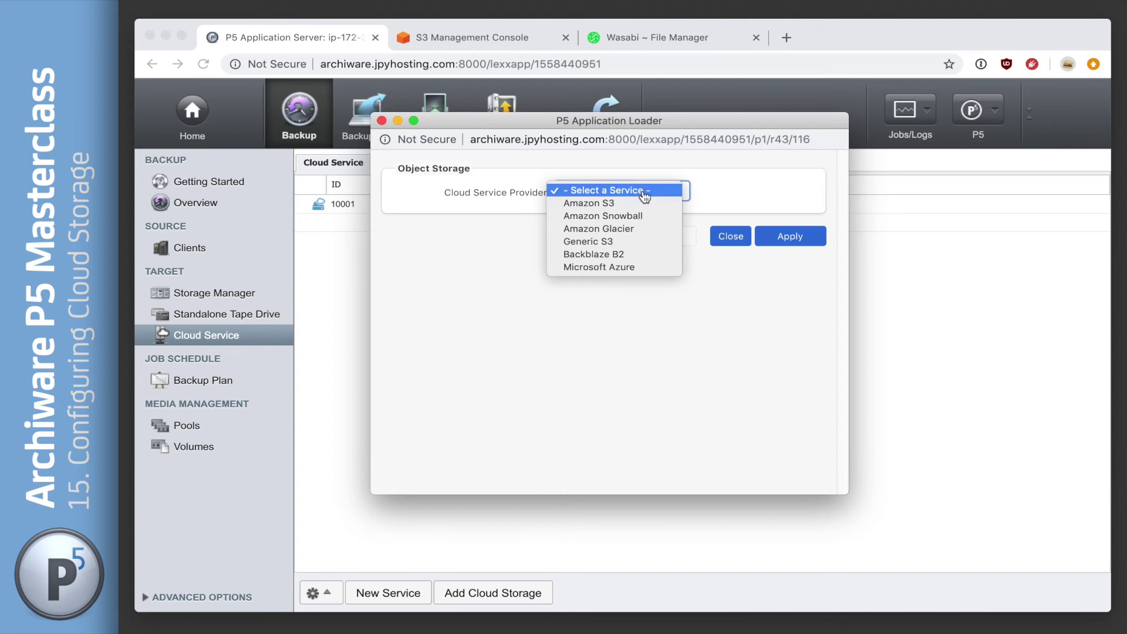
{"action": "left_click", "coordinate": [654, 246]}
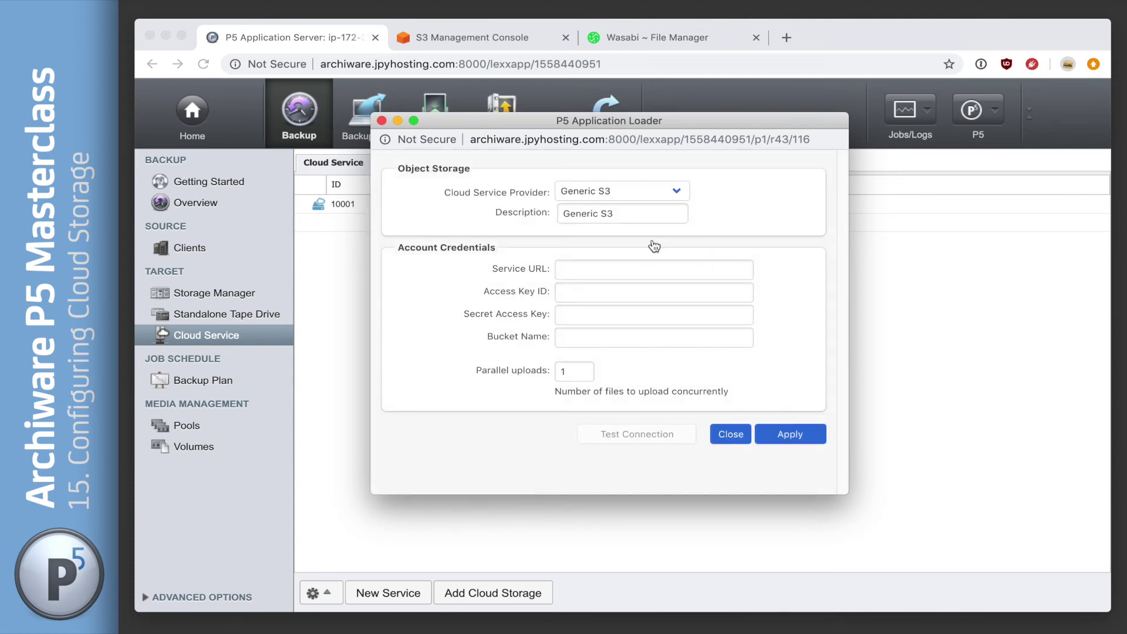
Enter service URL s3.wasabisys.com, the access key ID, the secret access key and bucket archiware.demo, set parallel uploads to 2, and apply.
{"action": "left_click", "coordinate": [641, 266]}
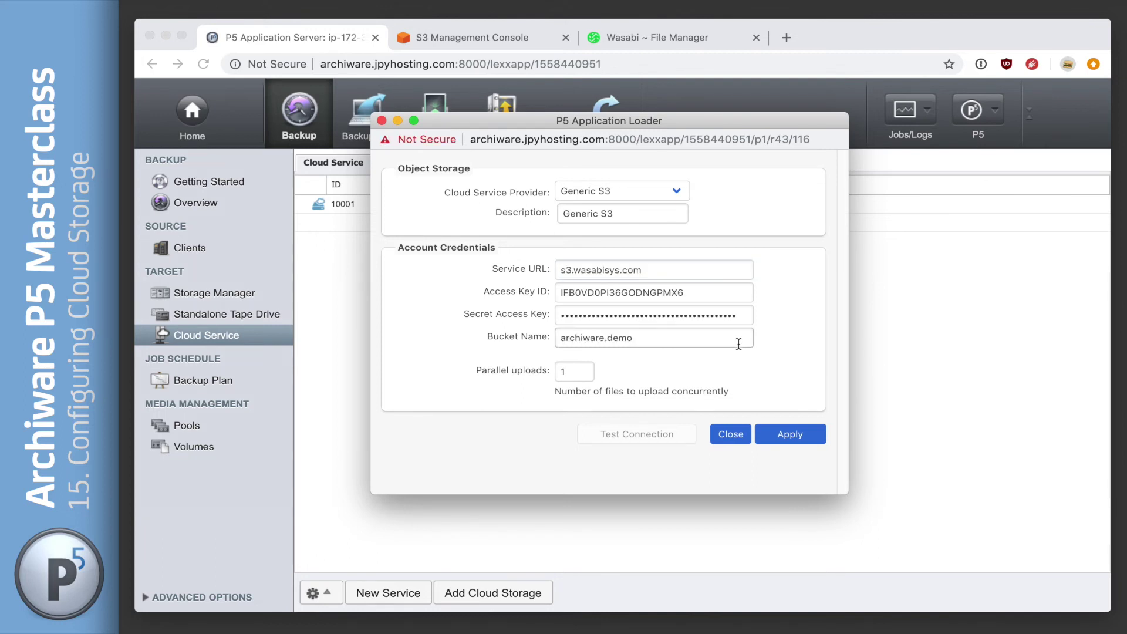
{"action": "double_click", "coordinate": [575, 370]}
{"action": "type", "text": "2"}
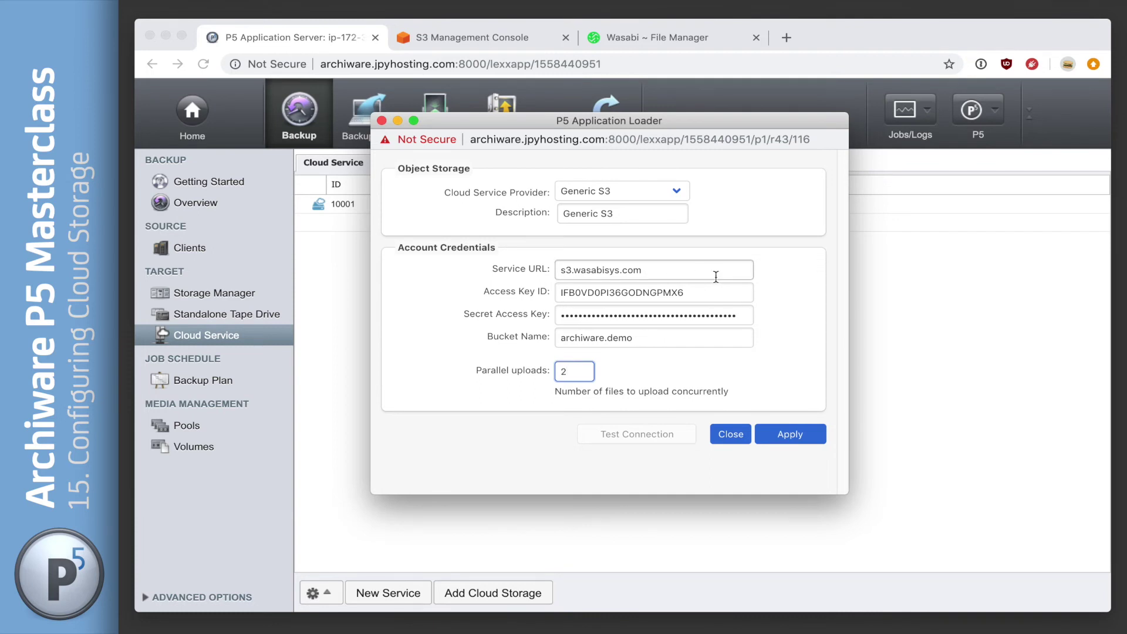
{"action": "left_click", "coordinate": [793, 437]}
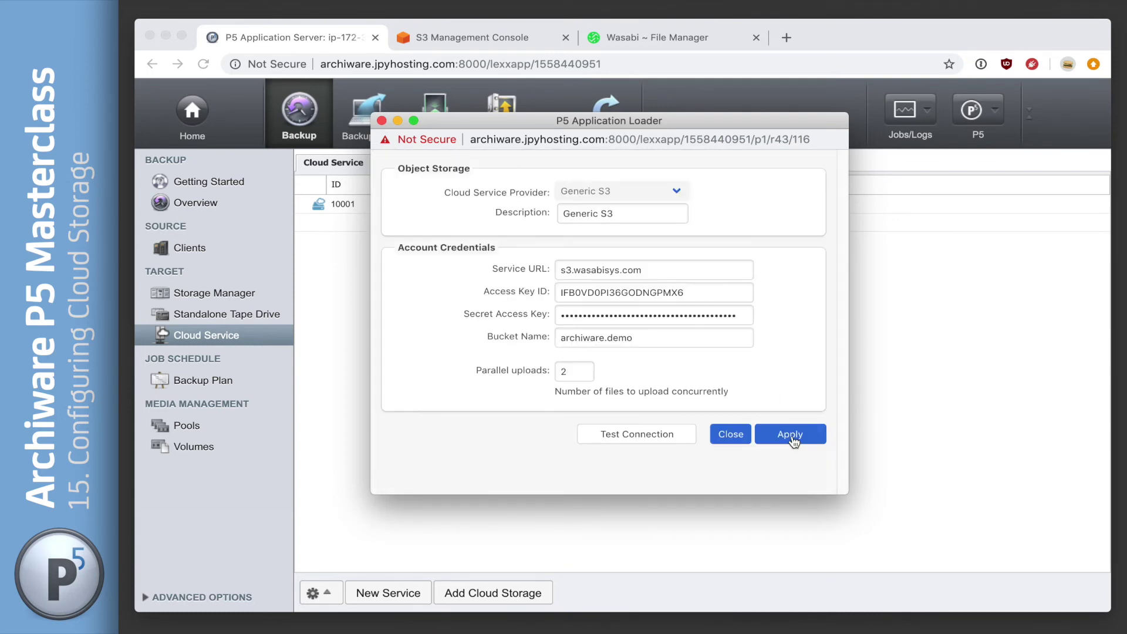
Test the connection to the Generic S3 service, dismiss the notice, and close the service settings.
{"action": "left_click", "coordinate": [680, 442]}
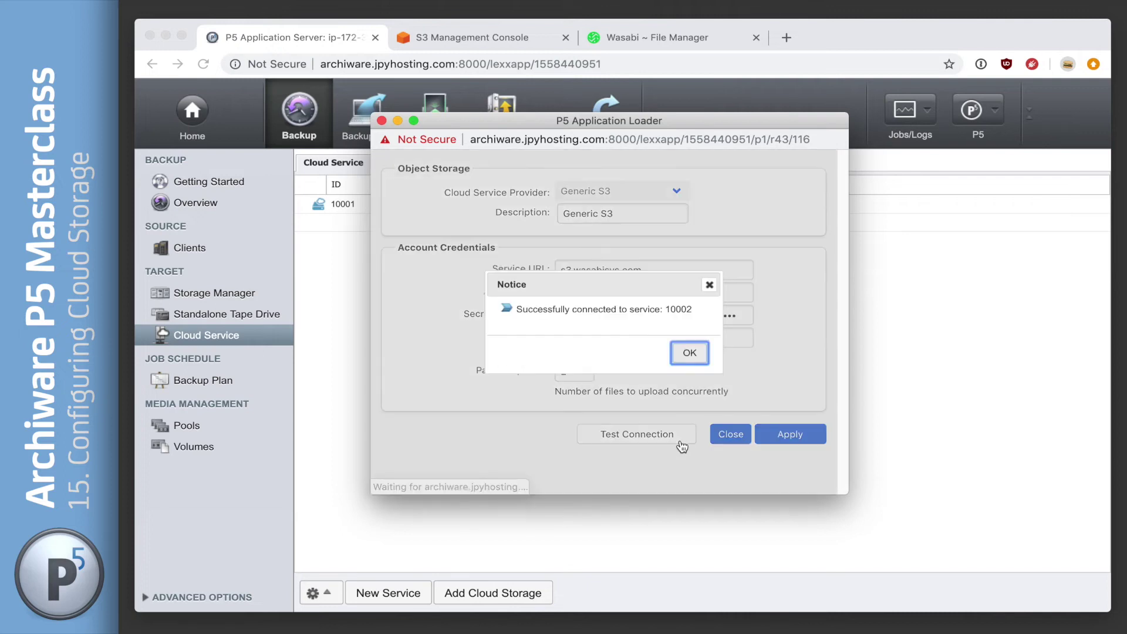
{"action": "left_click_drag", "start_coordinate": [634, 284], "coordinate": [618, 228]}
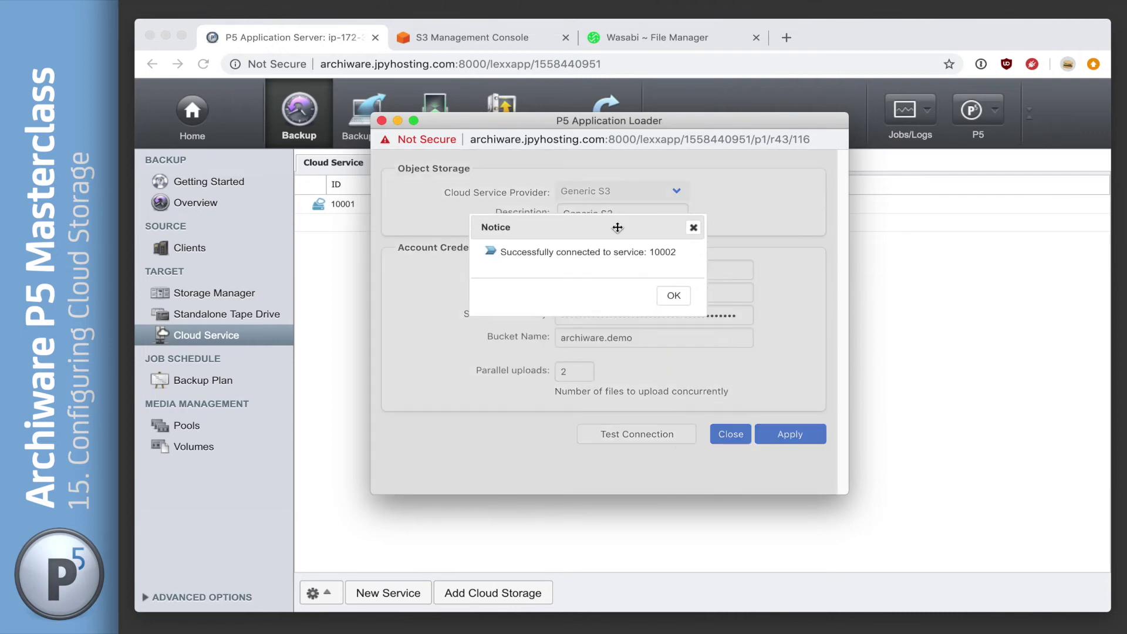
{"action": "left_click", "coordinate": [673, 296]}
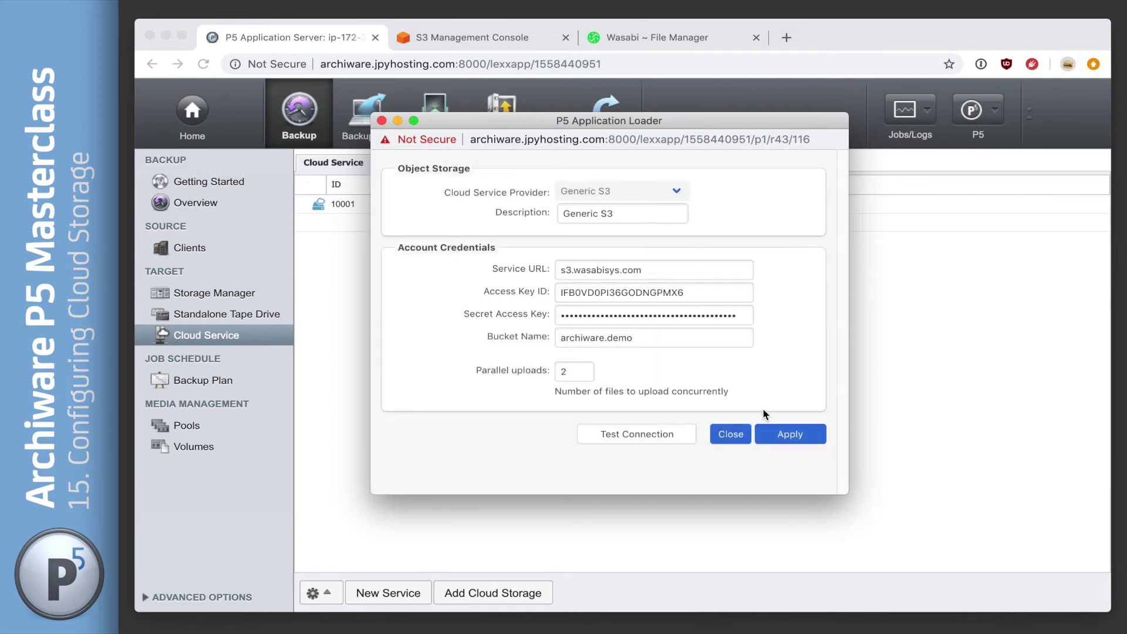
{"action": "left_click", "coordinate": [731, 434]}
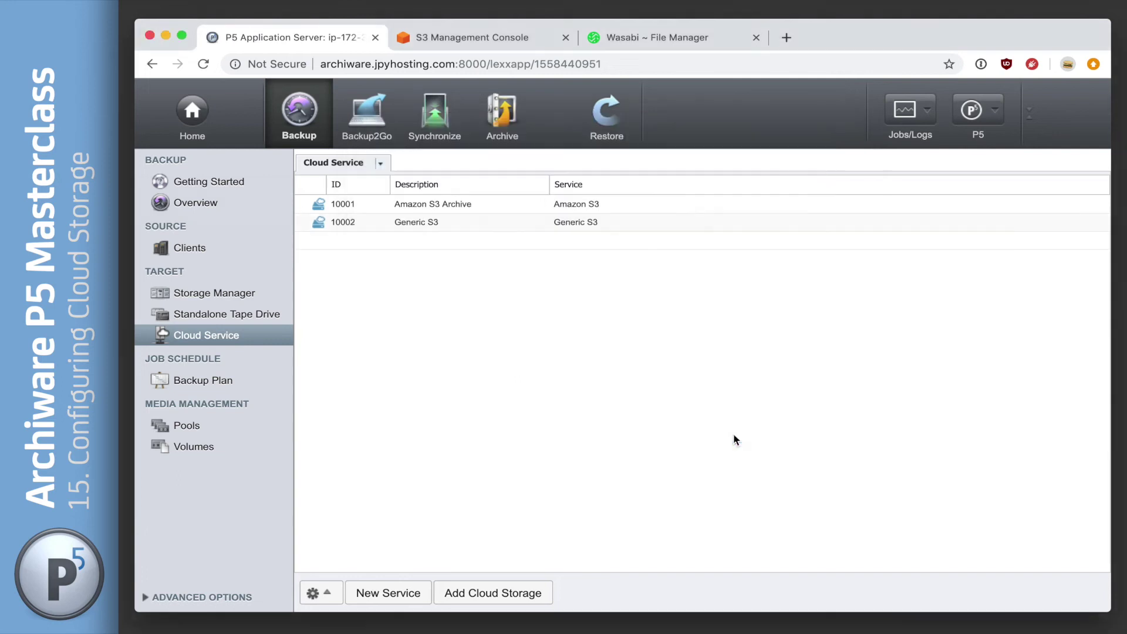
Change the Generic S3 service's description to Wasabi Backup, apply it, and close the settings.
{"action": "double_click", "coordinate": [446, 222]}
{"action": "left_click_drag", "start_coordinate": [652, 280], "coordinate": [558, 263]}
{"action": "type", "text": "Wasa"}
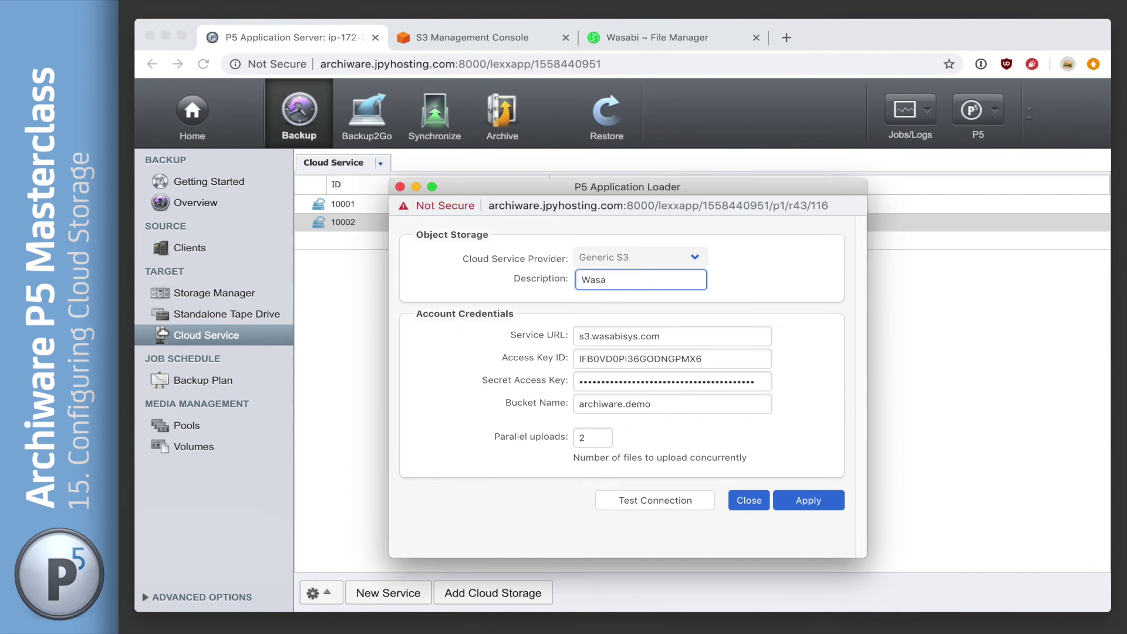
{"action": "type", "text": "bi Backup"}
{"action": "left_click", "coordinate": [816, 502]}
{"action": "left_click", "coordinate": [750, 501]}
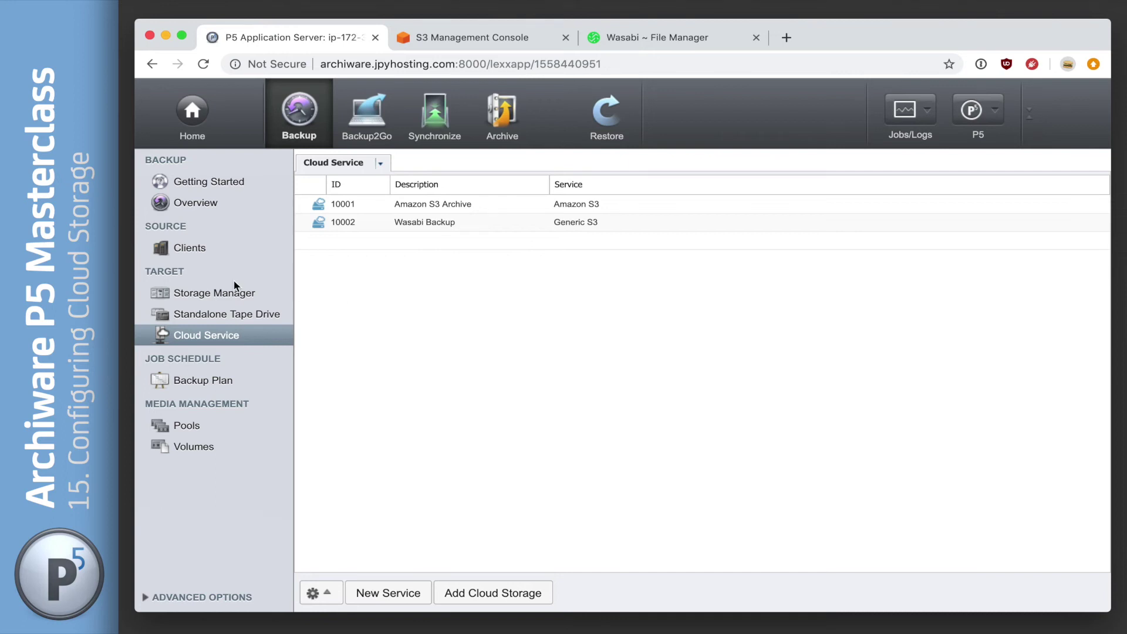
Start a new disk storage in the Storage Manager and choose /storage_cloud_backup as its volumes directory.
{"action": "left_click", "coordinate": [228, 297]}
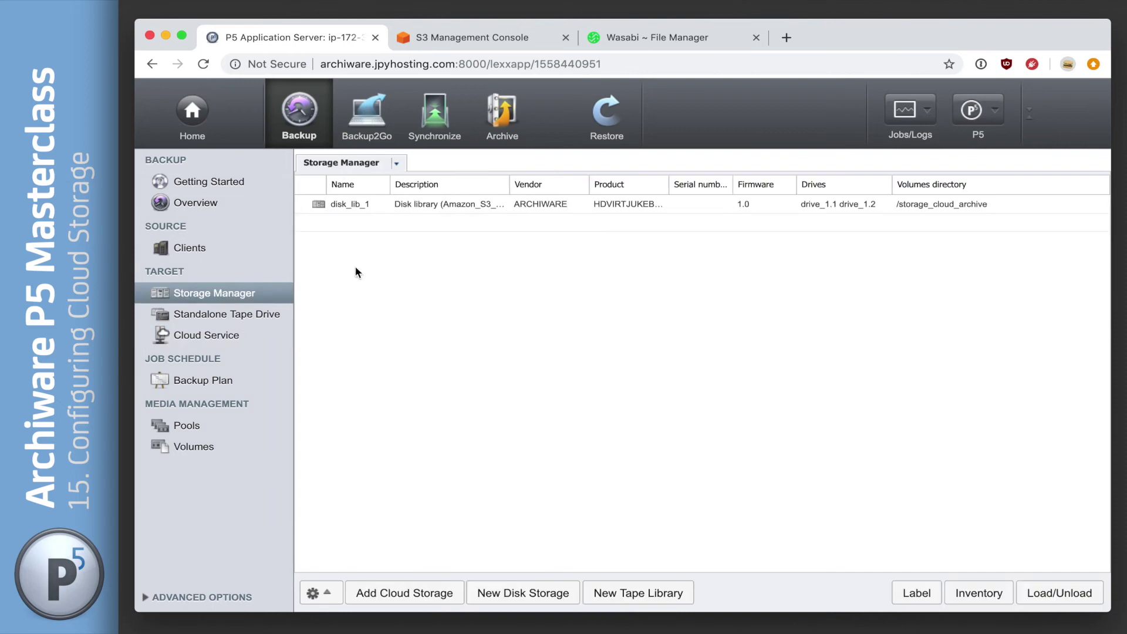
{"action": "left_click_drag", "start_coordinate": [509, 183], "coordinate": [560, 182]}
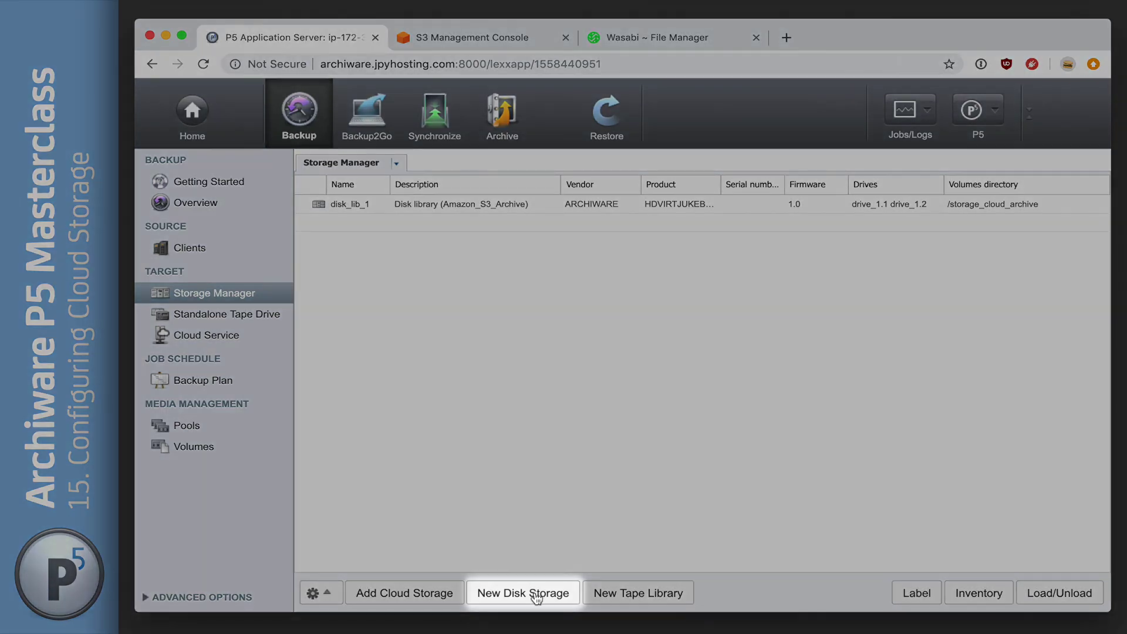
{"action": "left_click", "coordinate": [536, 595]}
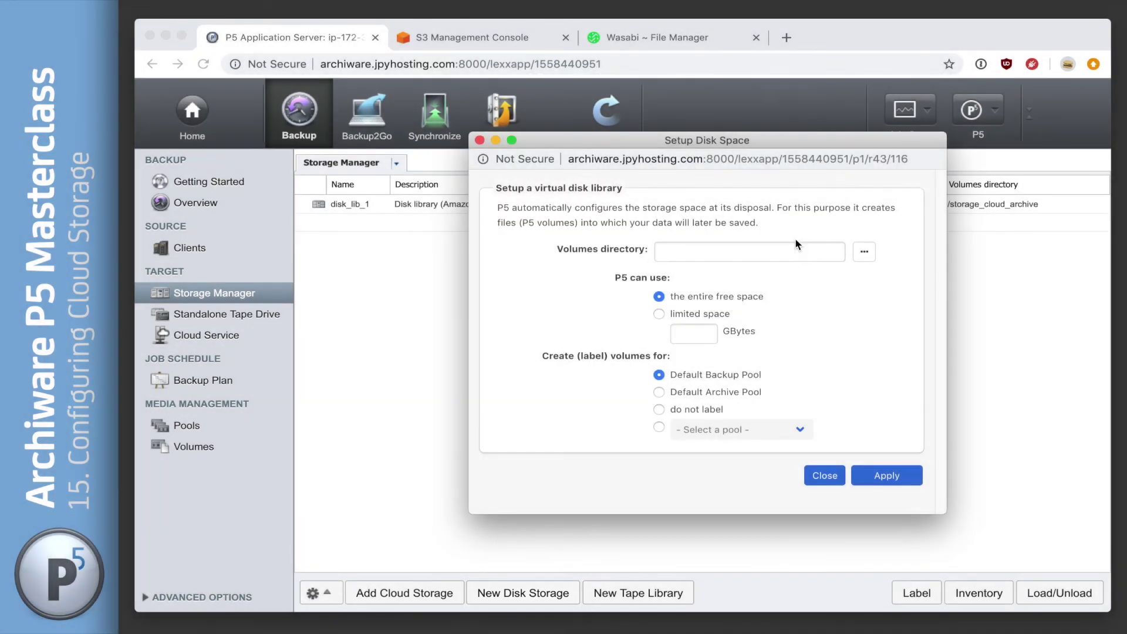
{"action": "left_click", "coordinate": [805, 252]}
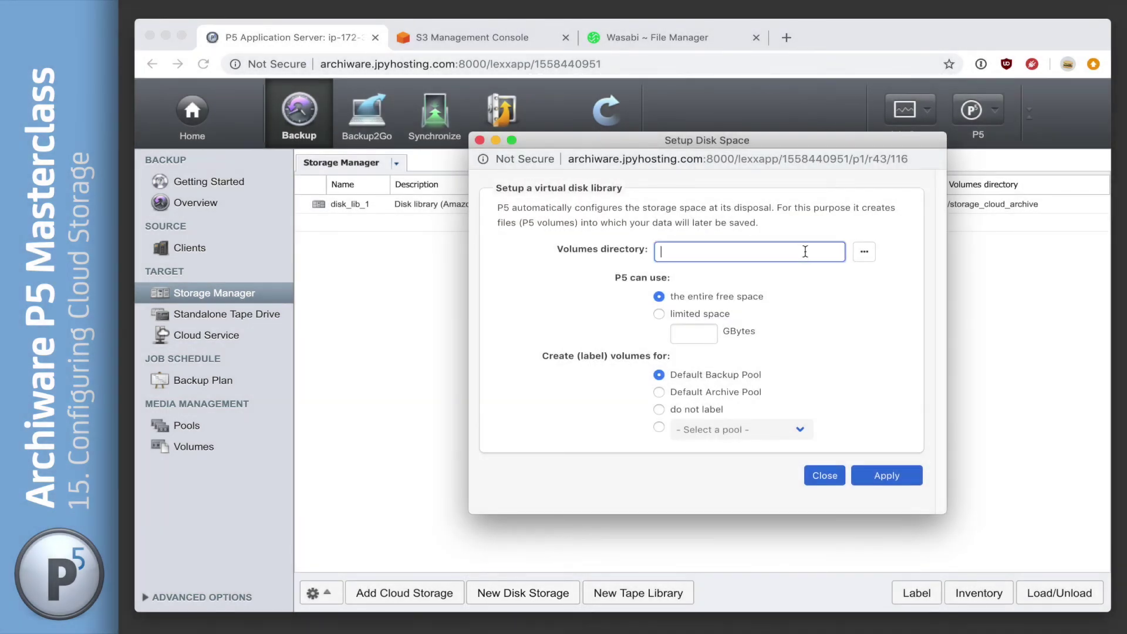
{"action": "left_click", "coordinate": [864, 252]}
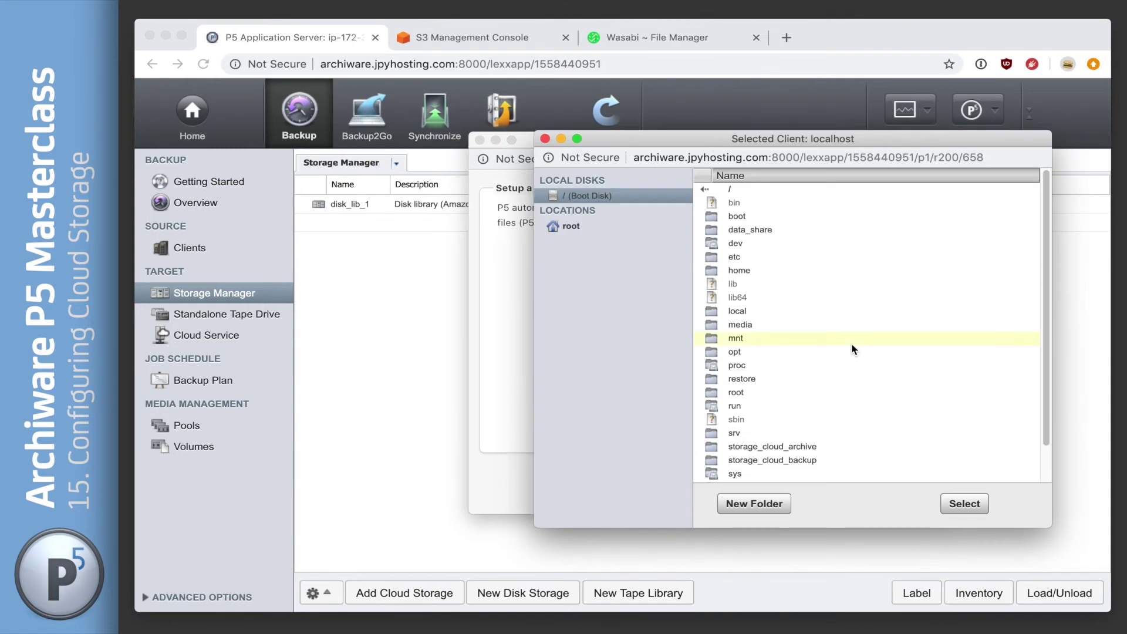
{"action": "left_click", "coordinate": [836, 460]}
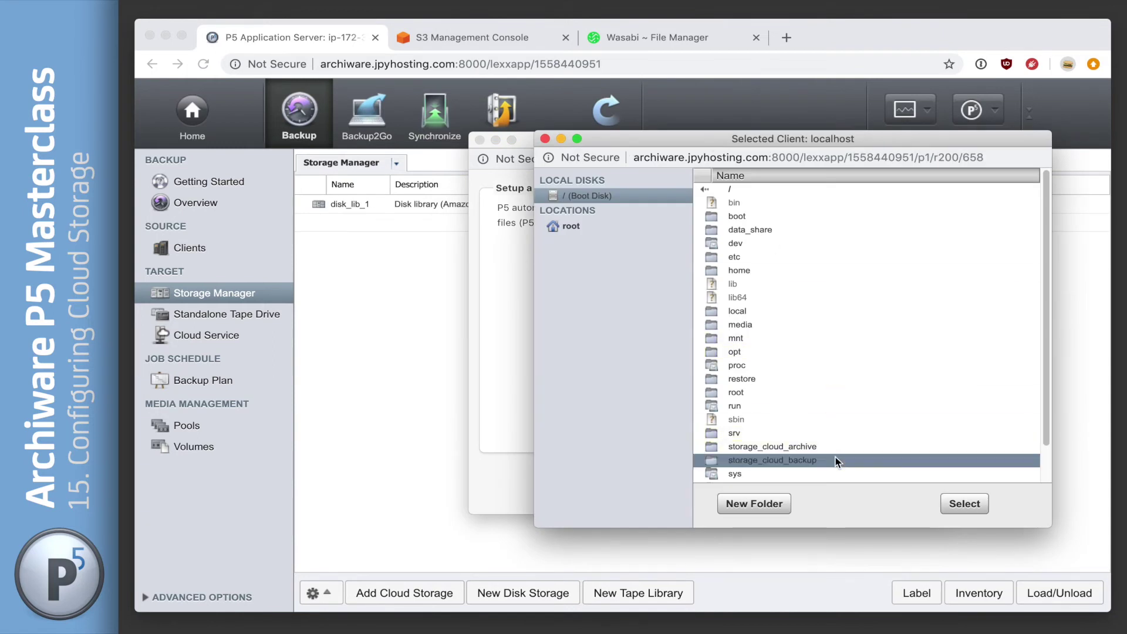
{"action": "left_click", "coordinate": [974, 506]}
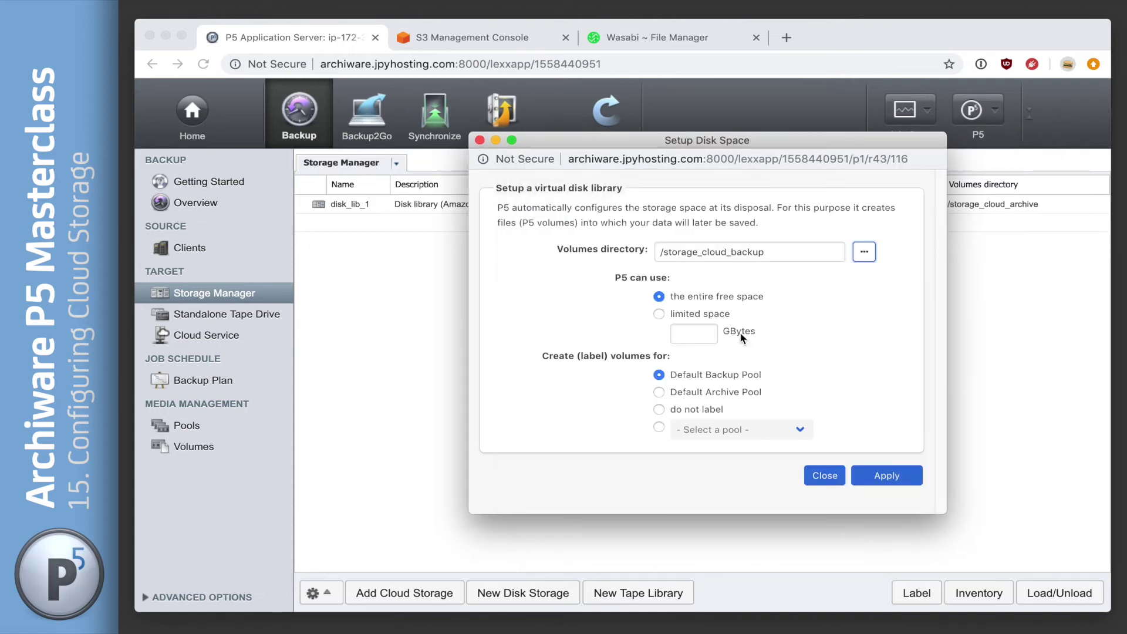
Limit the disk storage's space to 20 GBytes, choose not to label volumes, and apply the setup.
{"action": "left_click", "coordinate": [659, 315]}
{"action": "type", "text": "20"}
{"action": "left_click", "coordinate": [659, 409]}
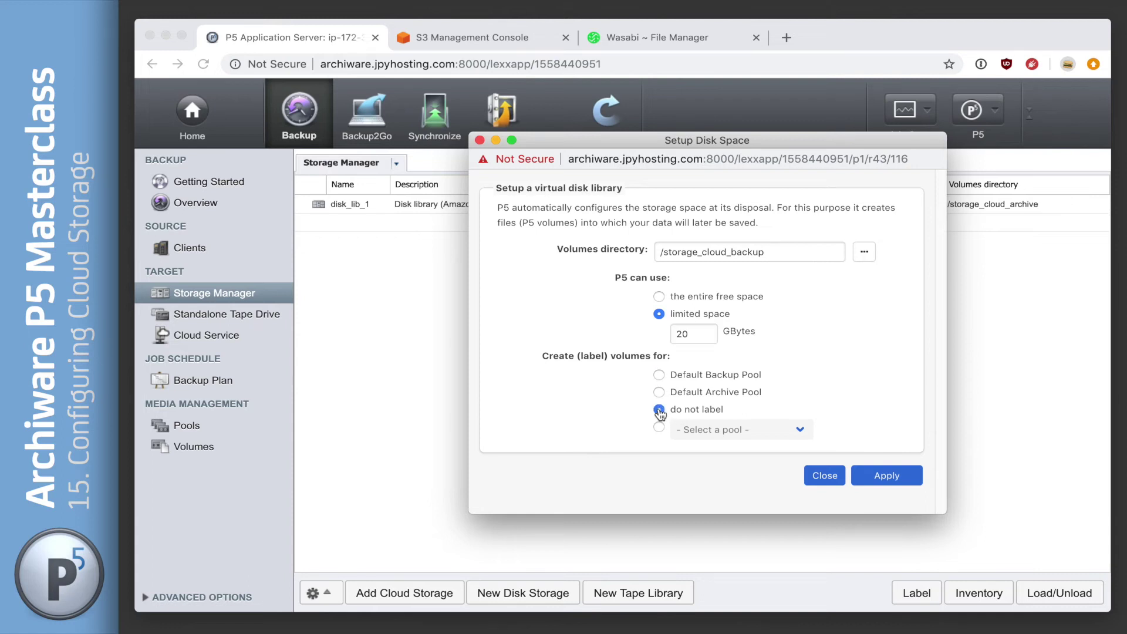
{"action": "left_click", "coordinate": [887, 477]}
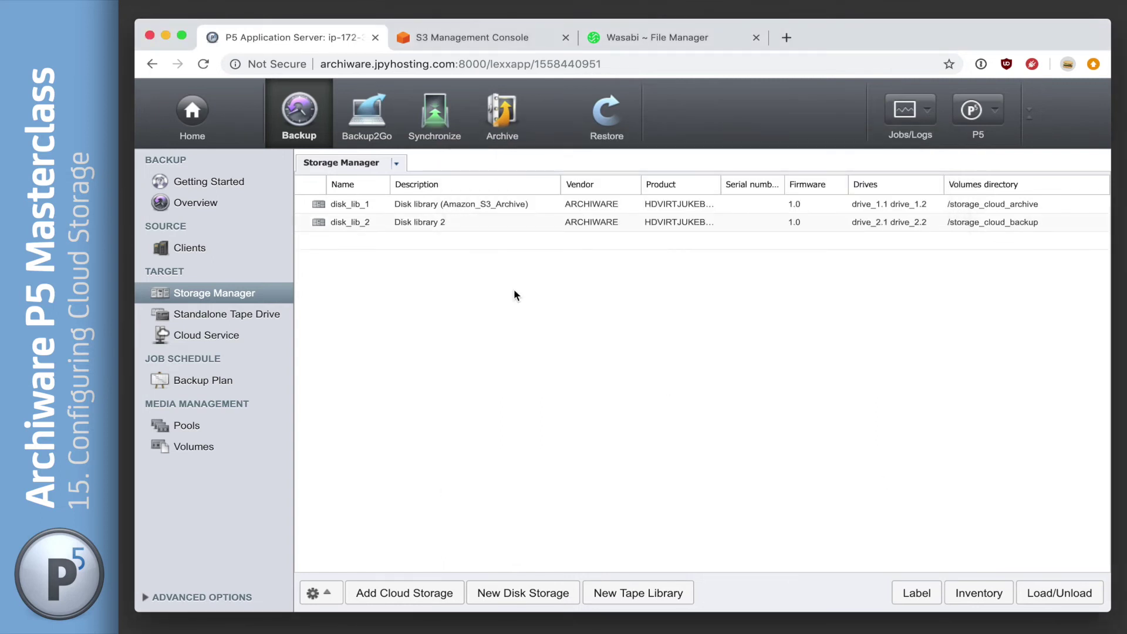
Change the description of disk_lib_2 to Disk library Wasabi, apply it, and close the library configuration.
{"action": "left_click", "coordinate": [467, 228]}
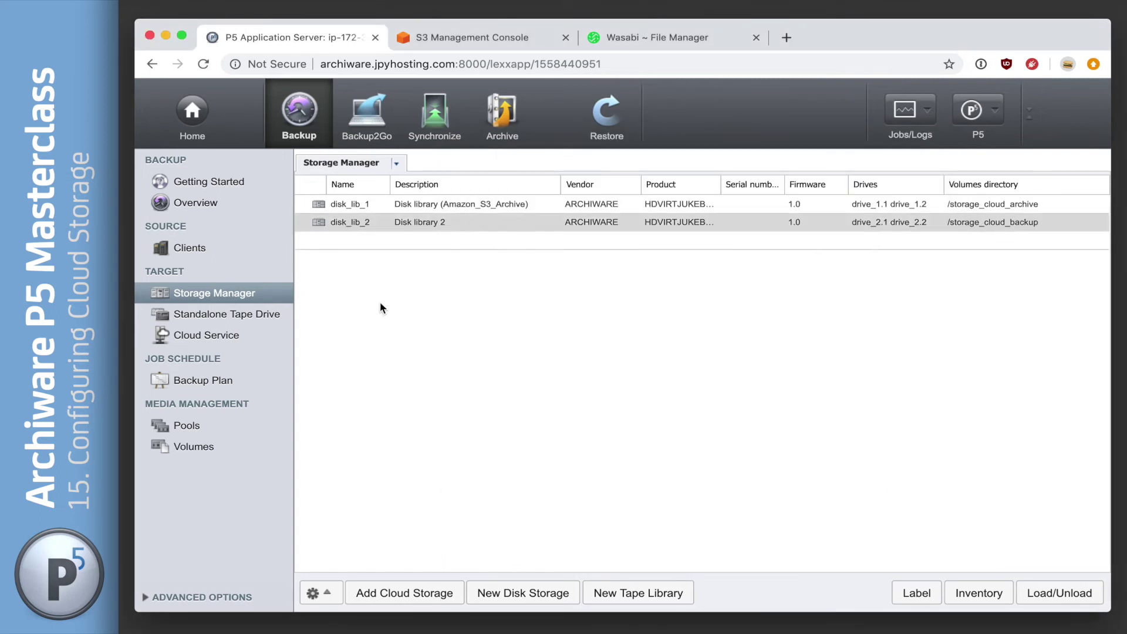
{"action": "double_click", "coordinate": [437, 223]}
{"action": "left_click", "coordinate": [679, 267]}
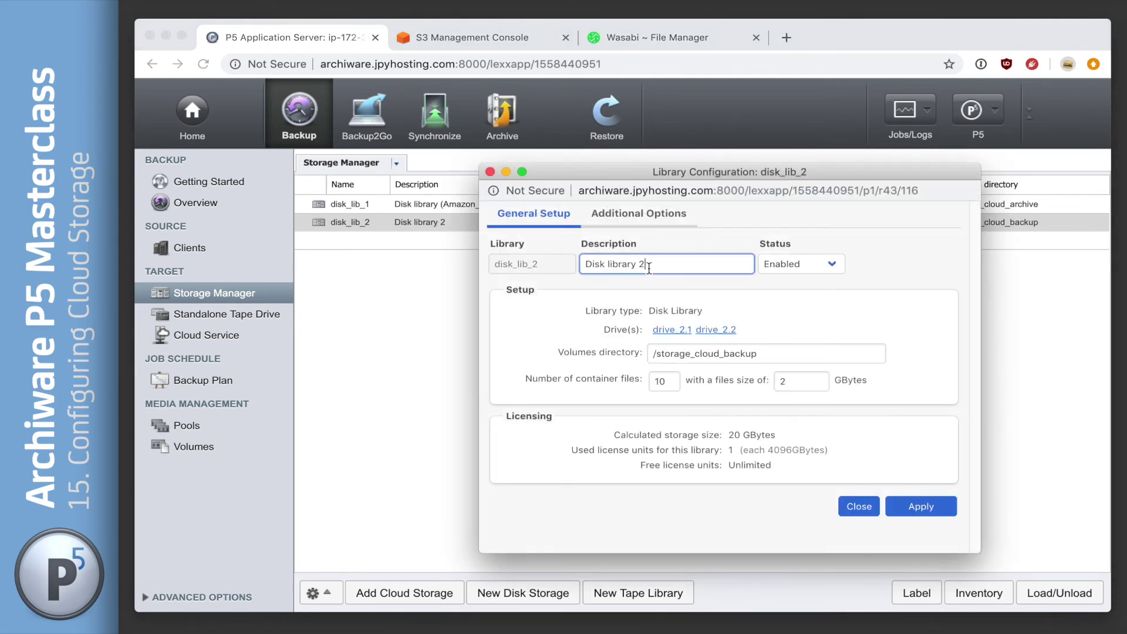
{"action": "key", "text": "BackSpace"}
{"action": "type", "text": "Wasabi"}
{"action": "left_click", "coordinate": [920, 506]}
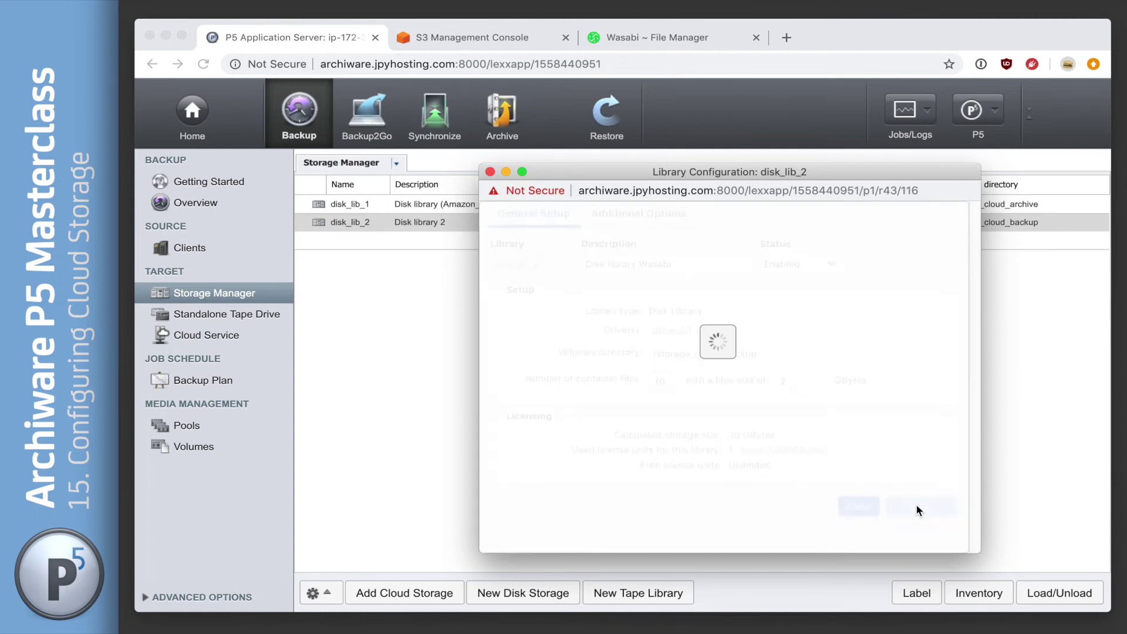
{"action": "left_click", "coordinate": [874, 509]}
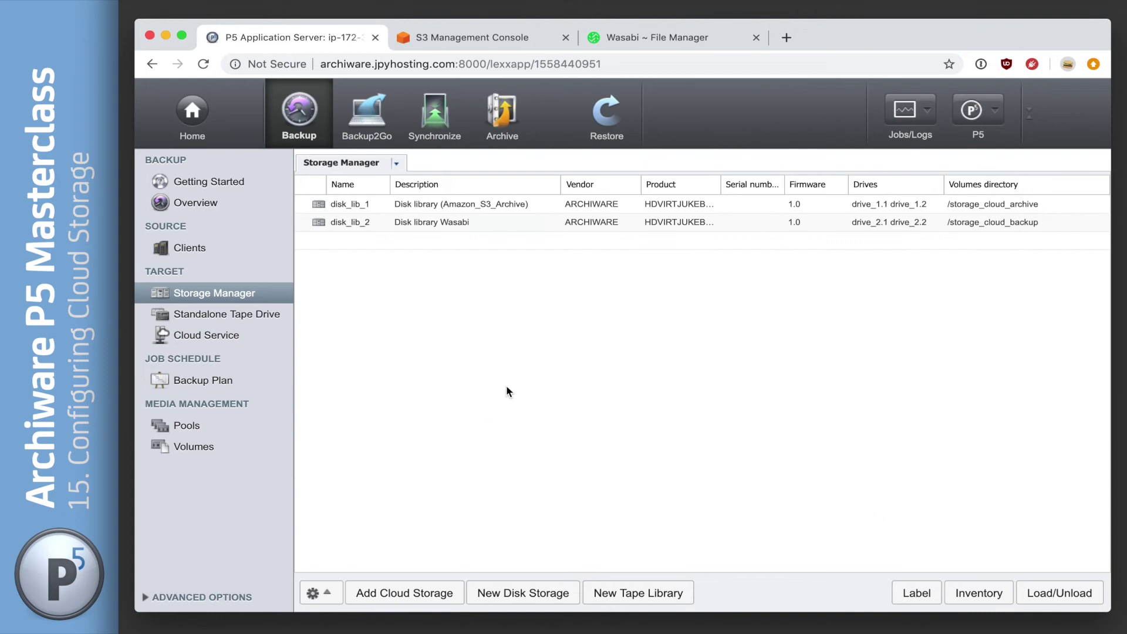
Create a disk backup pool named Wasabi_Backup, assigned to the Wasabi Backup cloud service with the local copy kept as clone.
{"action": "left_click", "coordinate": [246, 435]}
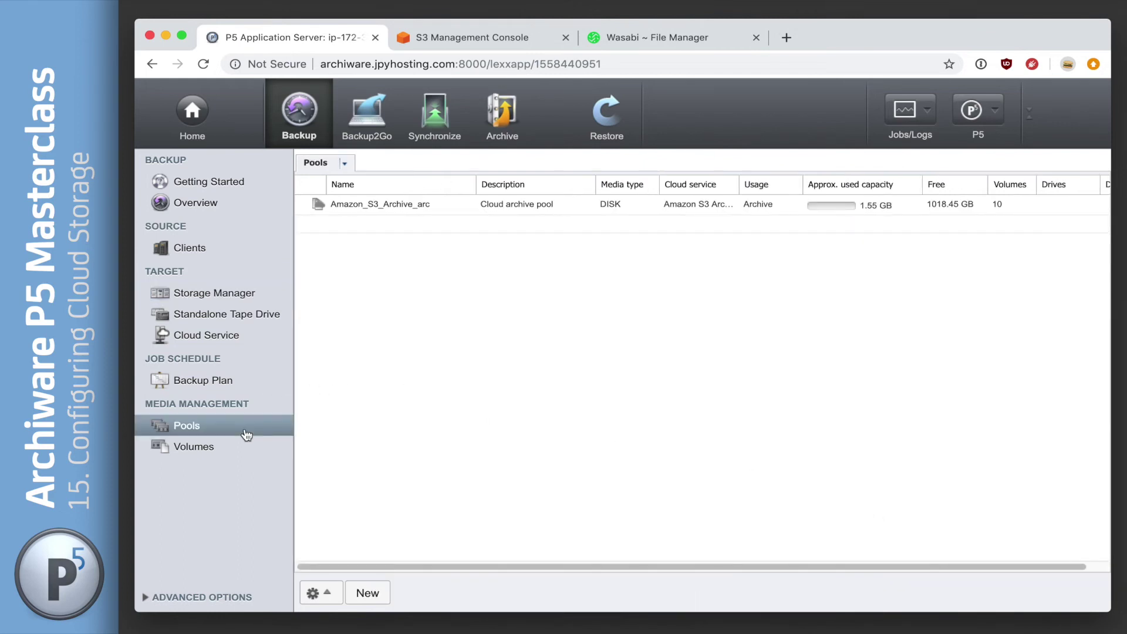
{"action": "left_click", "coordinate": [368, 592]}
{"action": "left_click", "coordinate": [591, 134]}
{"action": "type", "text": "Wasabi_Backup"}
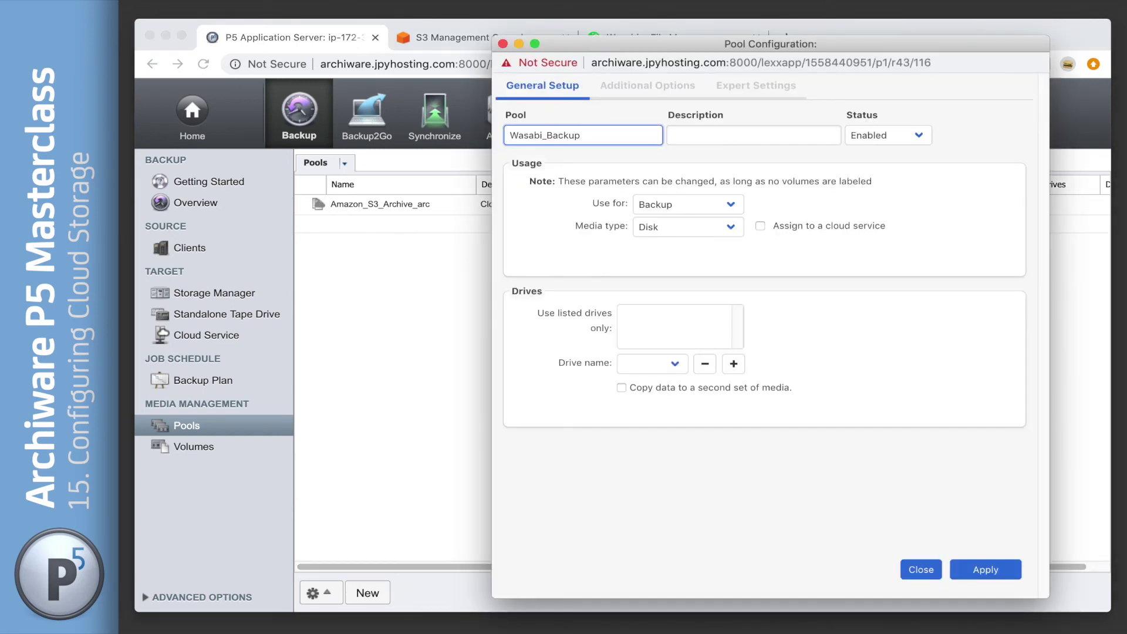
{"action": "left_click", "coordinate": [760, 227]}
{"action": "left_click", "coordinate": [723, 251]}
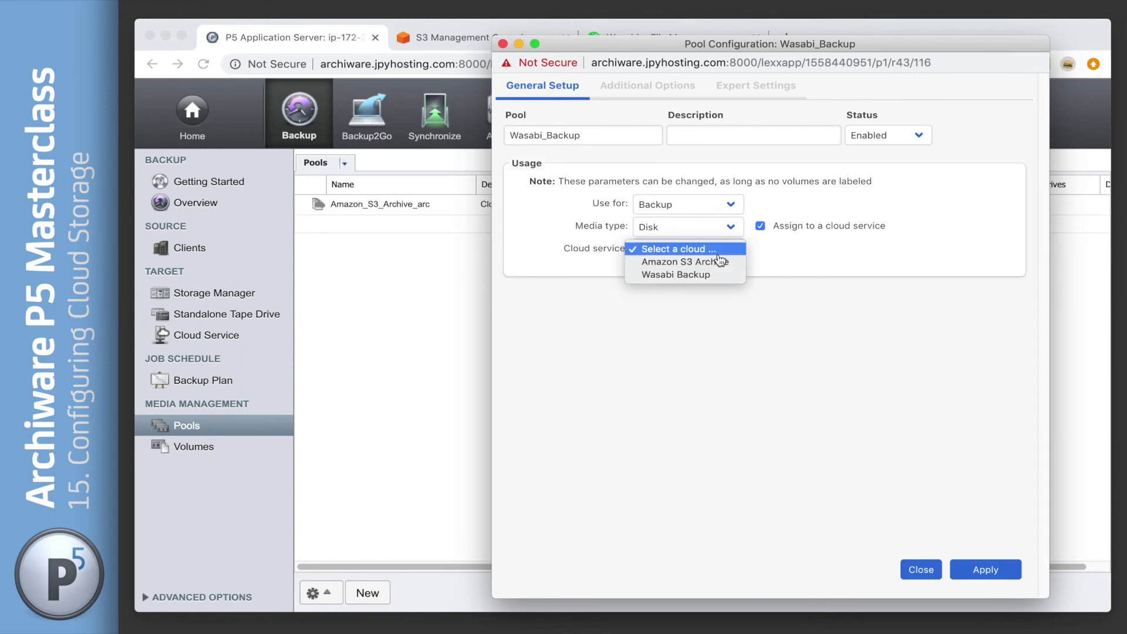
{"action": "left_click", "coordinate": [718, 275]}
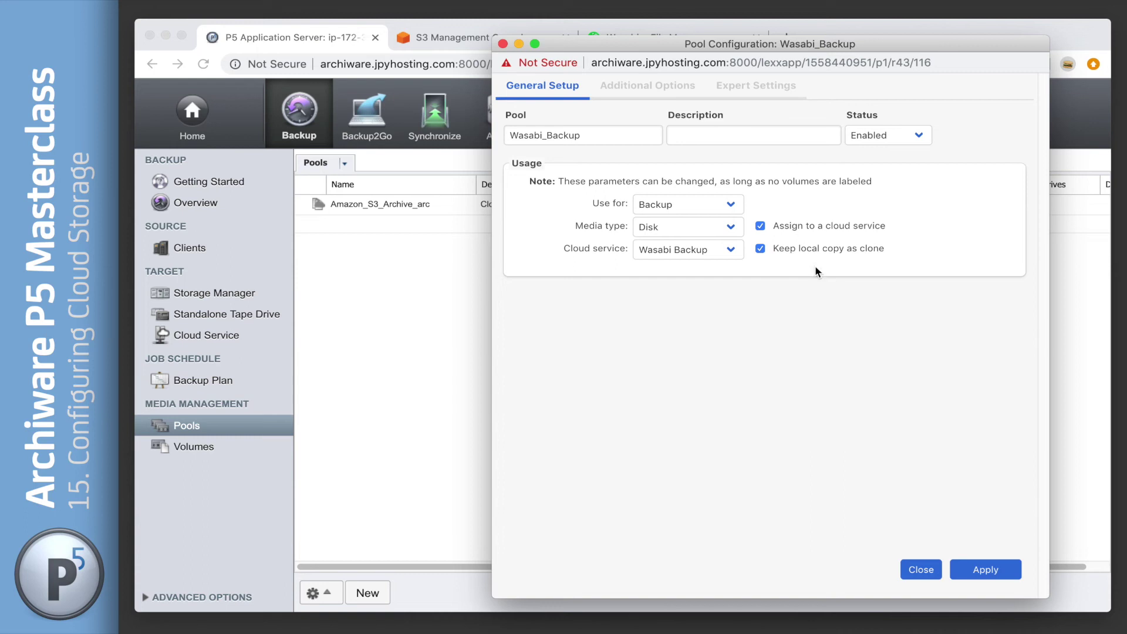
{"action": "left_click", "coordinate": [989, 571]}
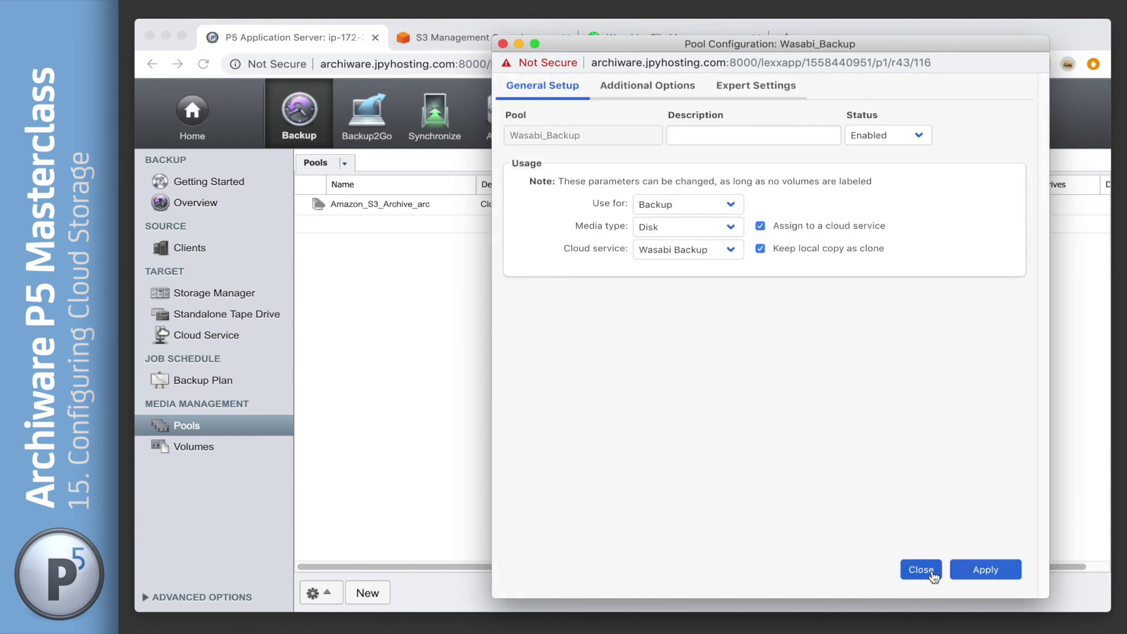
{"action": "left_click", "coordinate": [922, 570]}
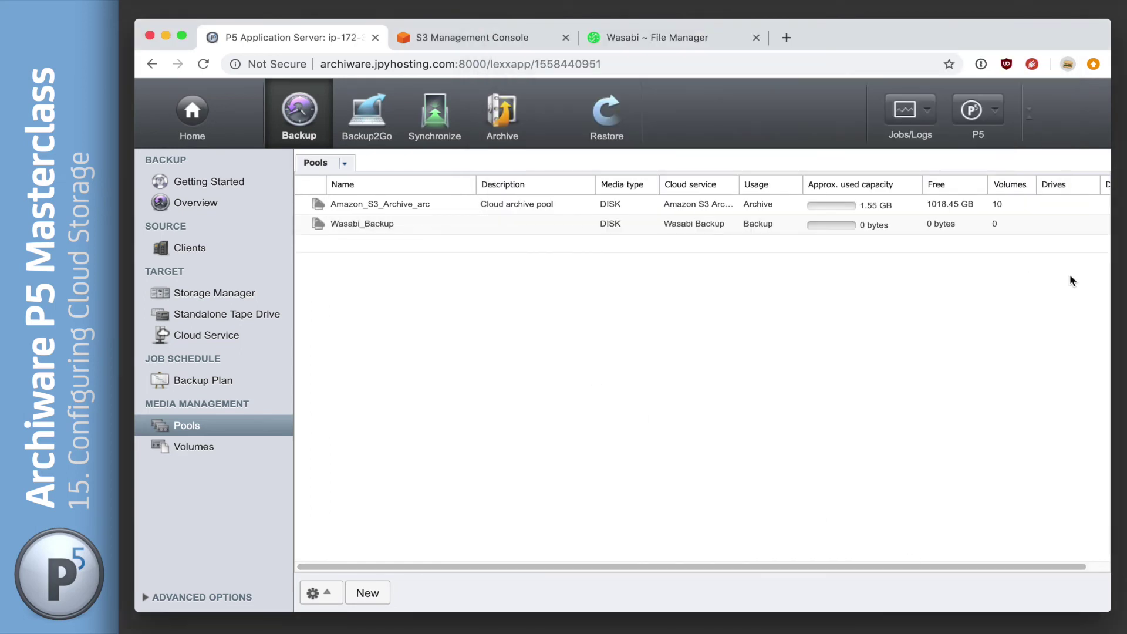
Label slots 1 to 5 of disk_lib_2 for the Wasabi_Backup pool and dismiss the notice.
{"action": "left_click", "coordinate": [216, 295]}
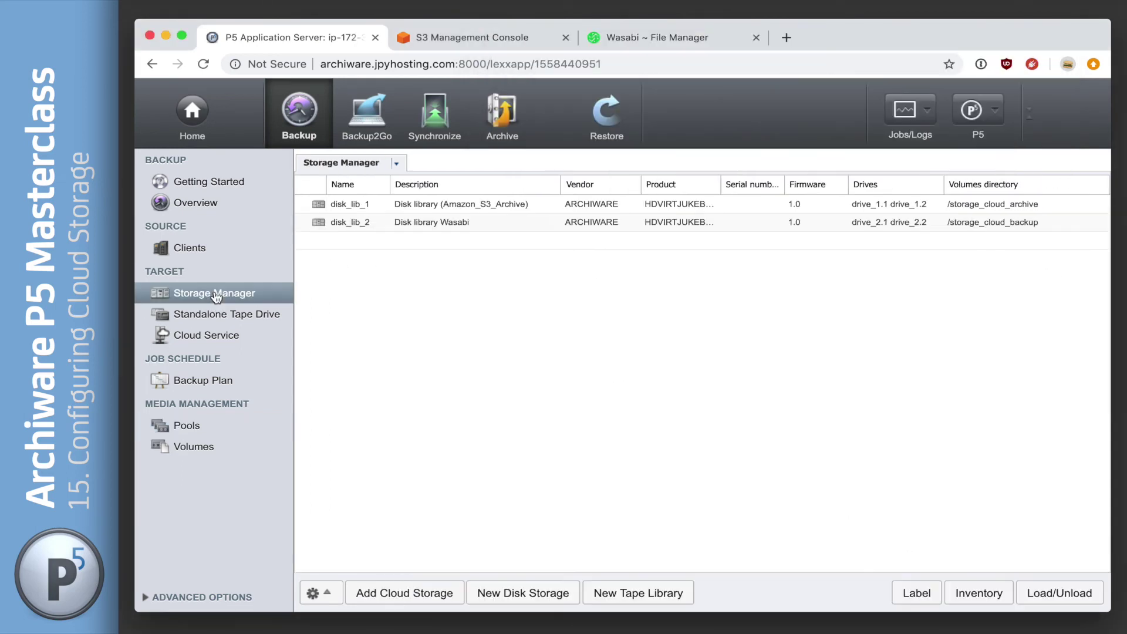
{"action": "left_click", "coordinate": [425, 224]}
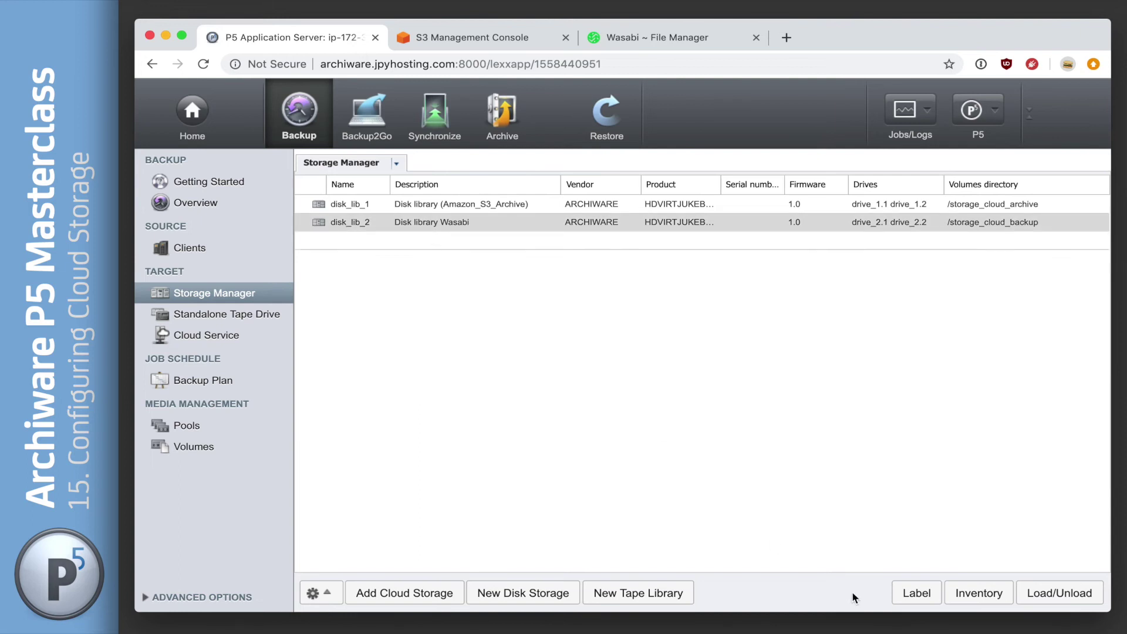
{"action": "left_click", "coordinate": [916, 594]}
{"action": "left_click", "coordinate": [630, 240]}
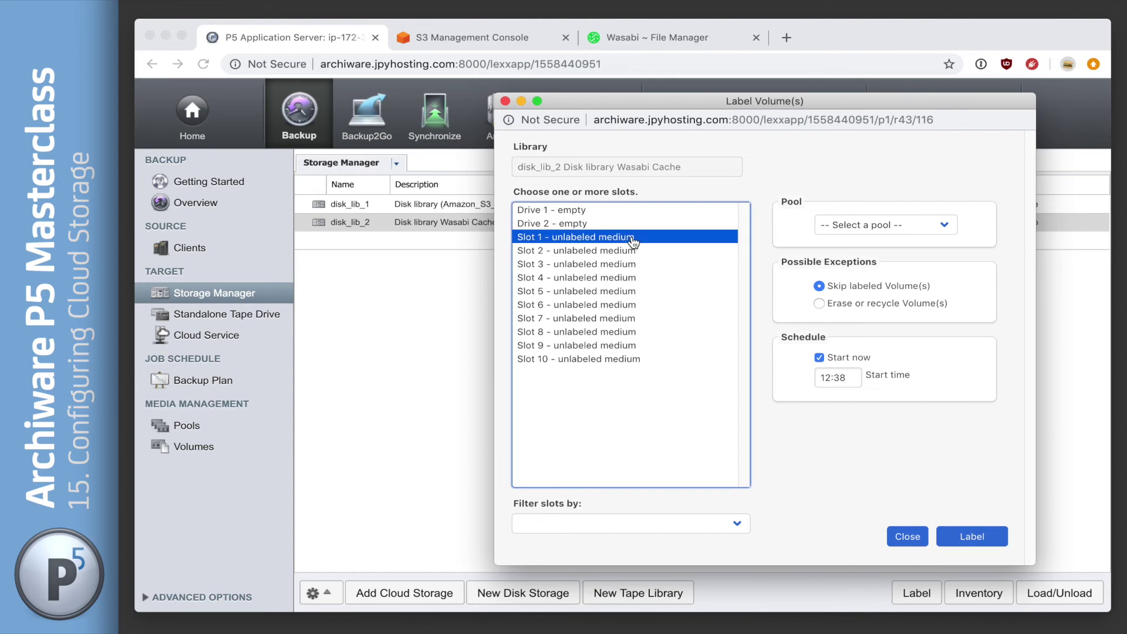
{"action": "left_click", "coordinate": [574, 295], "text": "shift"}
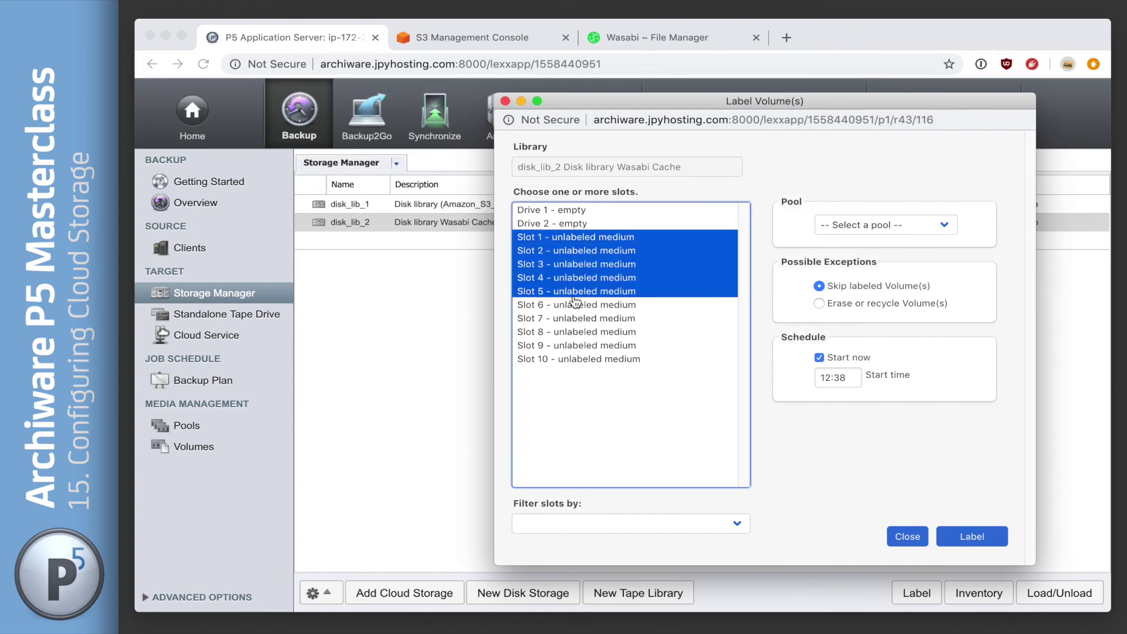
{"action": "left_click", "coordinate": [869, 230]}
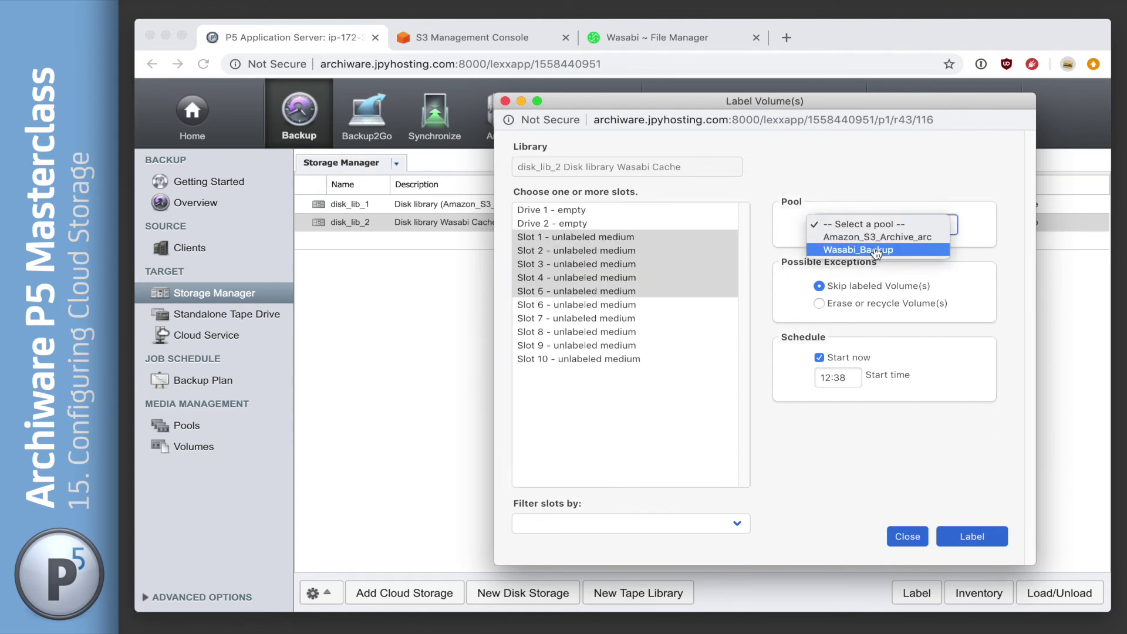
{"action": "left_click", "coordinate": [876, 251]}
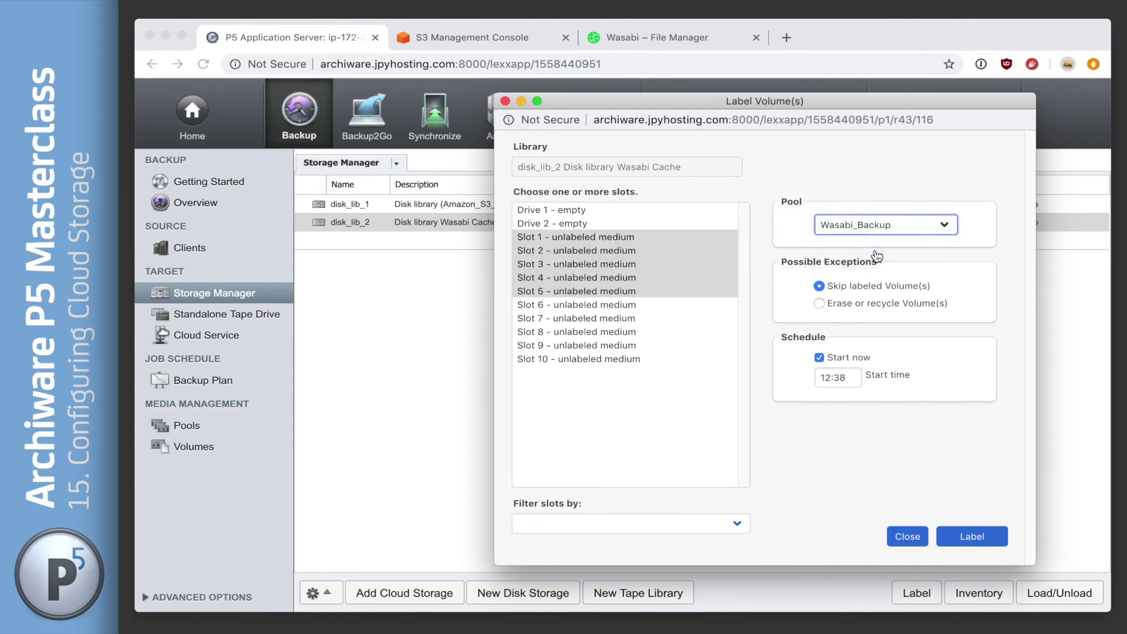
{"action": "left_click", "coordinate": [973, 538]}
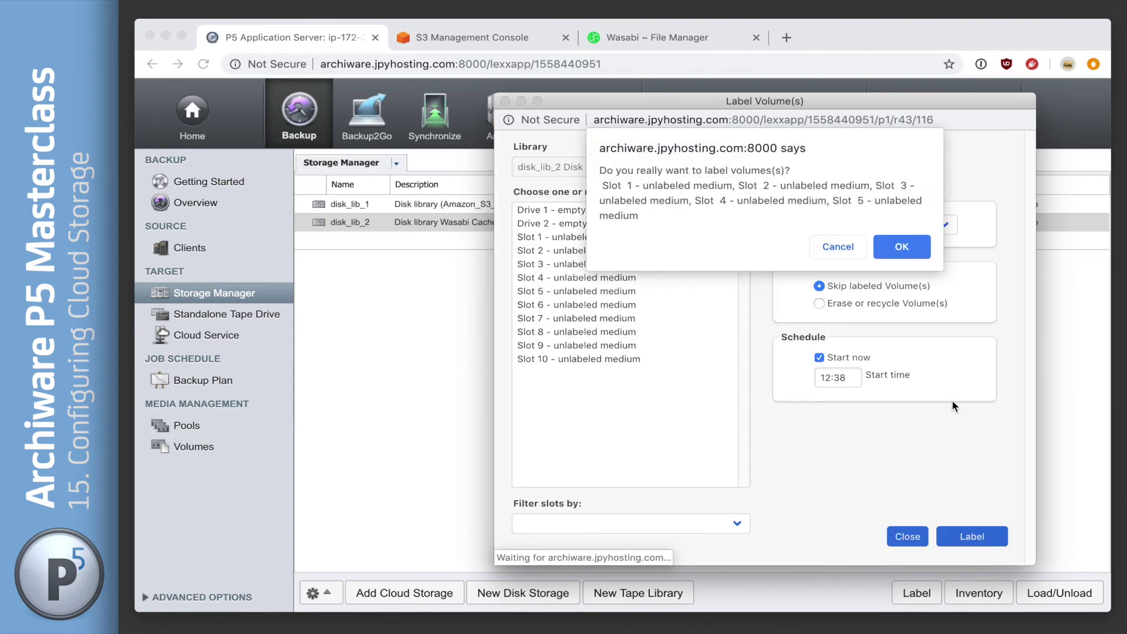
{"action": "left_click", "coordinate": [902, 246]}
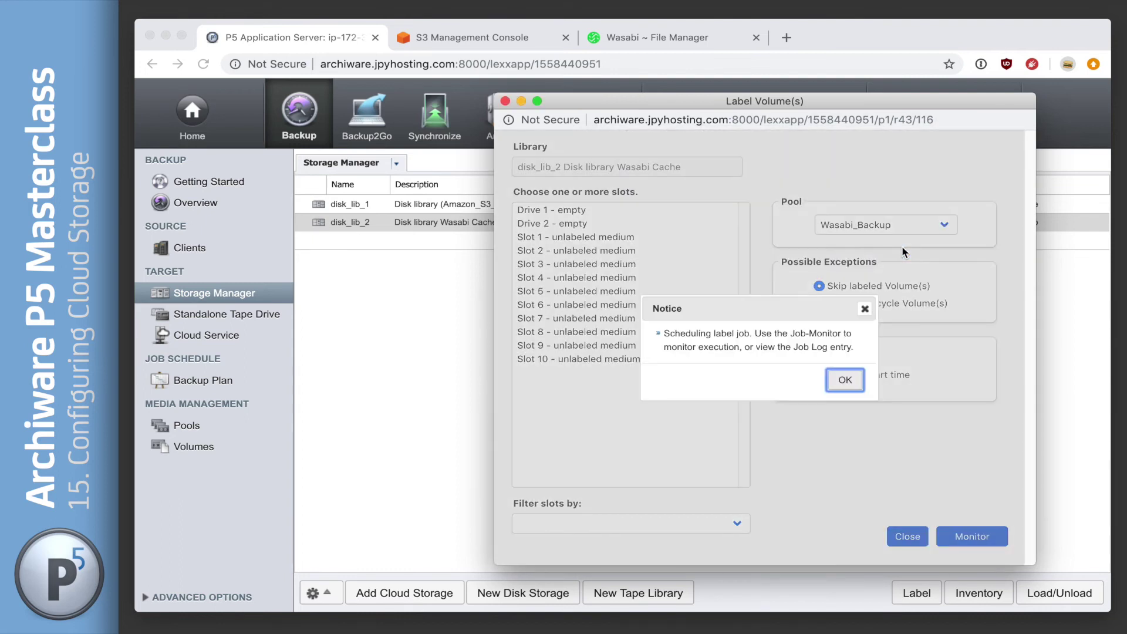
{"action": "left_click", "coordinate": [845, 378]}
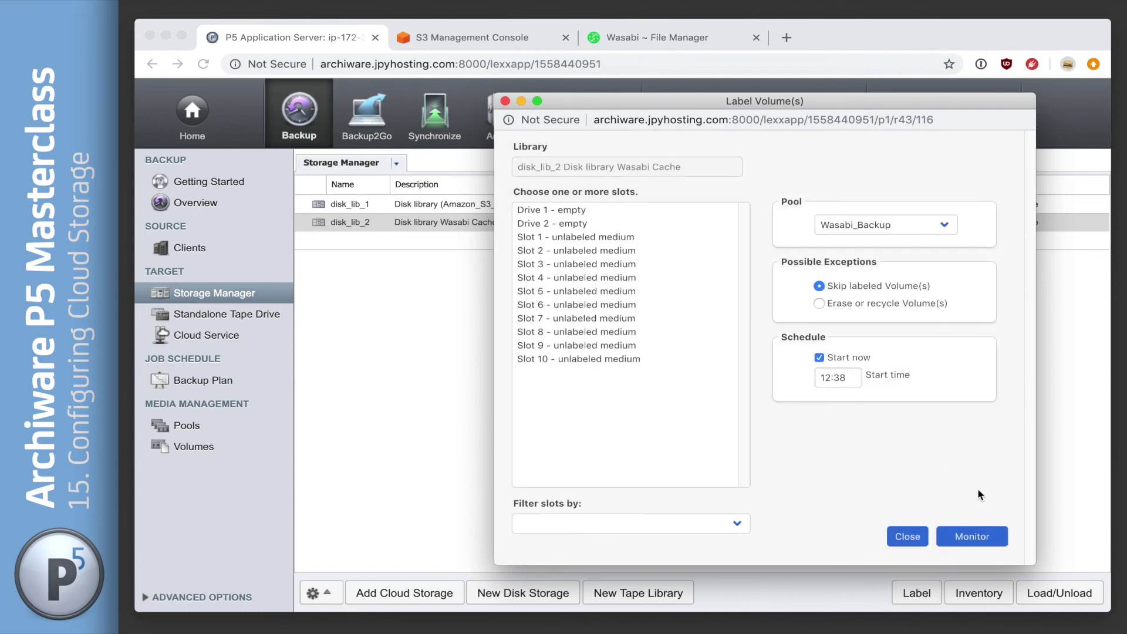
Examine the labeling job's details in the job monitor, refresh the archiware.demo bucket in Wasabi, and return to Archiware P5.
{"action": "left_click", "coordinate": [972, 536]}
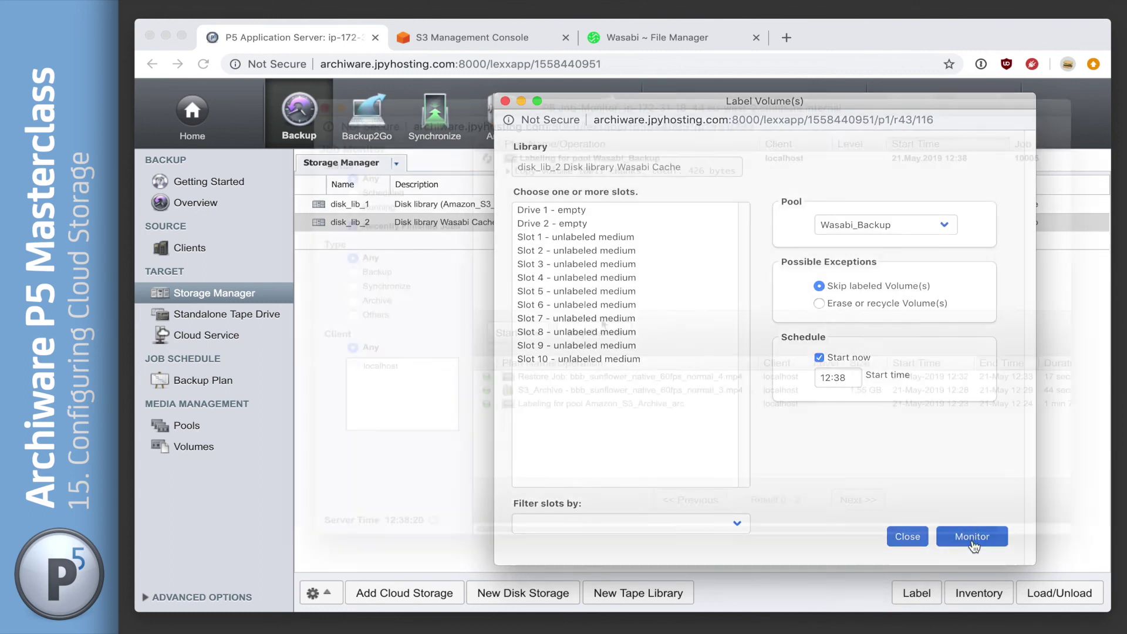
{"action": "left_click", "coordinate": [507, 171]}
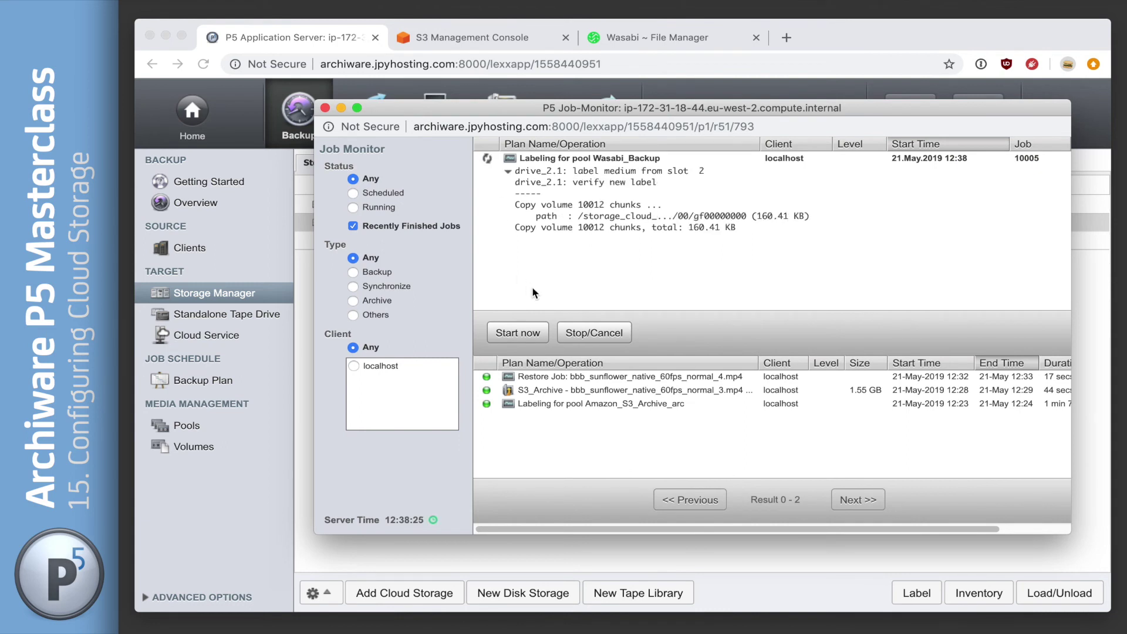
{"action": "left_click", "coordinate": [639, 37]}
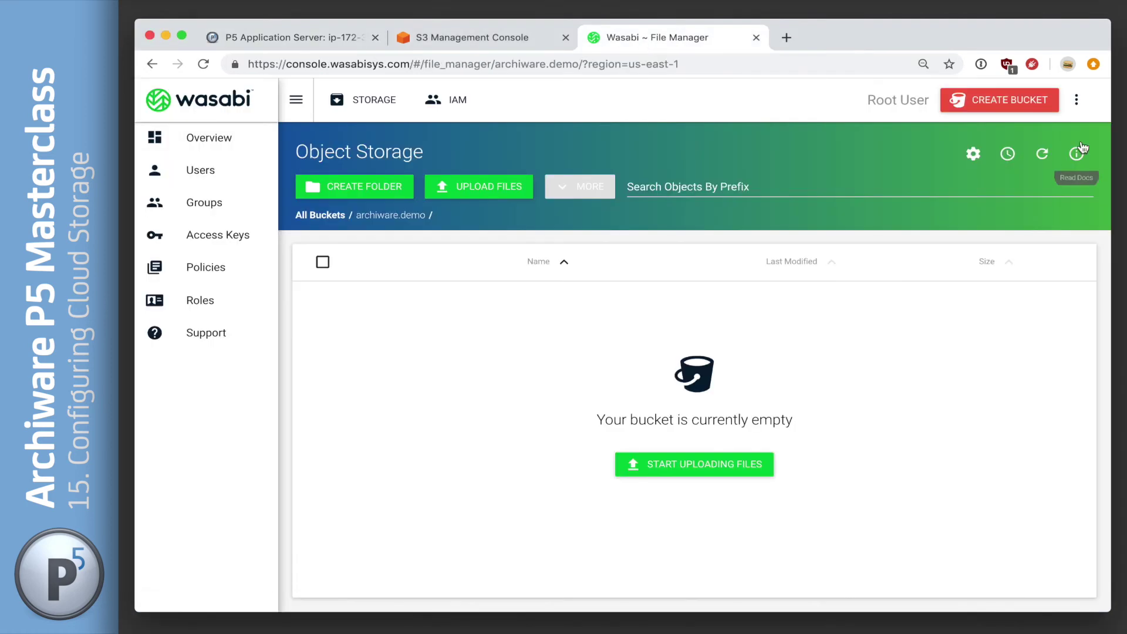
{"action": "left_click", "coordinate": [1037, 156]}
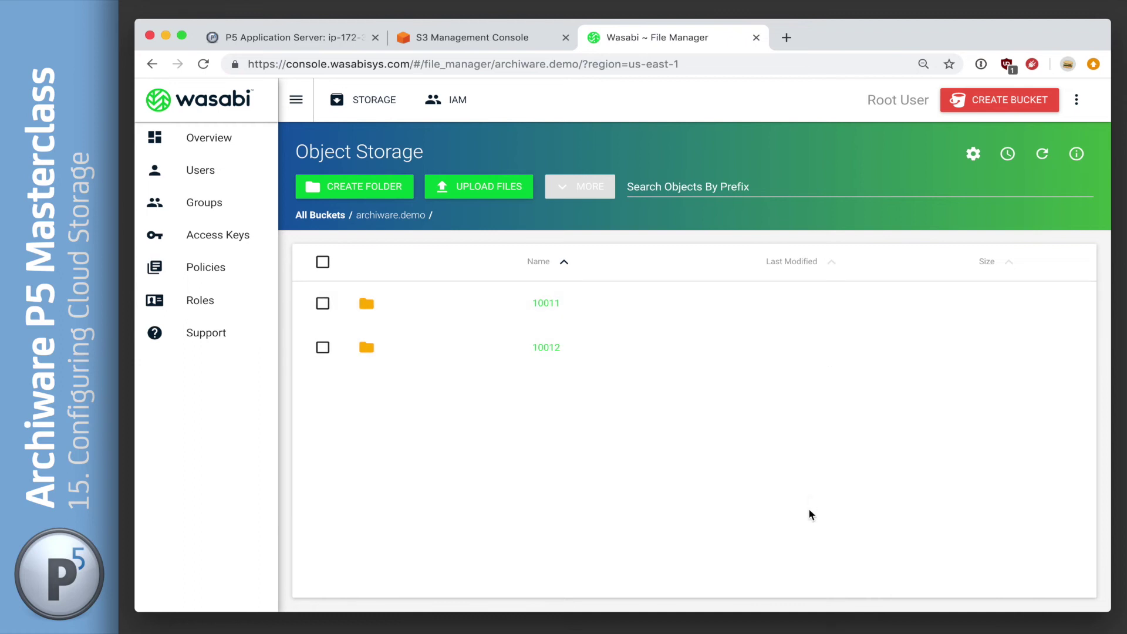
{"action": "left_click", "coordinate": [1044, 160]}
{"action": "left_click", "coordinate": [1044, 162]}
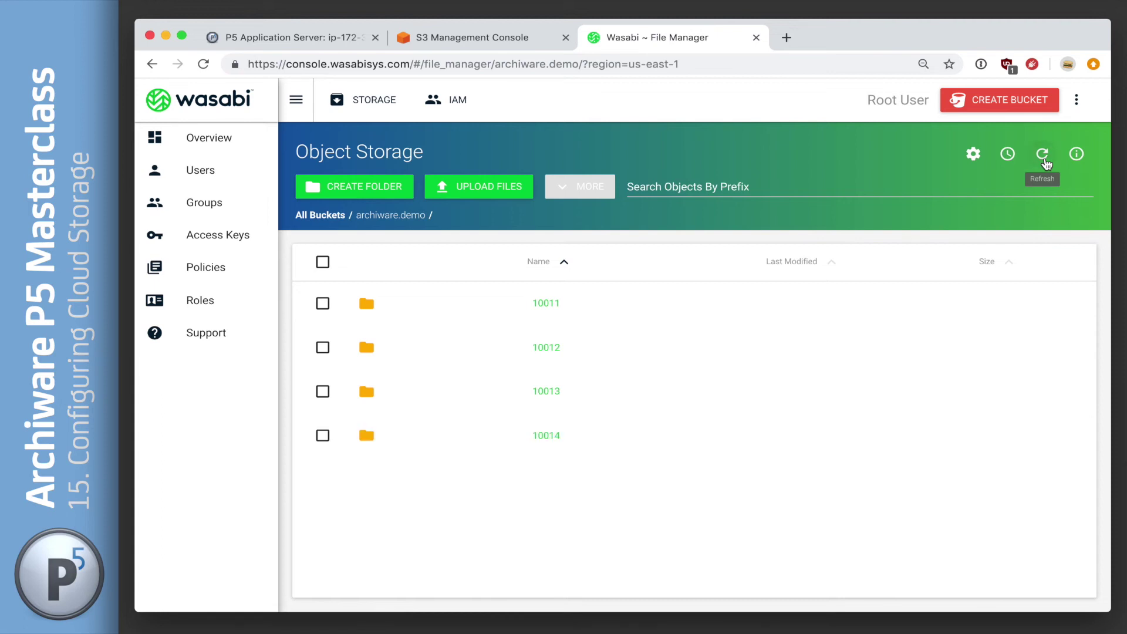
{"action": "left_click", "coordinate": [314, 46]}
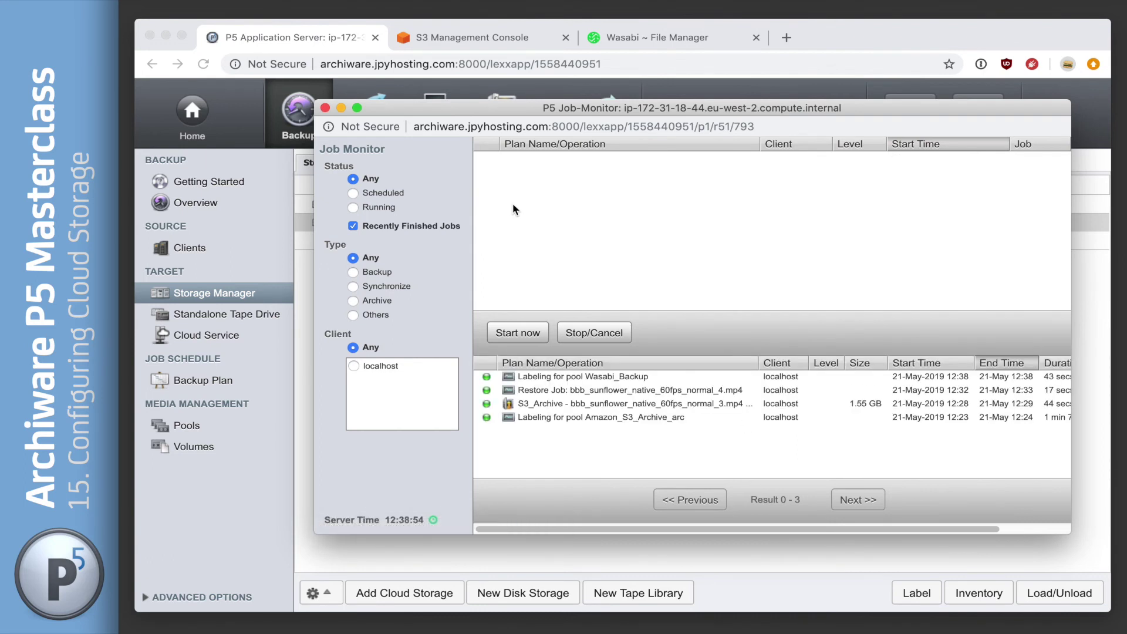
Switch to Terminal, print the current working directory and list all its contents in long format.
{"action": "key", "text": "super+Tab"}
{"action": "type", "text": "pwd"}
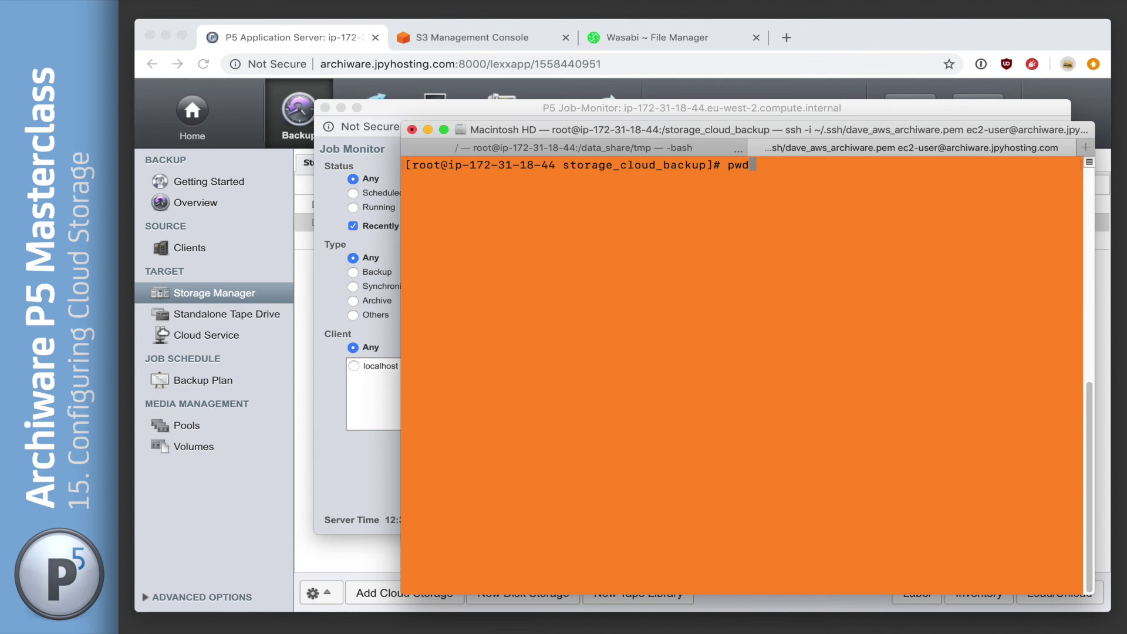
{"action": "key", "text": "Return"}
{"action": "type", "text": "ls -al"}
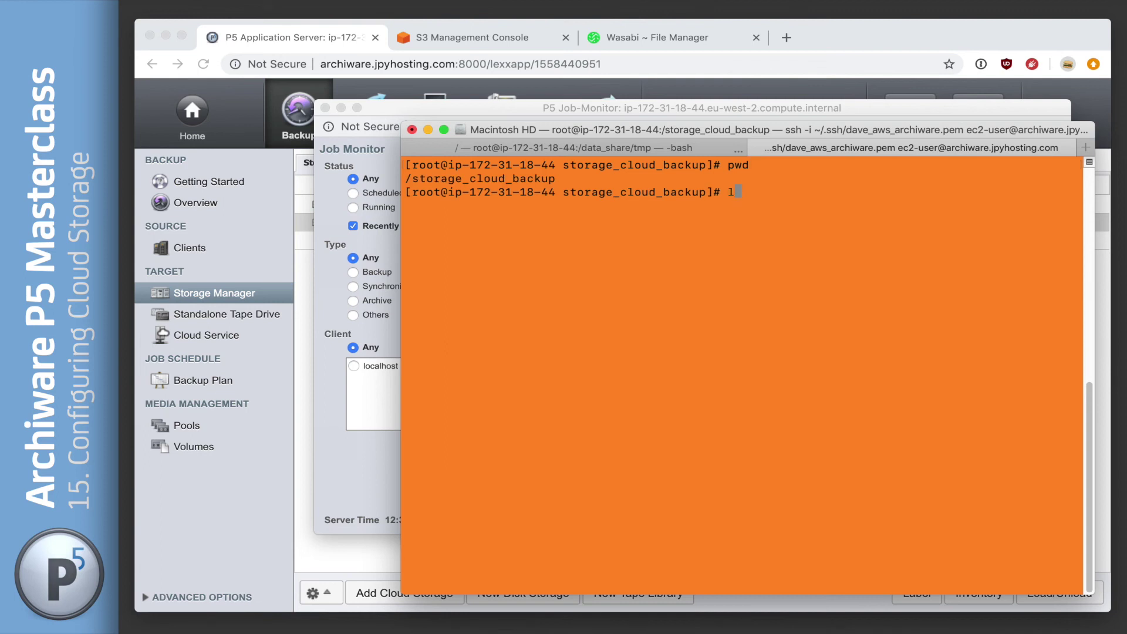
{"action": "key", "text": "Return"}
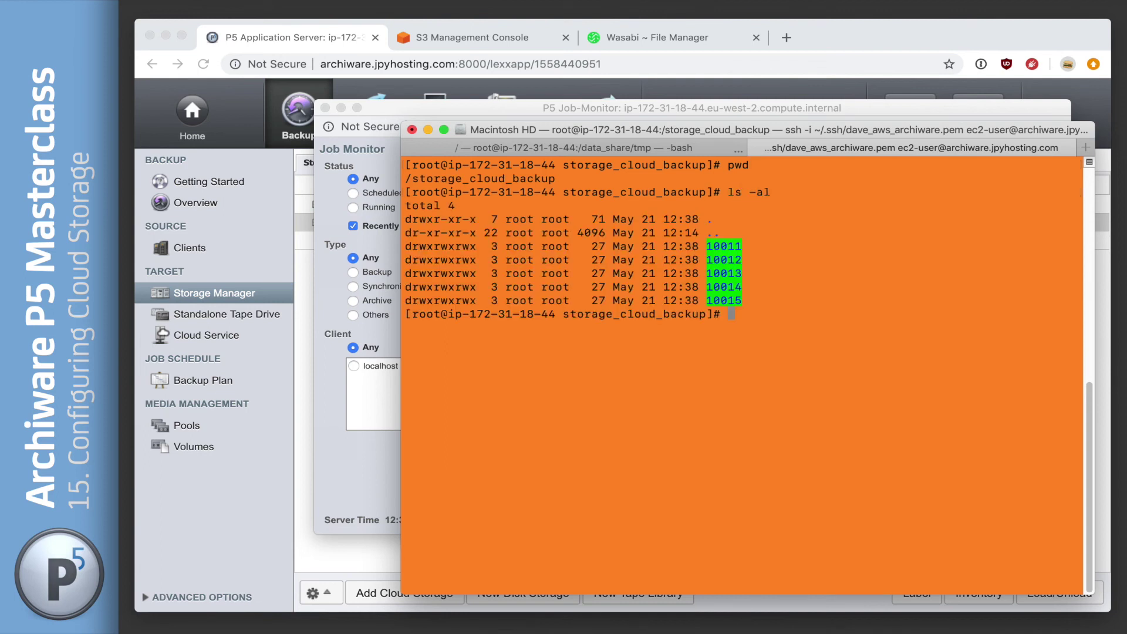
Go down from folder 10011 through its nested 00 folders to 10011/00/00/00, listing the contents along the way.
{"action": "type", "text": "cd 10011"}
{"action": "key", "text": "Tab"}
{"action": "key", "text": "Tab"}
{"action": "key", "text": "Tab"}
{"action": "key", "text": "Return"}
{"action": "type", "text": "ls -al"}
{"action": "key", "text": "Return"}
{"action": "type", "text": "cd 00"}
{"action": "key", "text": "Return"}
{"action": "type", "text": "ls -al"}
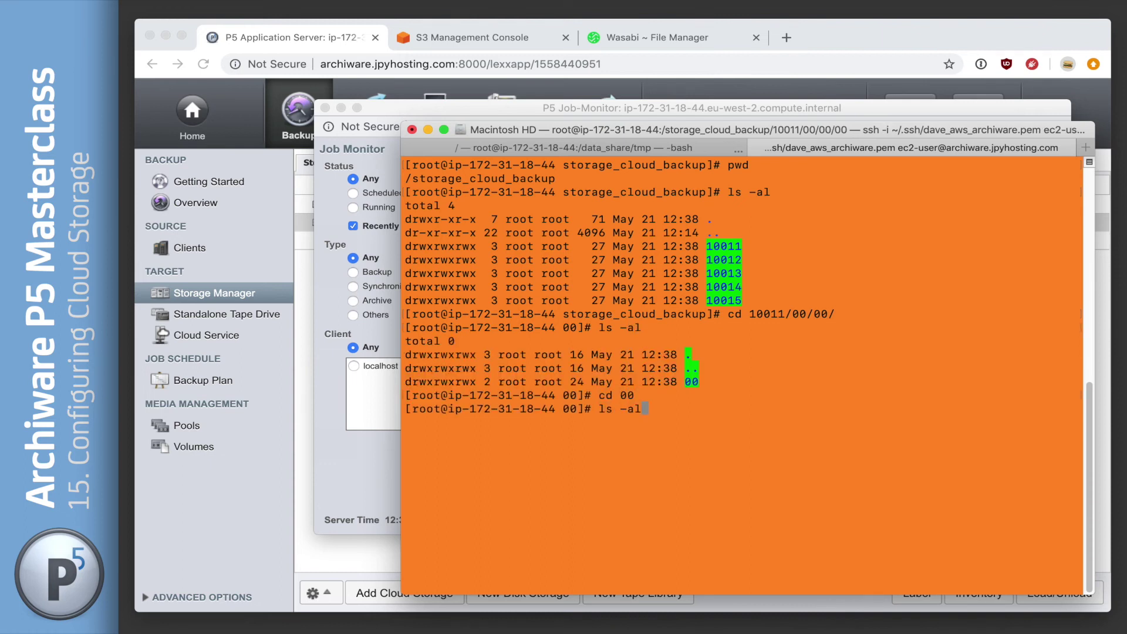
{"action": "key", "text": "Return"}
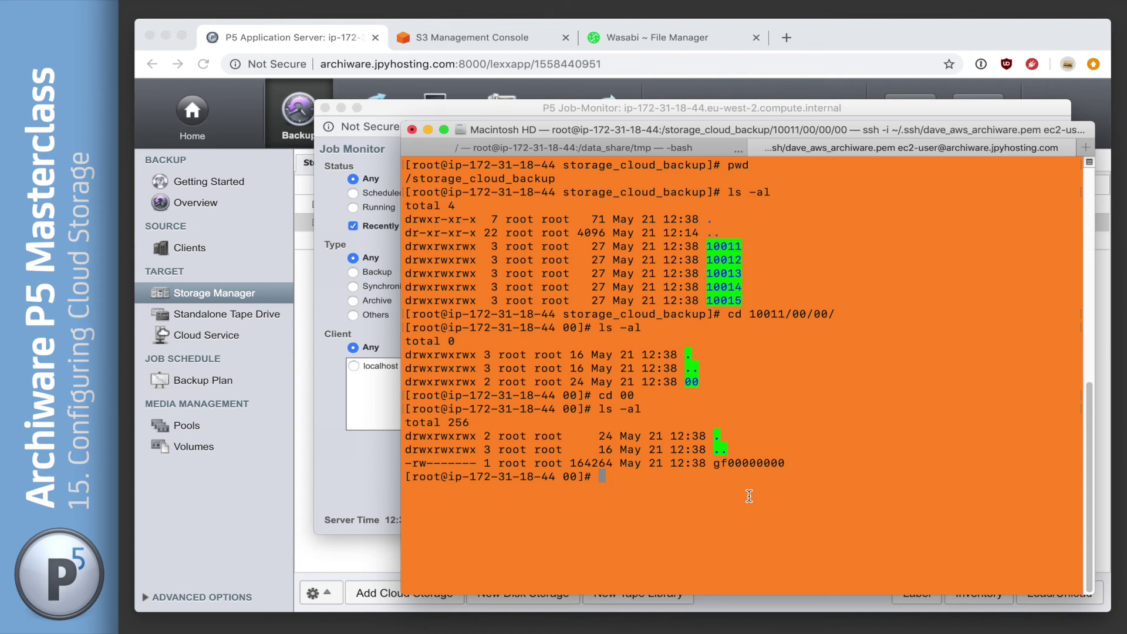
Return to Archiware P5 and create a new backup plan with the description wasabi_backup.
{"action": "left_click", "coordinate": [811, 40]}
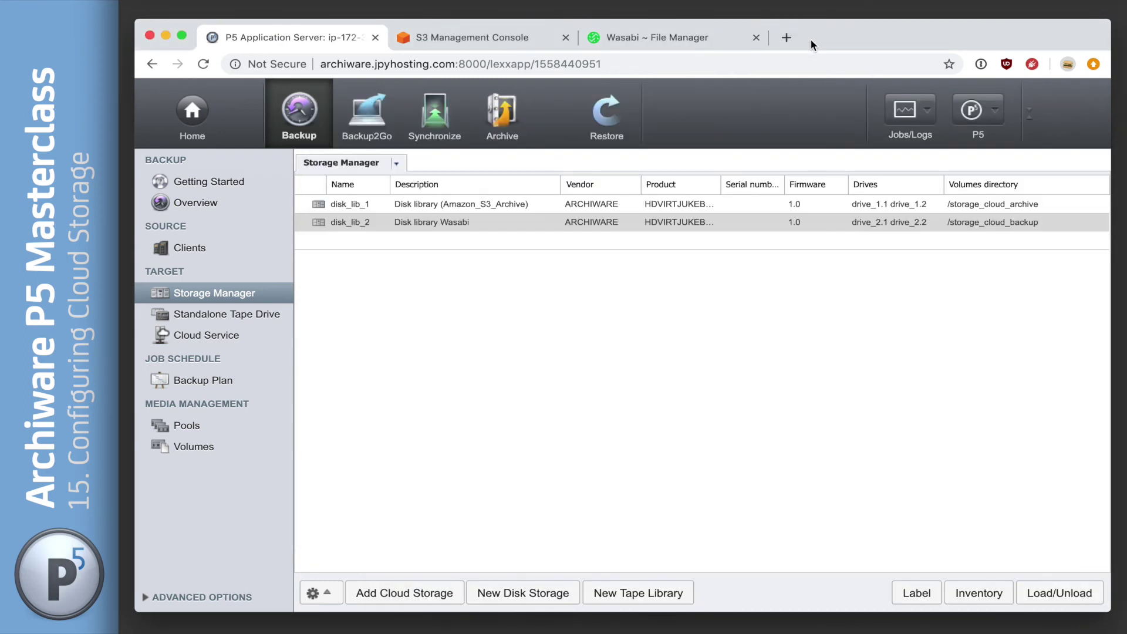
{"action": "left_click", "coordinate": [244, 381]}
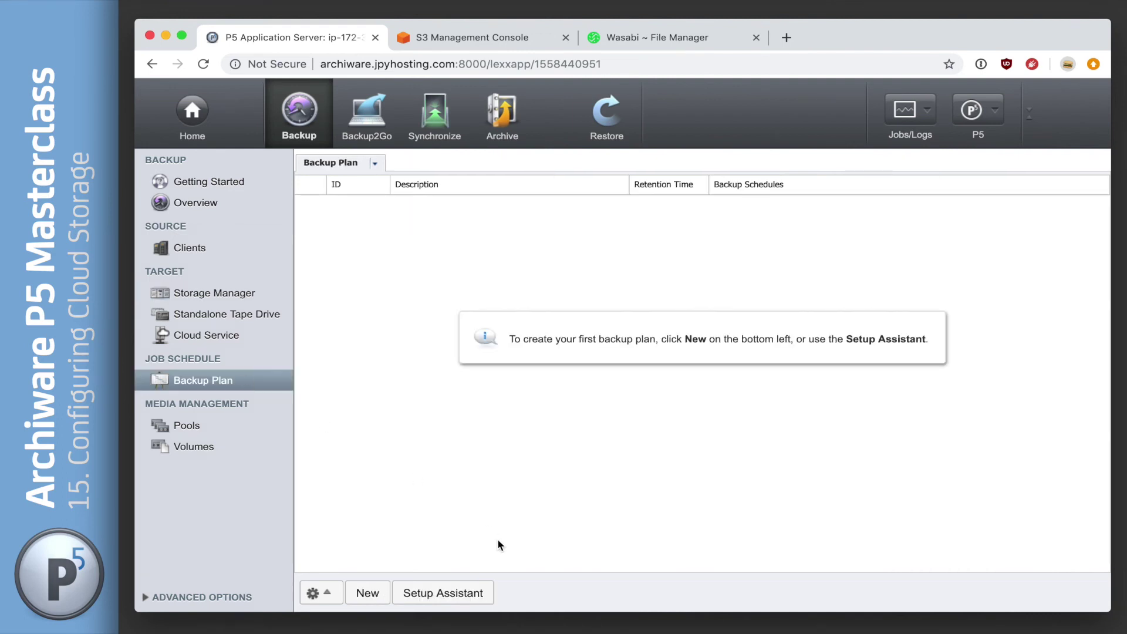
{"action": "left_click", "coordinate": [369, 593]}
{"action": "left_click", "coordinate": [644, 136]}
{"action": "left_click_drag", "start_coordinate": [643, 136], "coordinate": [558, 109]}
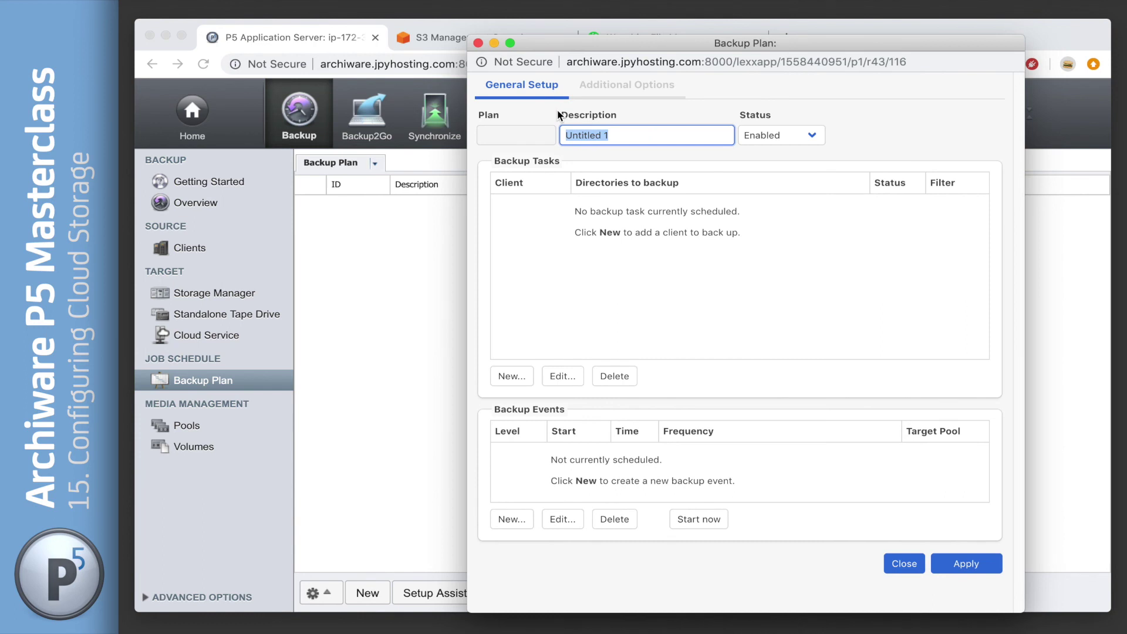
{"action": "type", "text": "wasabi_backup"}
{"action": "key", "text": "Return"}
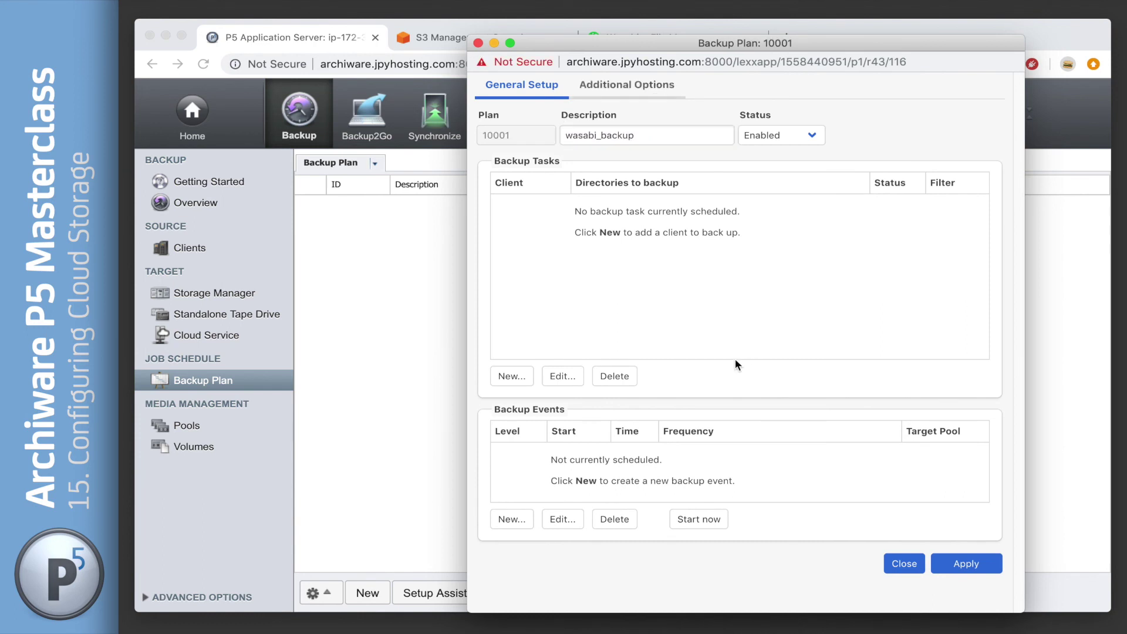
Add a backup task to the wasabi_backup plan for client localhost, backing up the /data_share/images folder.
{"action": "left_click", "coordinate": [503, 381]}
{"action": "left_click", "coordinate": [725, 164]}
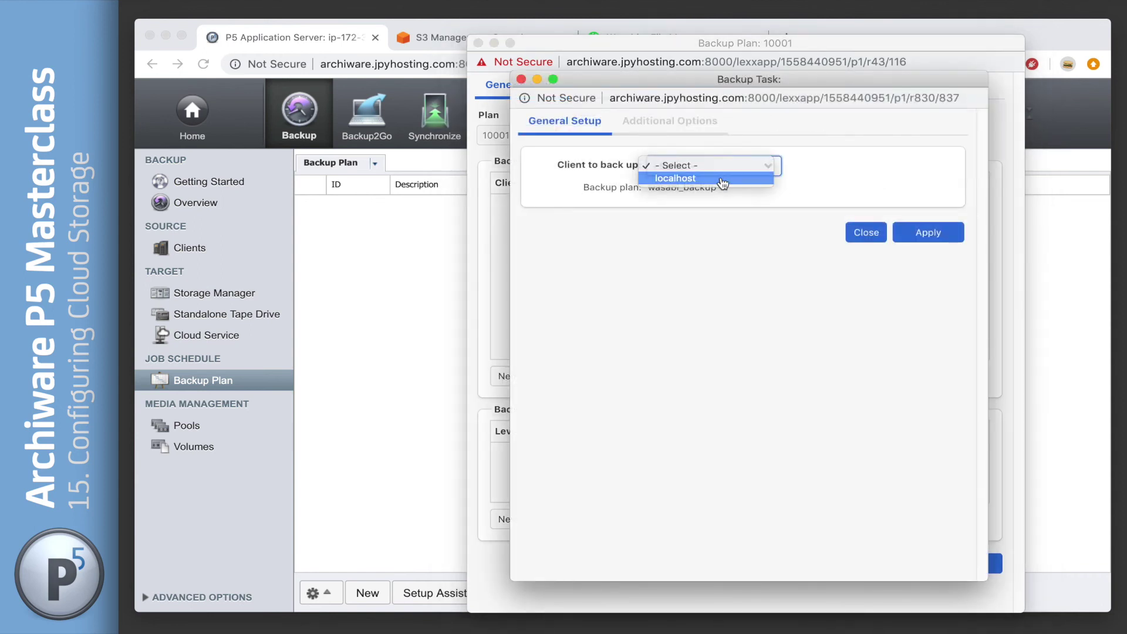
{"action": "left_click", "coordinate": [675, 179]}
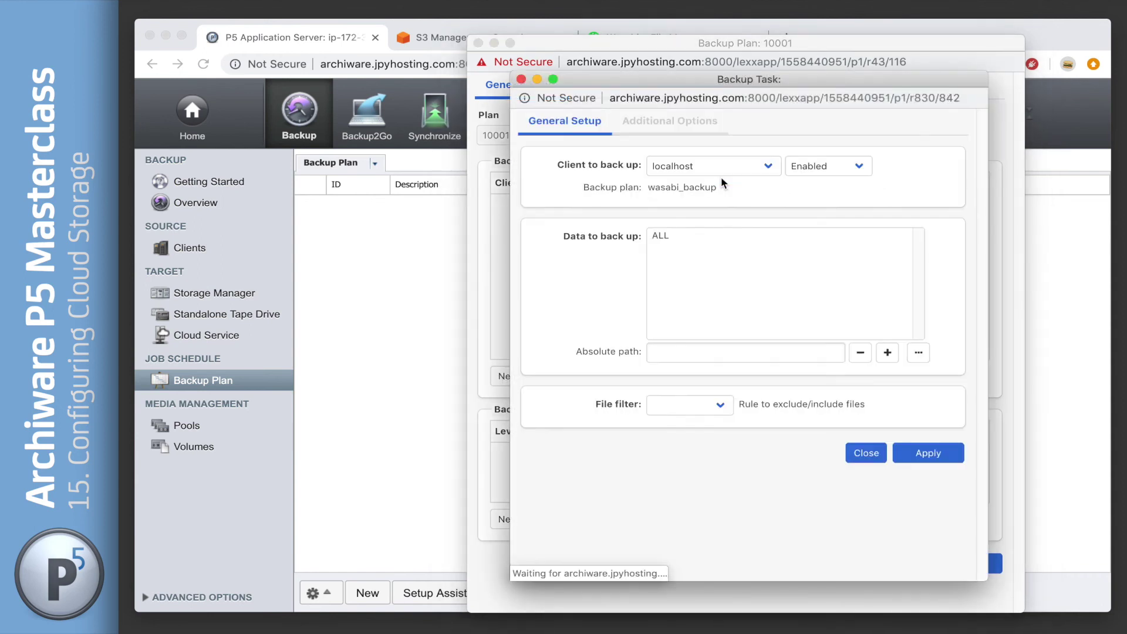
{"action": "left_click", "coordinate": [919, 354]}
{"action": "double_click", "coordinate": [786, 239]}
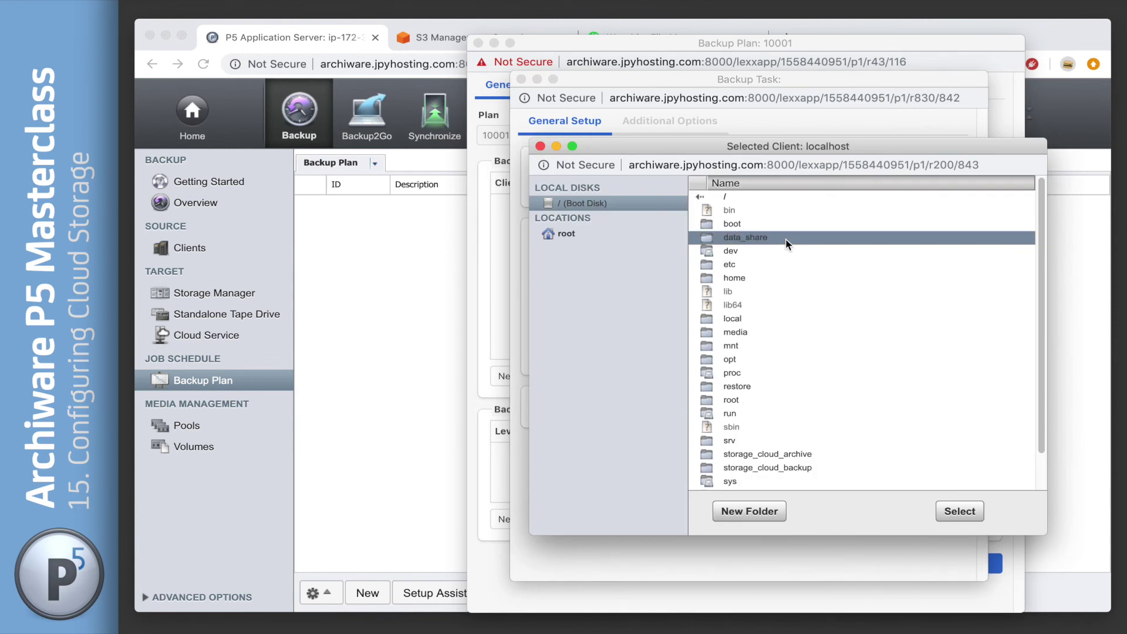
{"action": "left_click", "coordinate": [752, 386]}
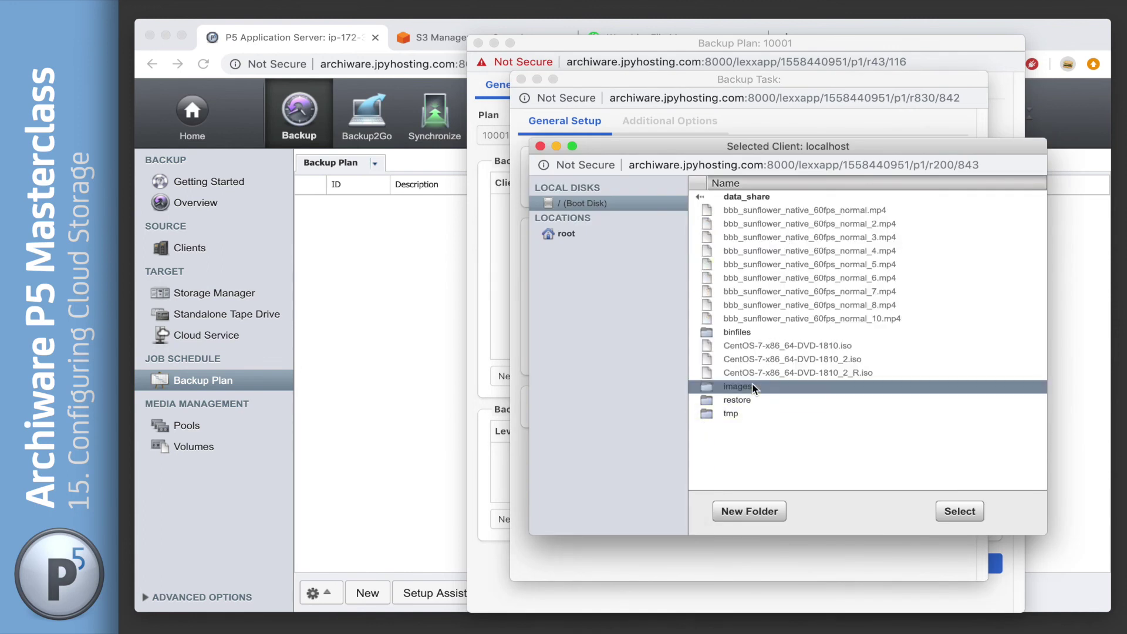
{"action": "left_click", "coordinate": [959, 511]}
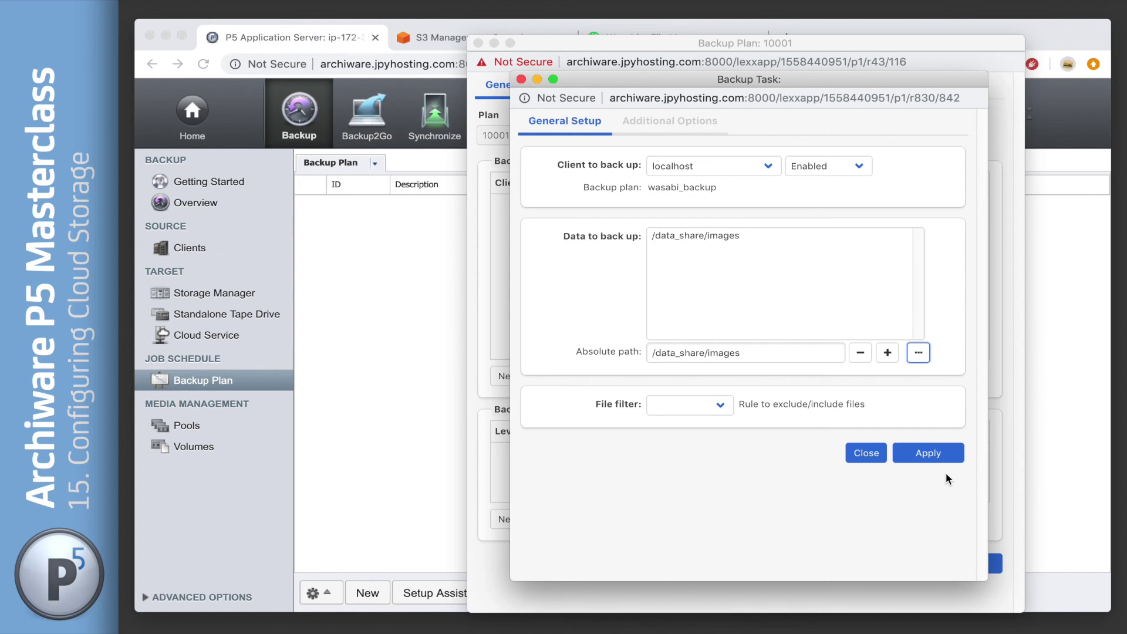
{"action": "left_click", "coordinate": [932, 453]}
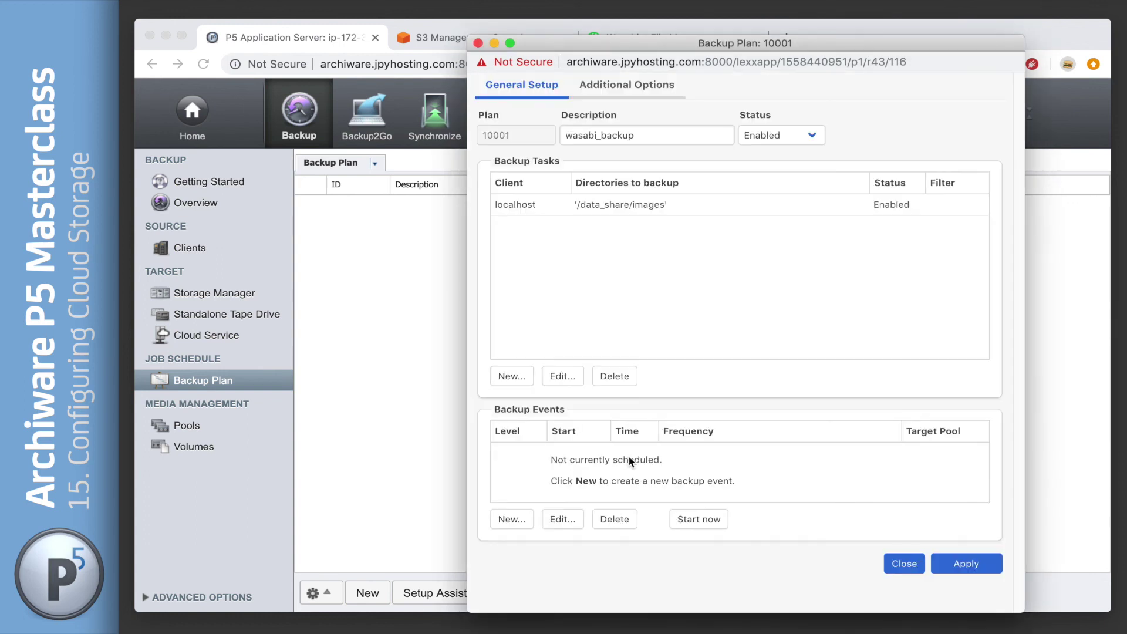
Add an incremental backup event to the plan that runs daily and targets the Wasabi_Backup pool.
{"action": "left_click", "coordinate": [509, 519]}
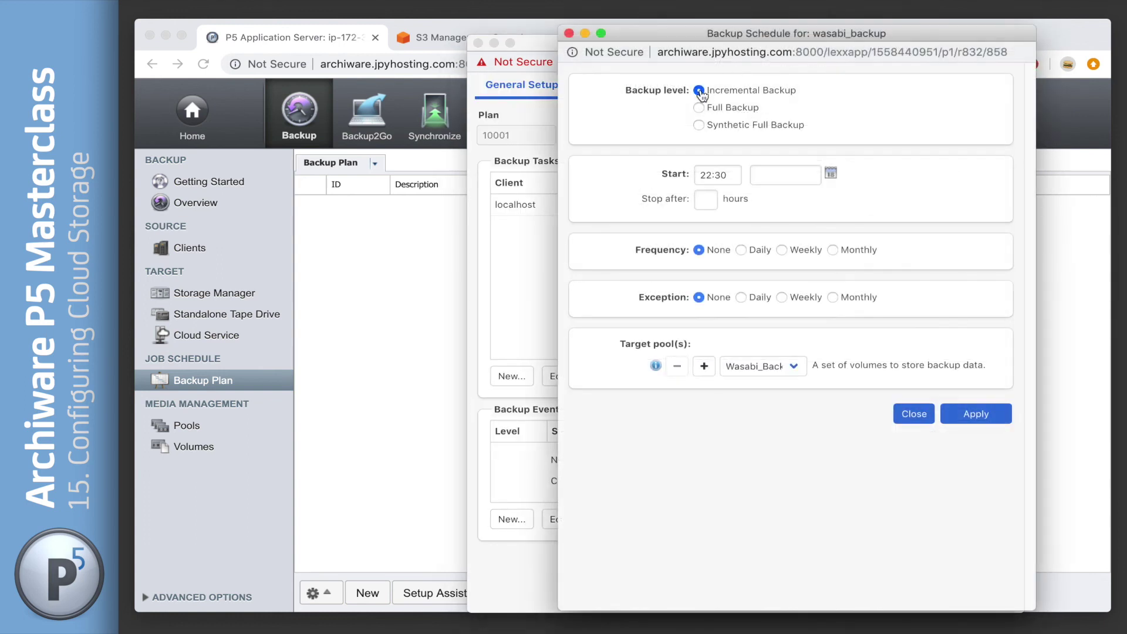
{"action": "left_click", "coordinate": [741, 249]}
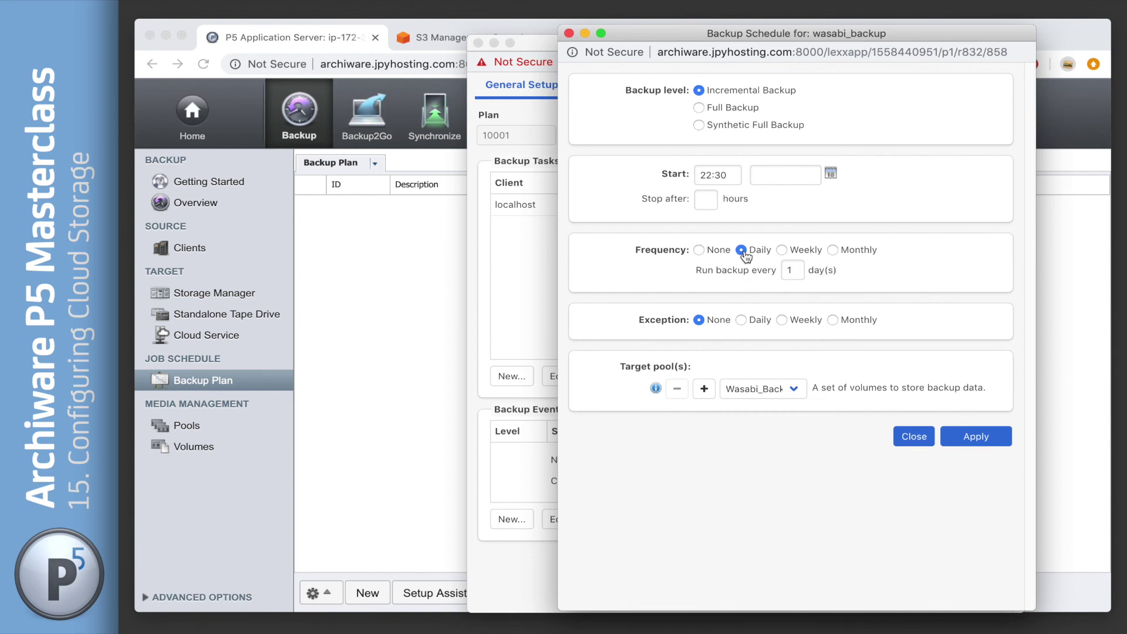
{"action": "left_click", "coordinate": [777, 397]}
{"action": "left_click", "coordinate": [777, 392]}
{"action": "left_click", "coordinate": [974, 437]}
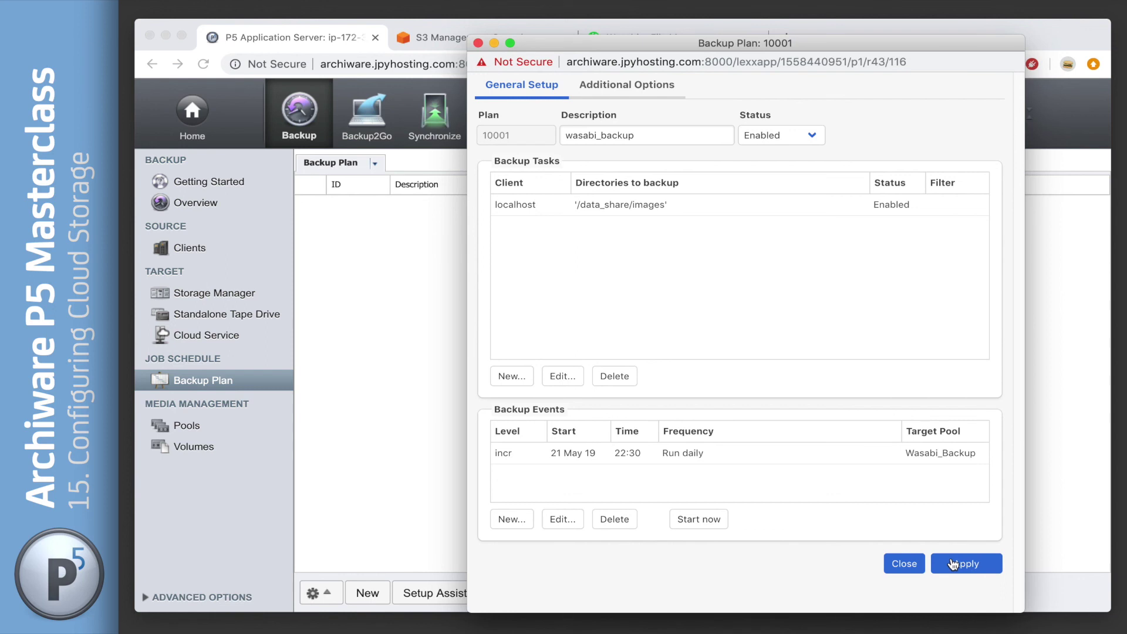
Start the plan's incremental backup event immediately for all listed clients and dismiss the notice.
{"action": "left_click", "coordinate": [646, 454]}
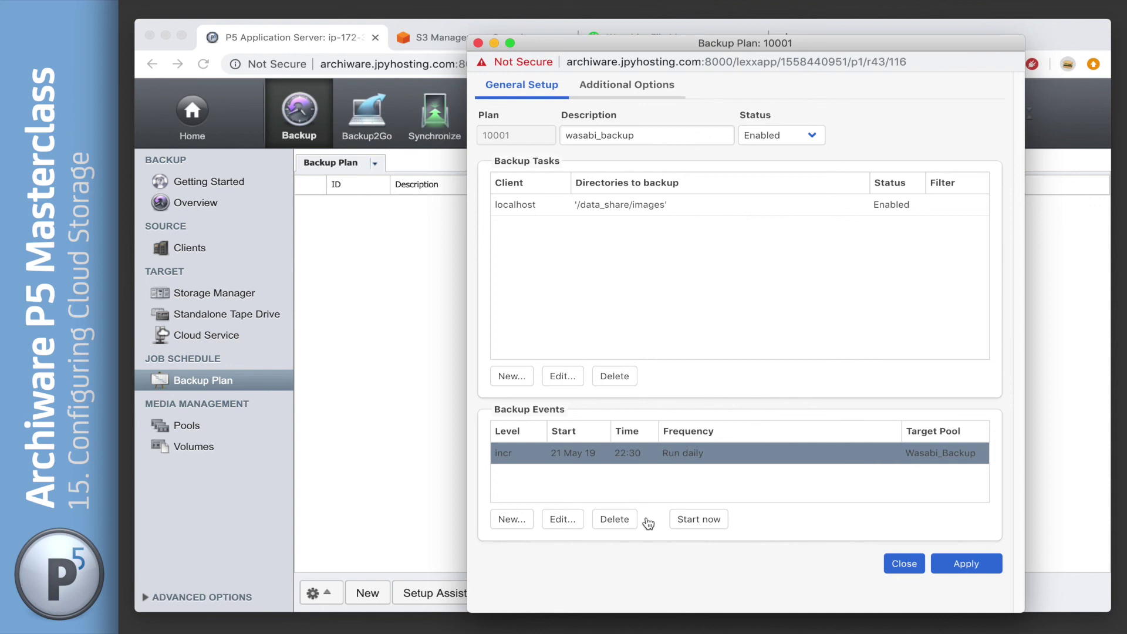
{"action": "left_click", "coordinate": [697, 527]}
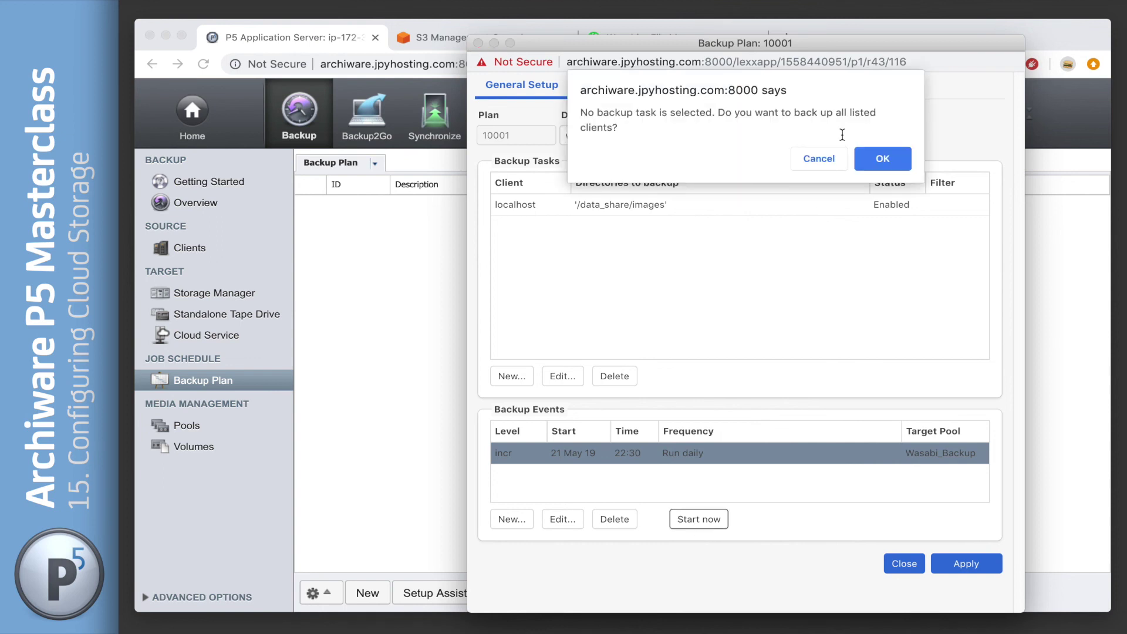
{"action": "left_click", "coordinate": [874, 166]}
{"action": "left_click", "coordinate": [826, 373]}
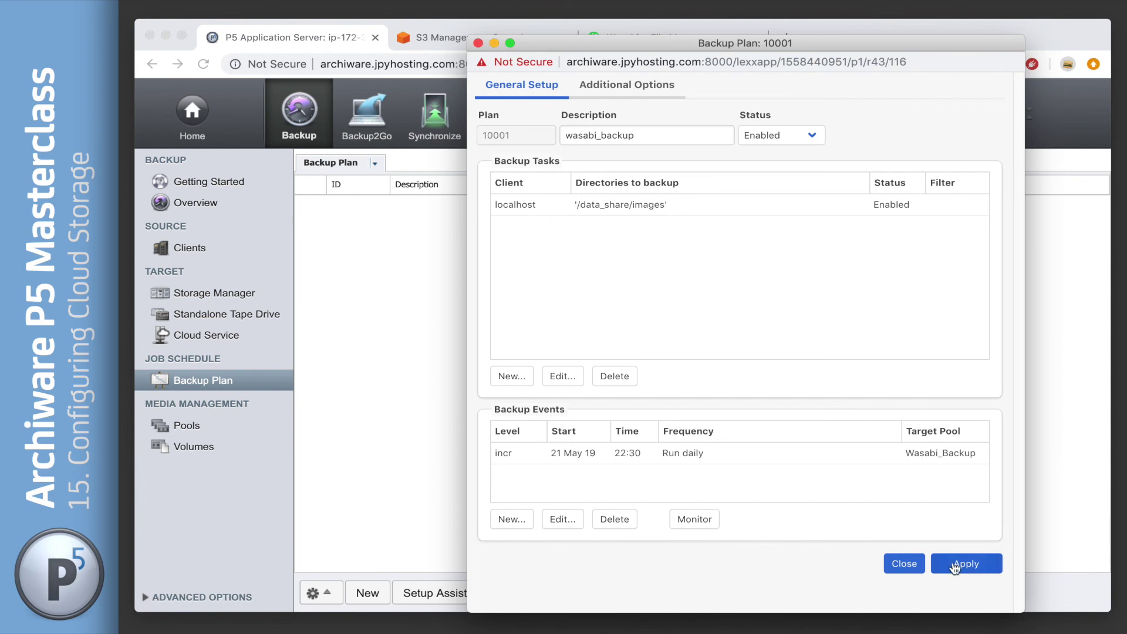
Follow the running wasabi_backup job in the job monitor and select its entry among the finished jobs.
{"action": "left_click", "coordinate": [695, 519]}
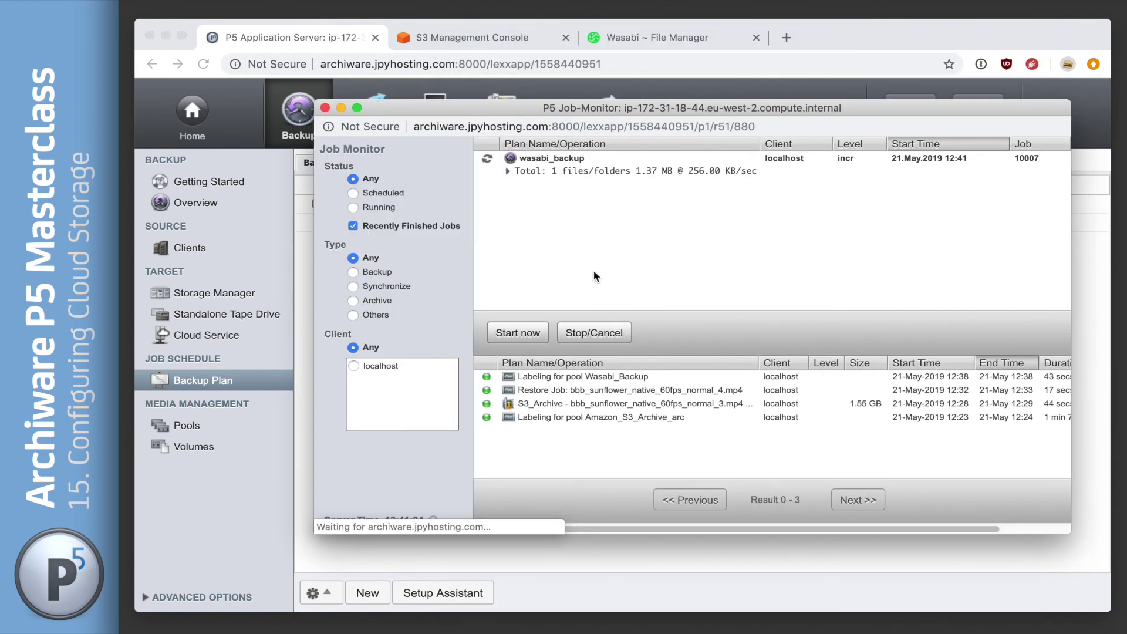
{"action": "left_click", "coordinate": [507, 171]}
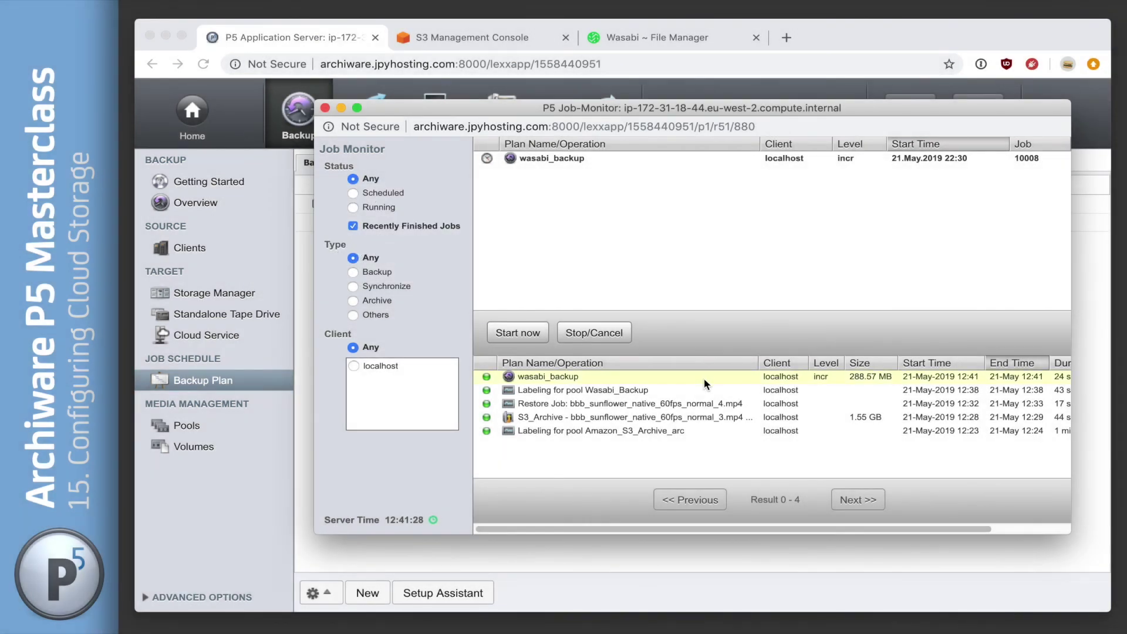
{"action": "left_click", "coordinate": [703, 378]}
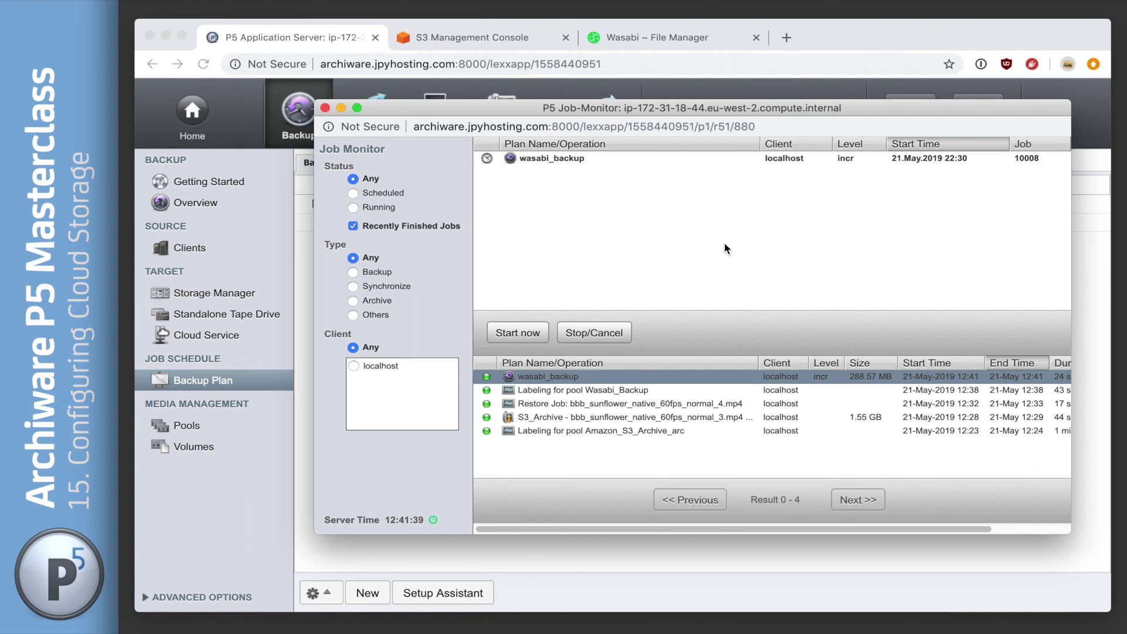
Switch to Terminal, list the volume folder again, also with human-readable sizes, and highlight the three gf files.
{"action": "key", "text": "super+Tab"}
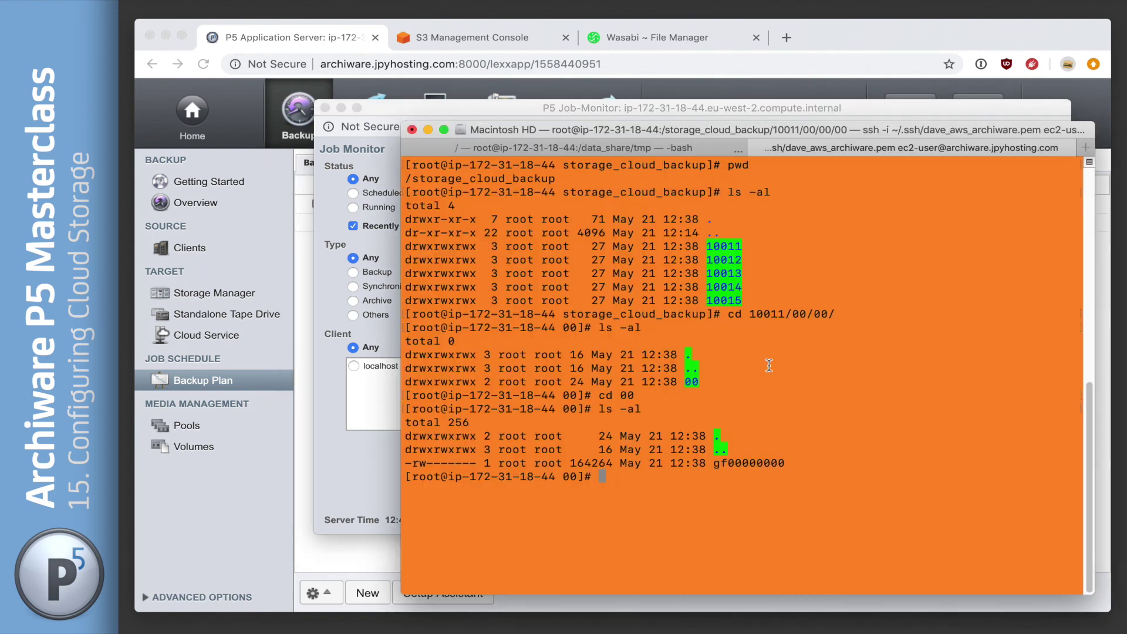
{"action": "type", "text": "ls -al"}
{"action": "key", "text": "Return"}
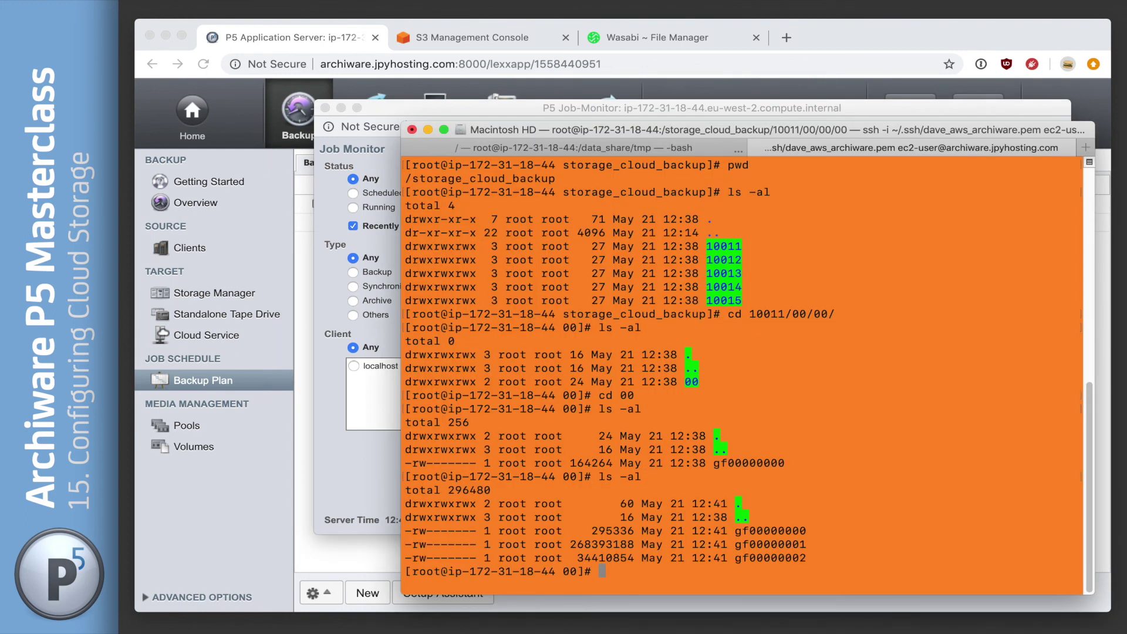
{"action": "key", "text": "Up"}
{"action": "type", "text": "h"}
{"action": "key", "text": "Return"}
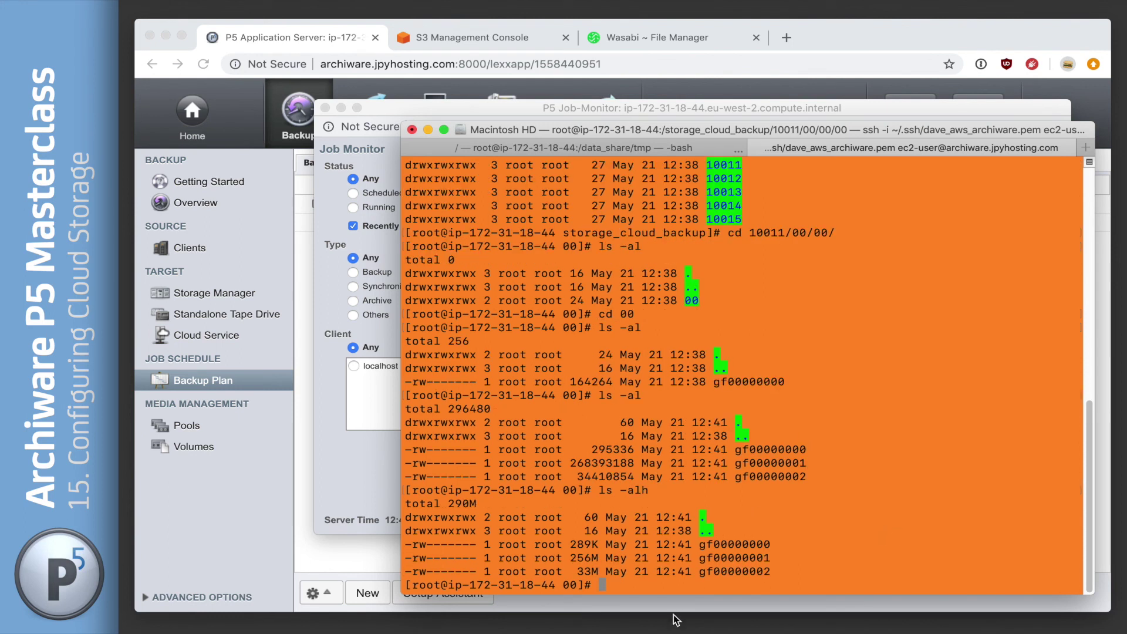
{"action": "left_click_drag", "start_coordinate": [769, 571], "coordinate": [346, 542]}
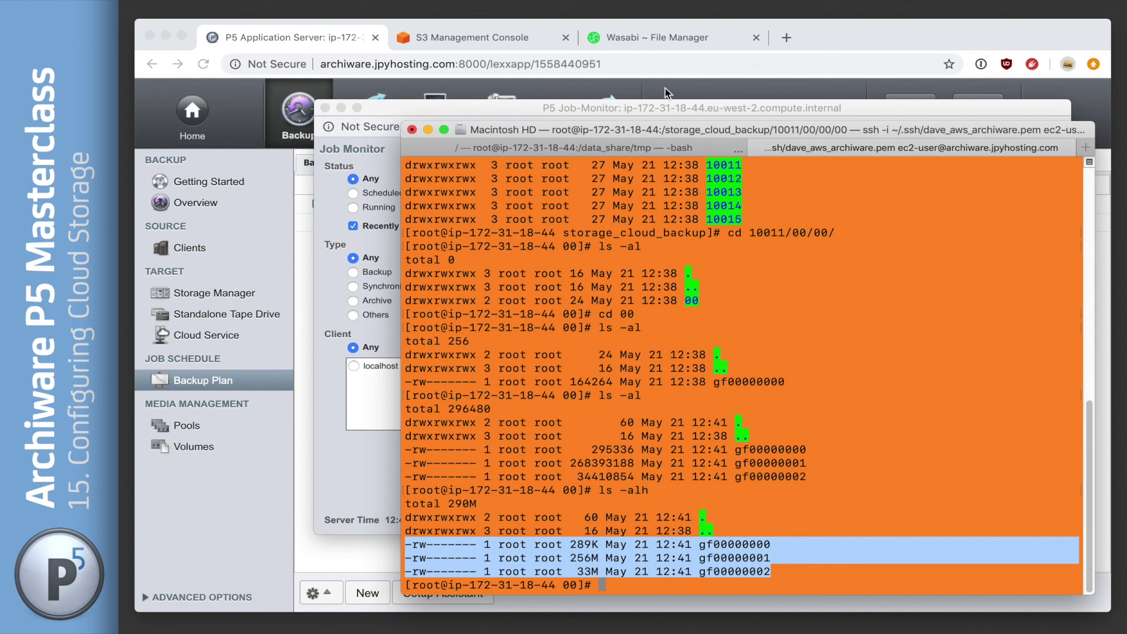
Compare the files in Wasabi's archiware.demo/10011/00/00/00 folder with the Terminal listing, and return to Archiware P5.
{"action": "left_click", "coordinate": [657, 39]}
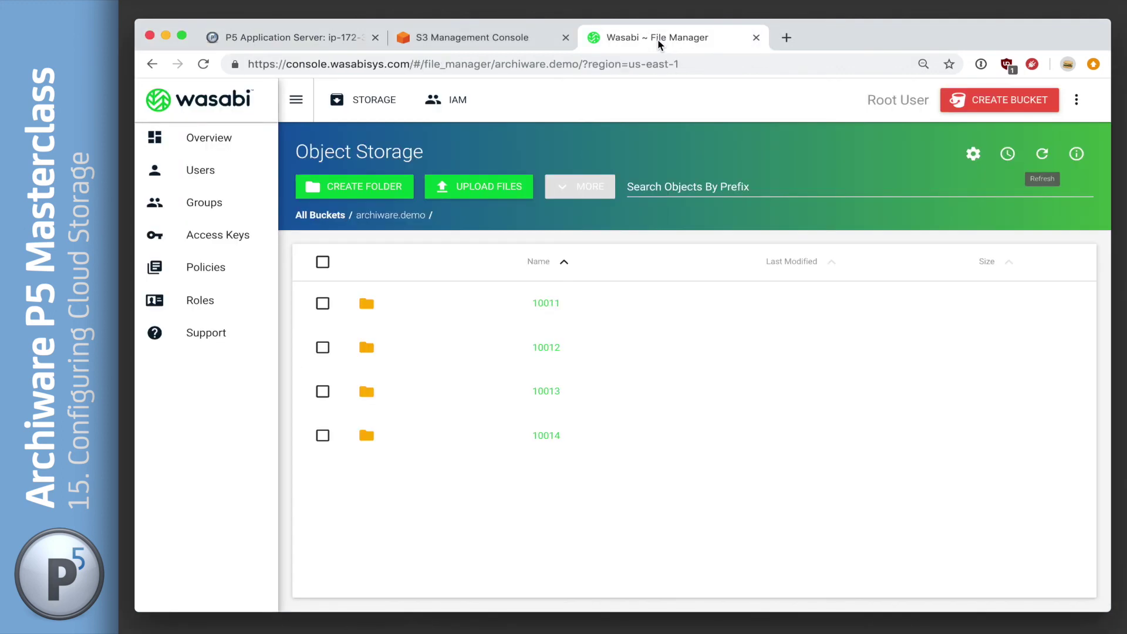
{"action": "left_click", "coordinate": [545, 305]}
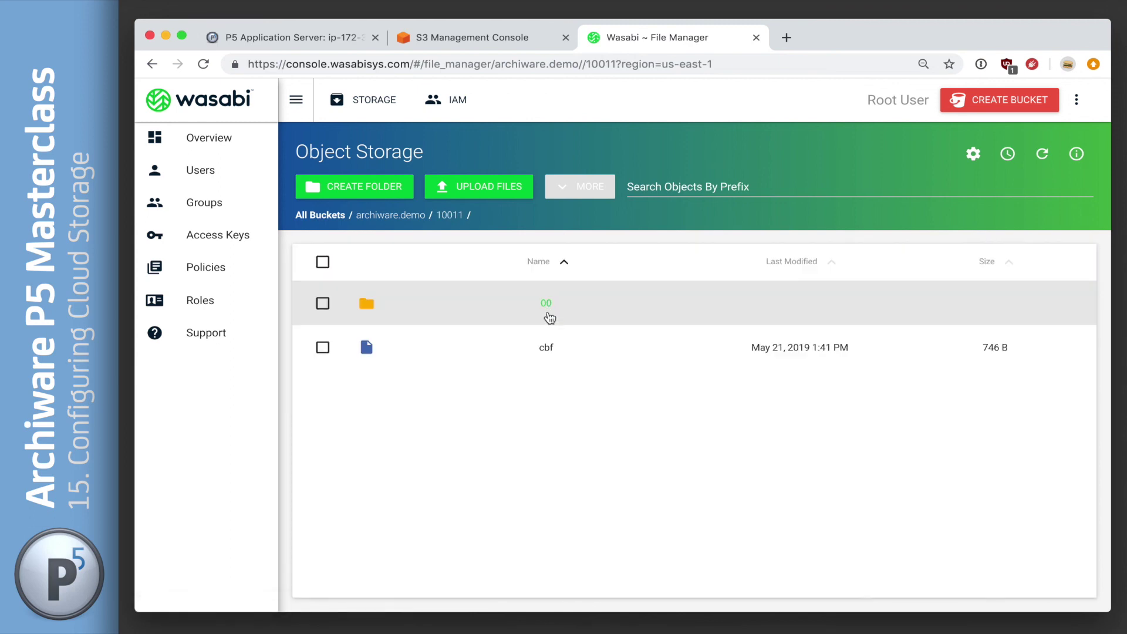
{"action": "left_click", "coordinate": [546, 307]}
{"action": "left_click", "coordinate": [548, 305]}
{"action": "left_click", "coordinate": [548, 306]}
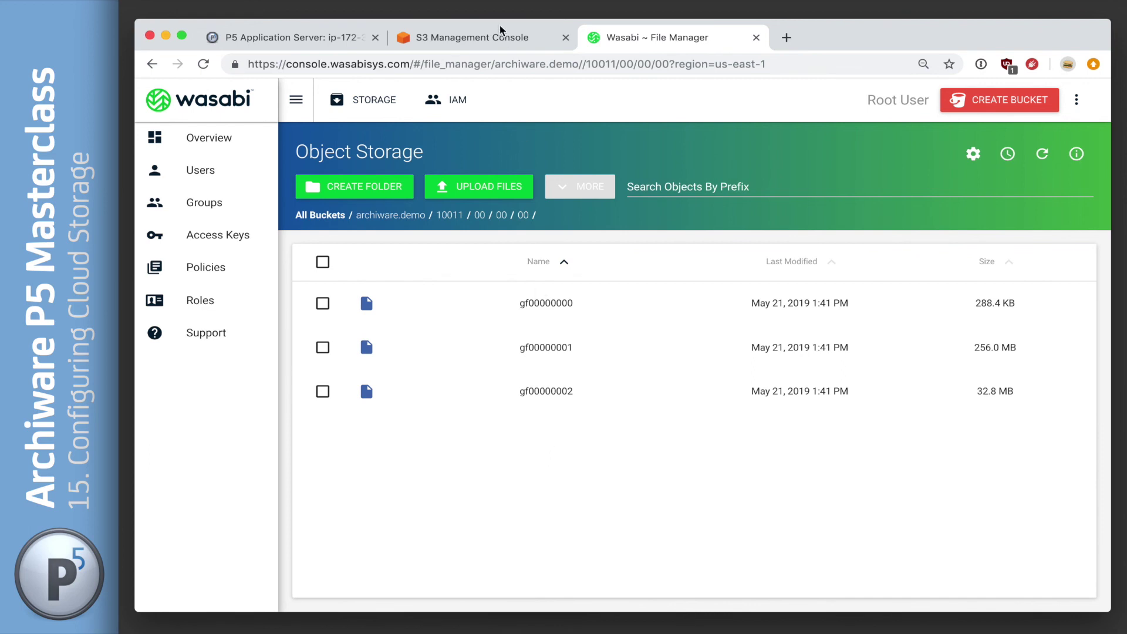
{"action": "key", "text": "super+Tab"}
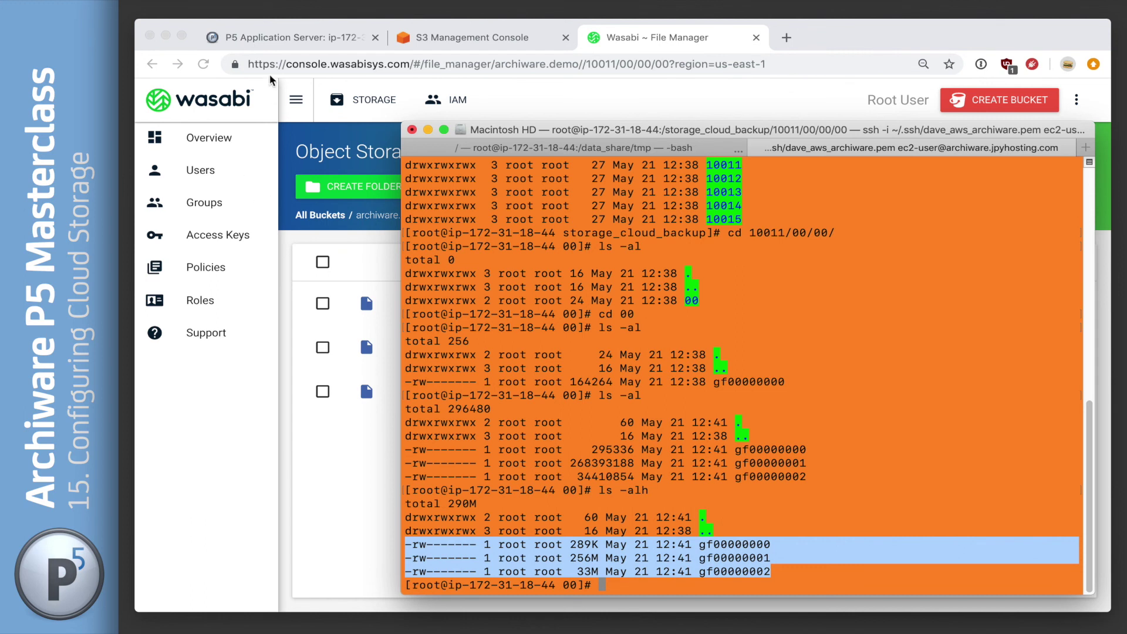
{"action": "left_click", "coordinate": [262, 36]}
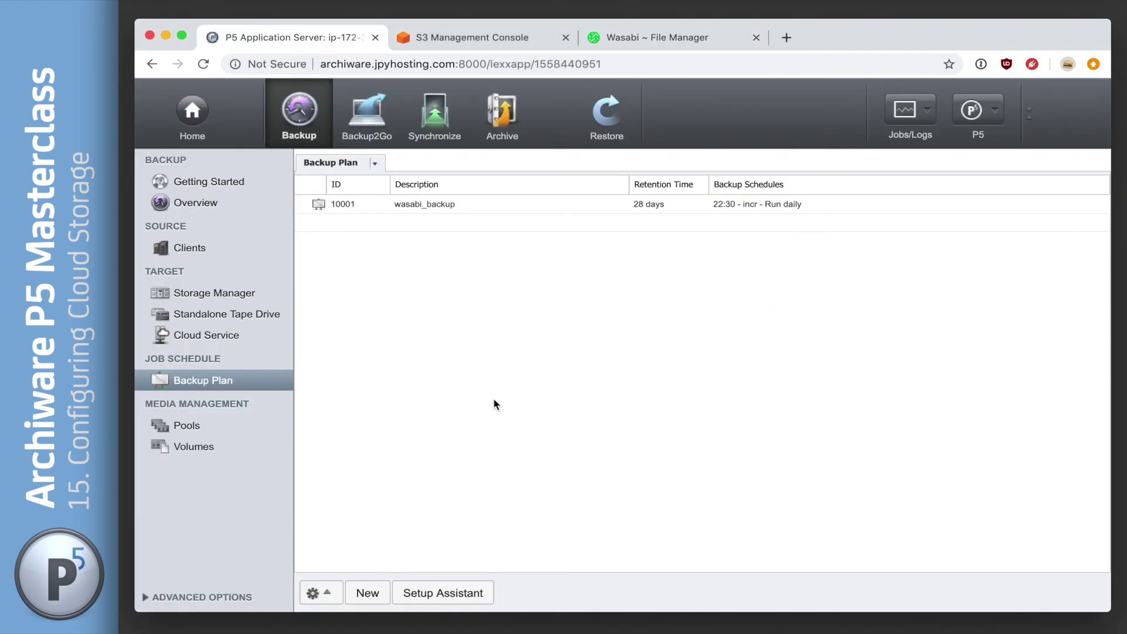